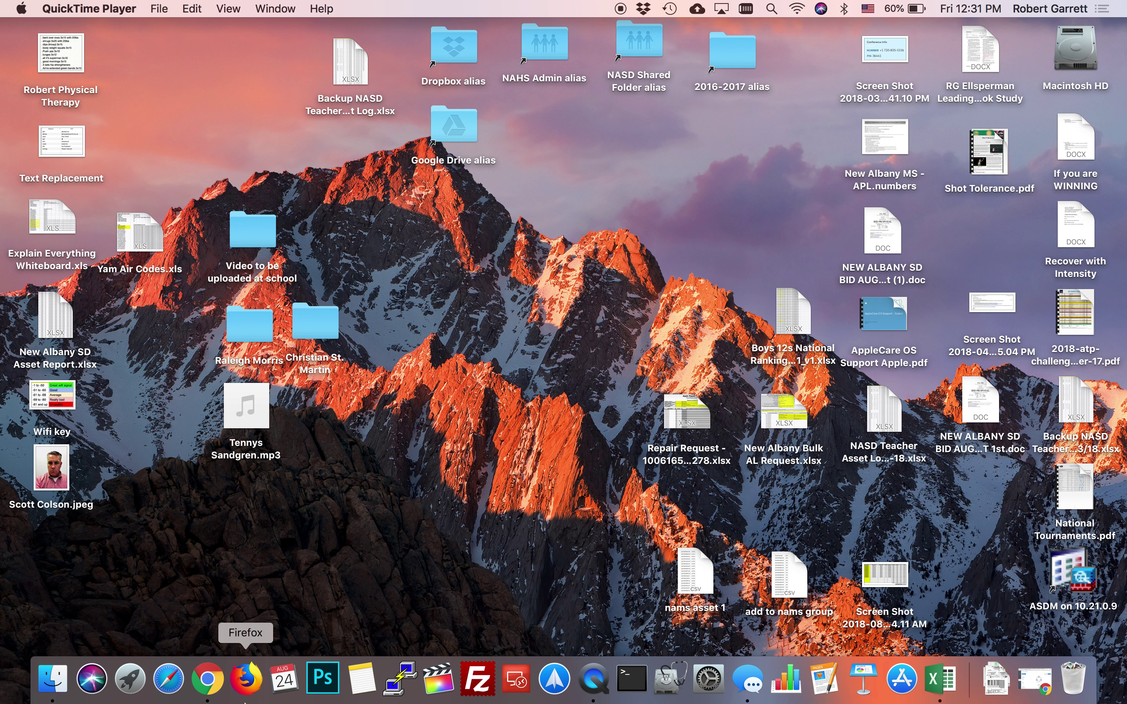
- Bring the Chrome window forward to show the Practice course's empty Modules page
click(210, 679)
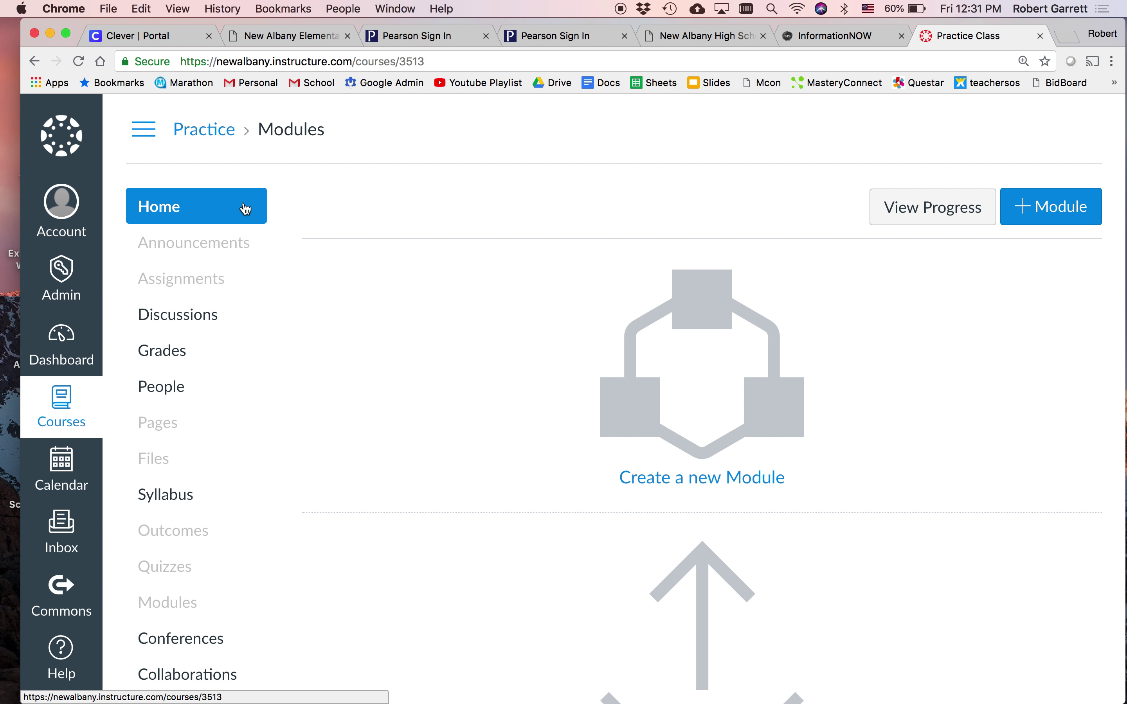
scroll(350, 423, down, 1)
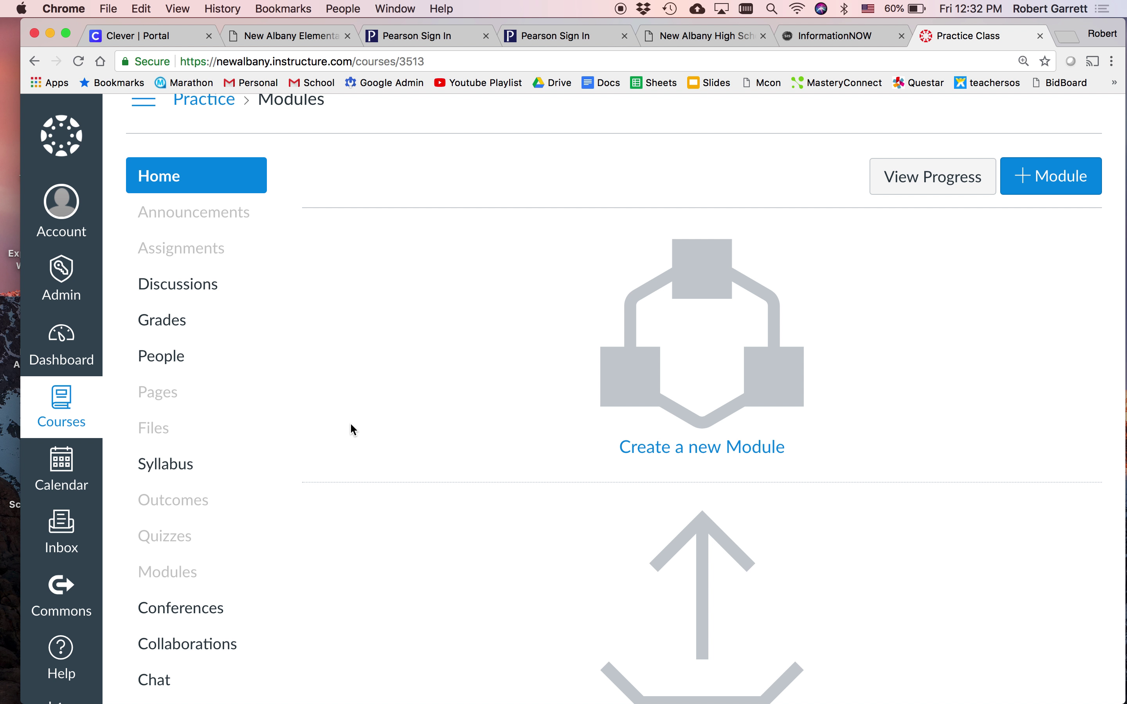
- Create an empty module named 'First Month' on the Practice course's Modules page
click(1029, 188)
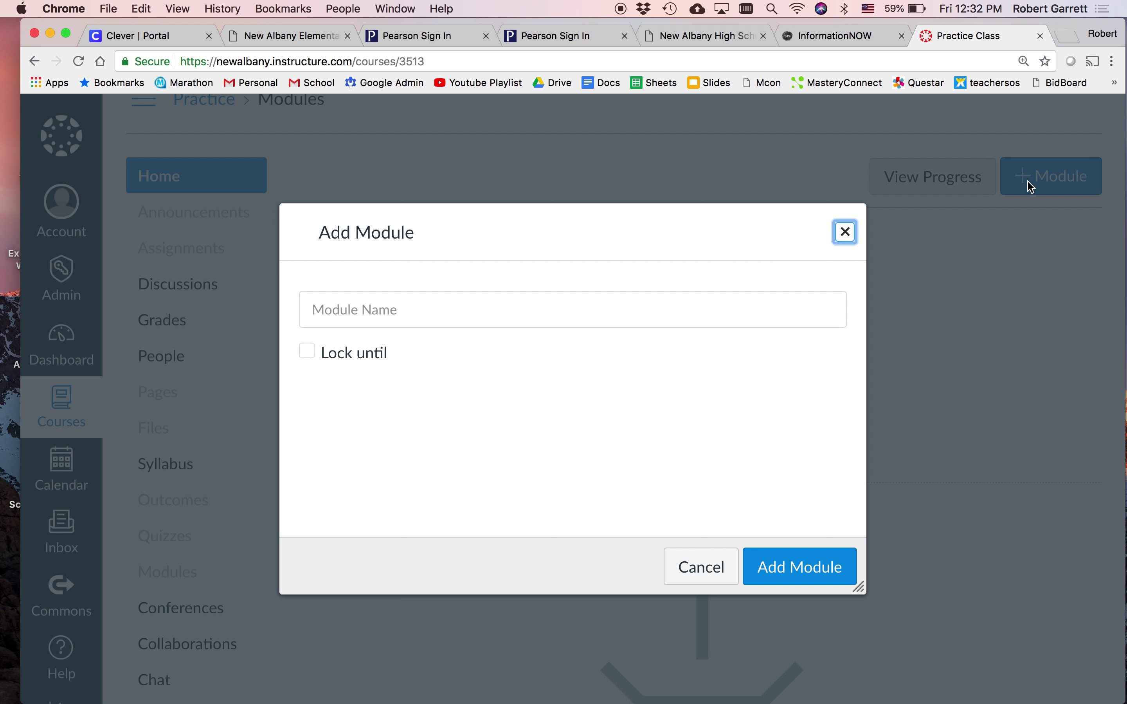
click(423, 316)
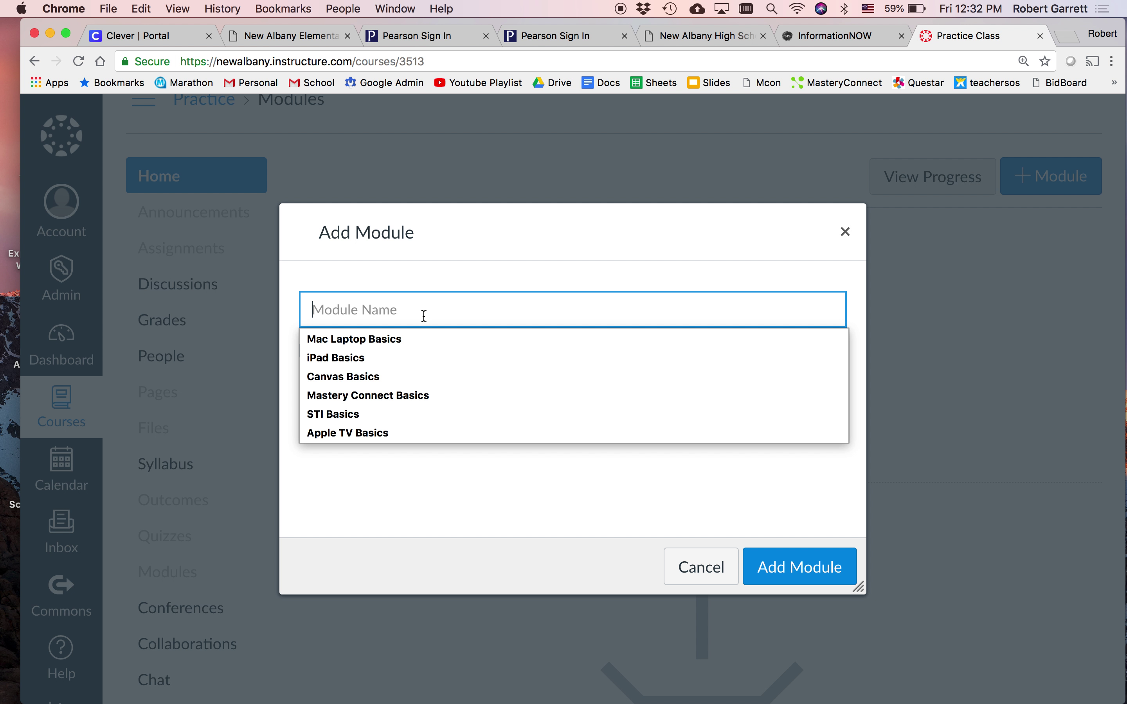
text(Fir)
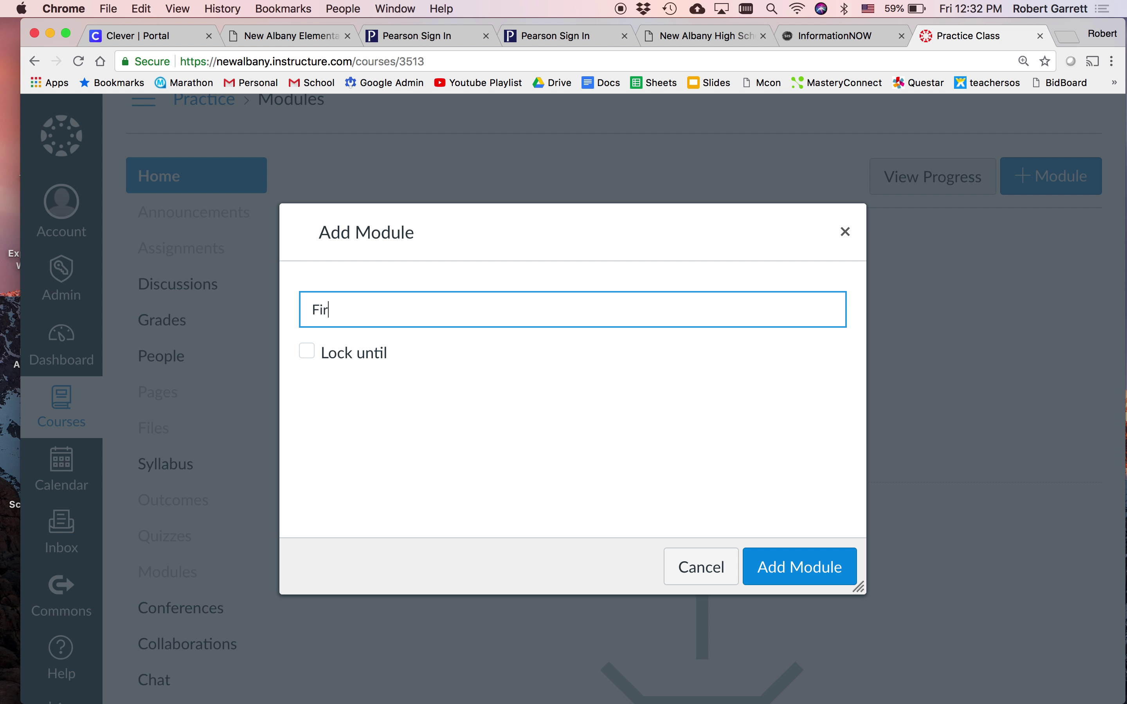
text(st Month)
click(784, 568)
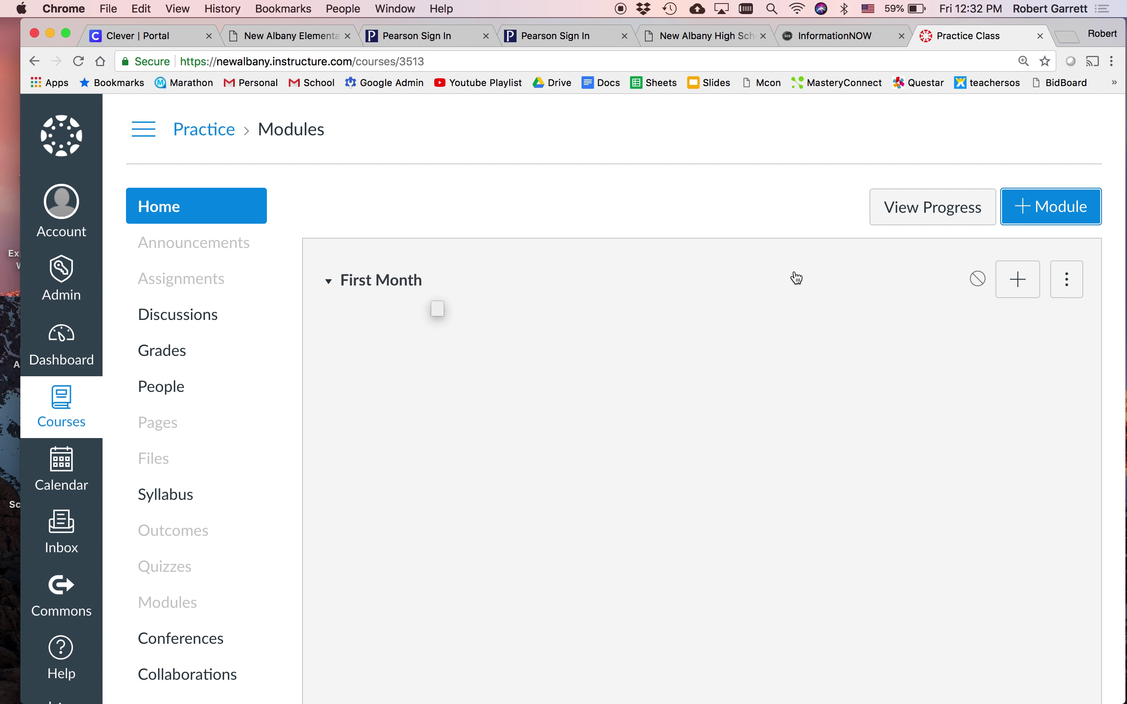
- Upload 'Copy of Bond FAQ's Public.pdf' from Google Drive as a new file item in First Month
click(1018, 293)
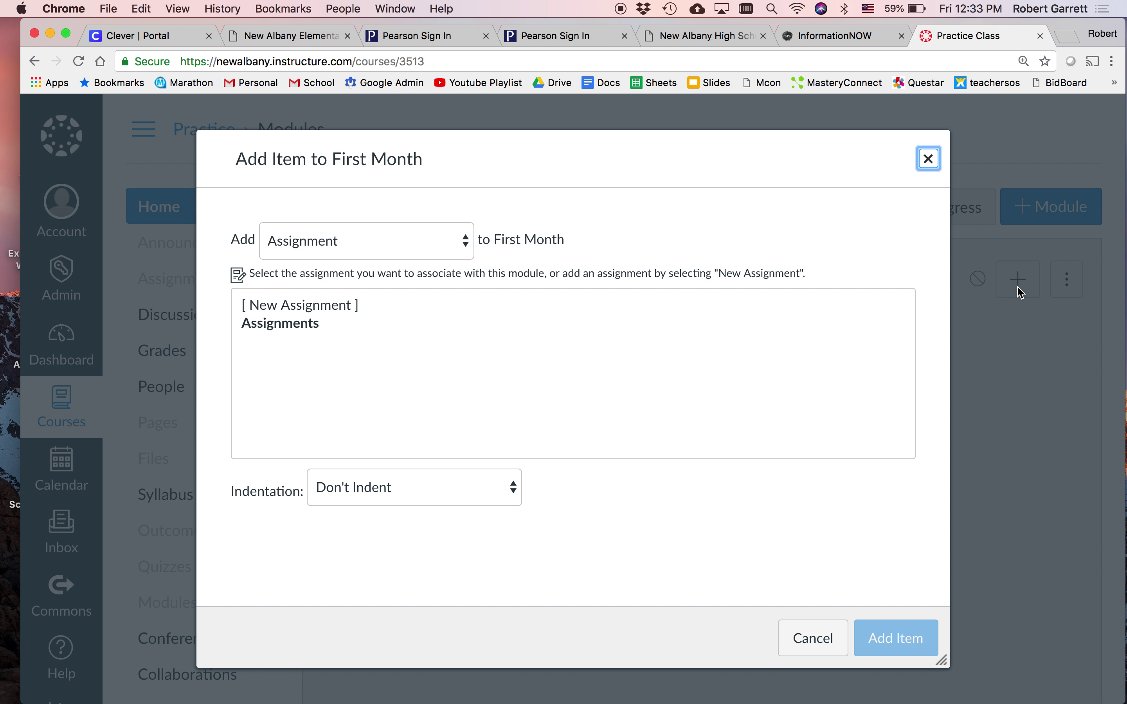
click(429, 252)
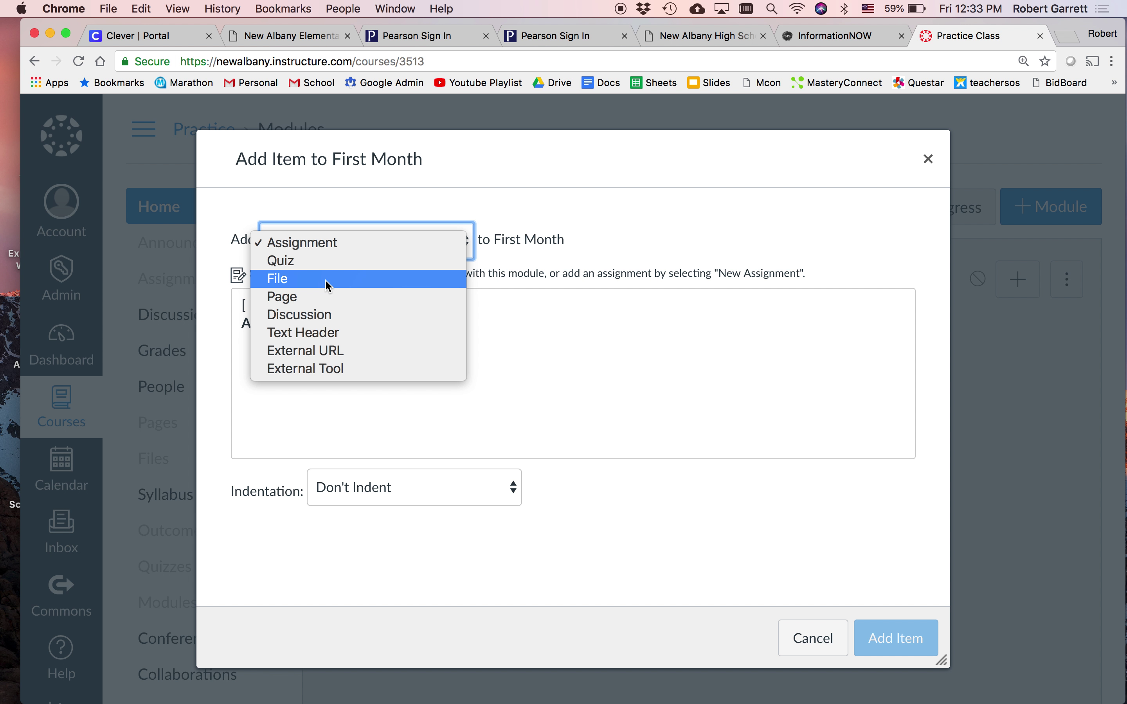
click(294, 279)
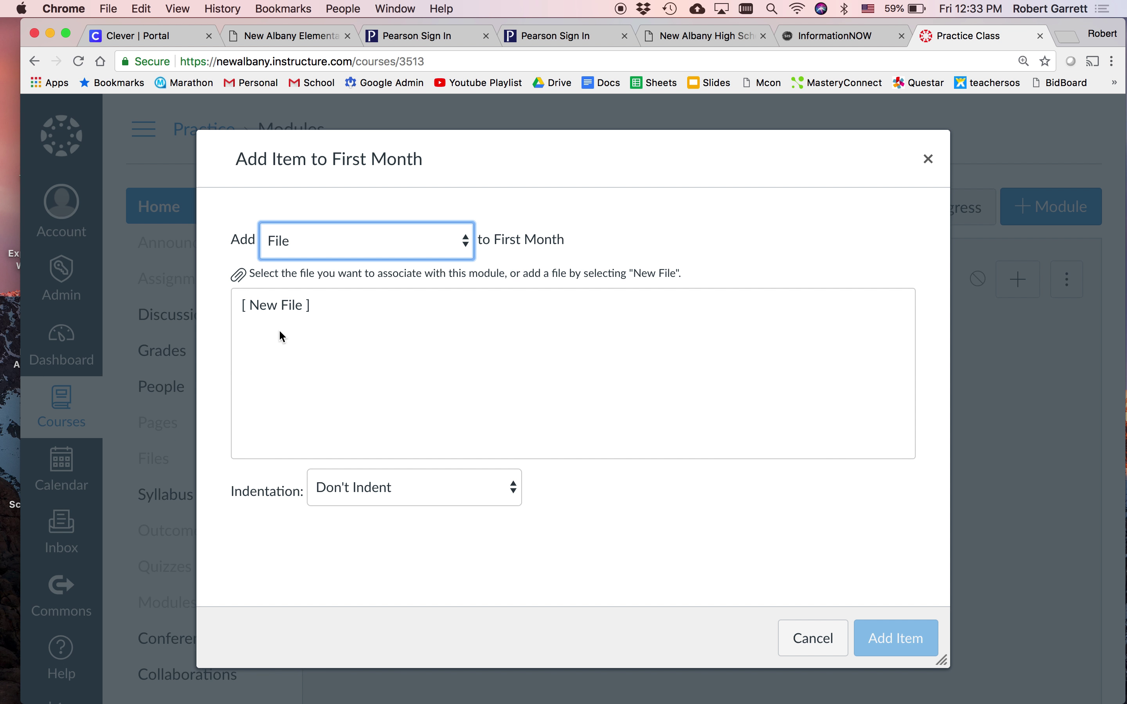
click(278, 309)
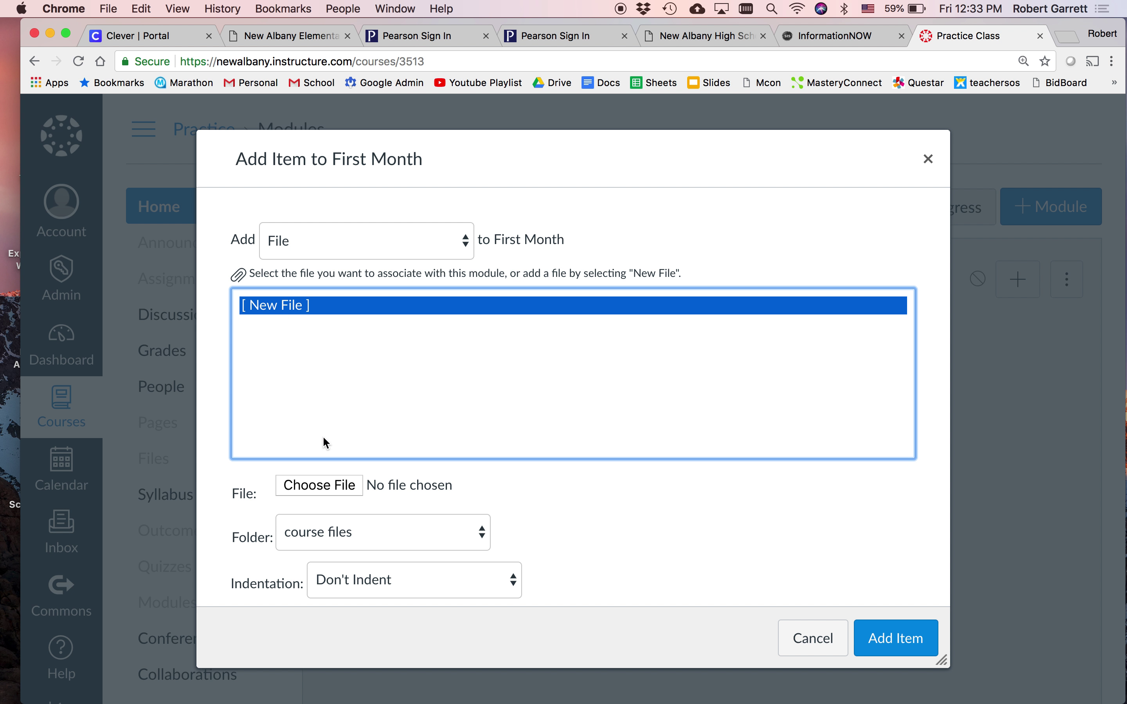
click(324, 486)
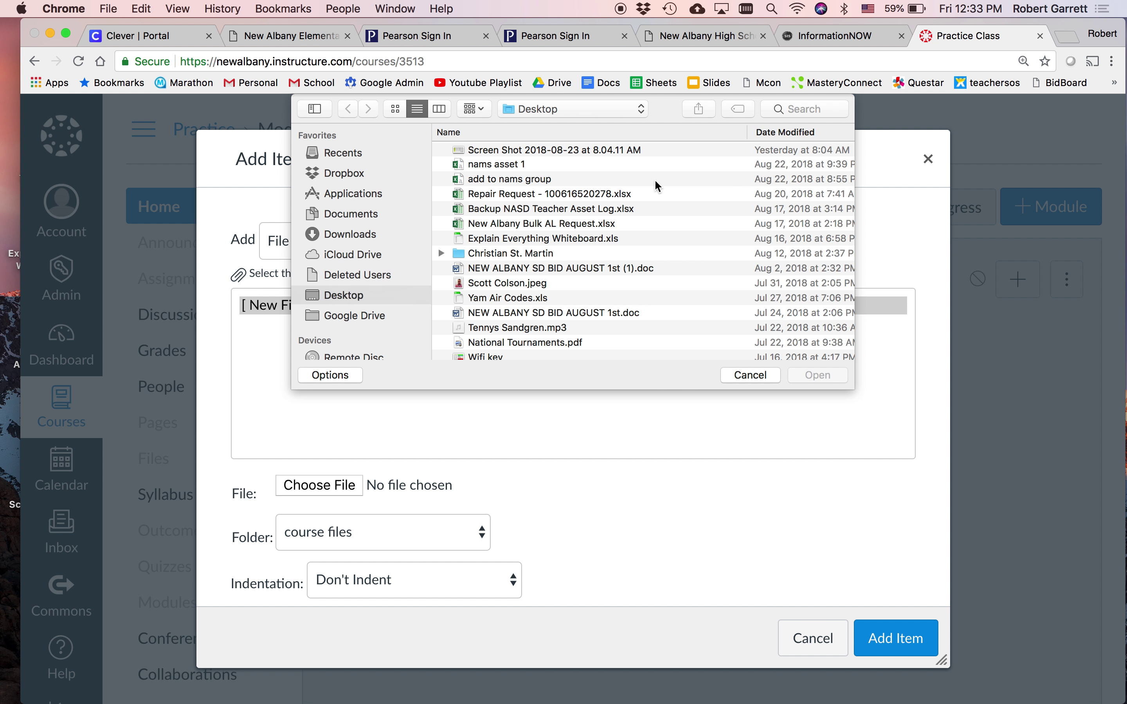
click(368, 315)
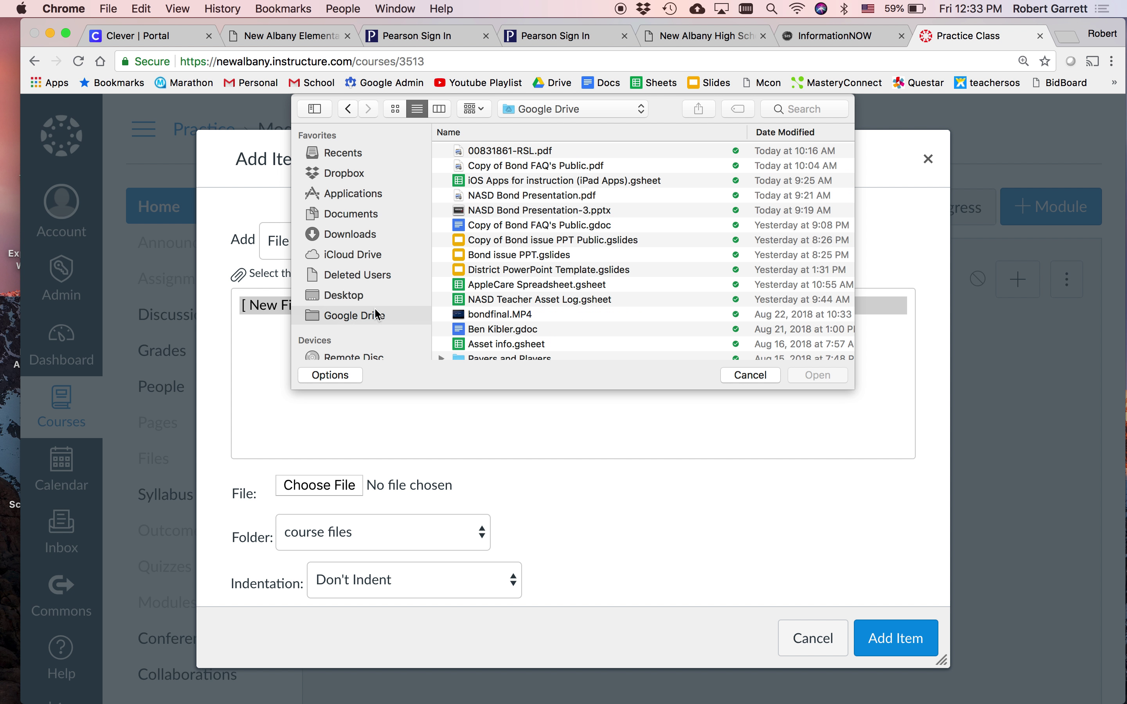
click(503, 168)
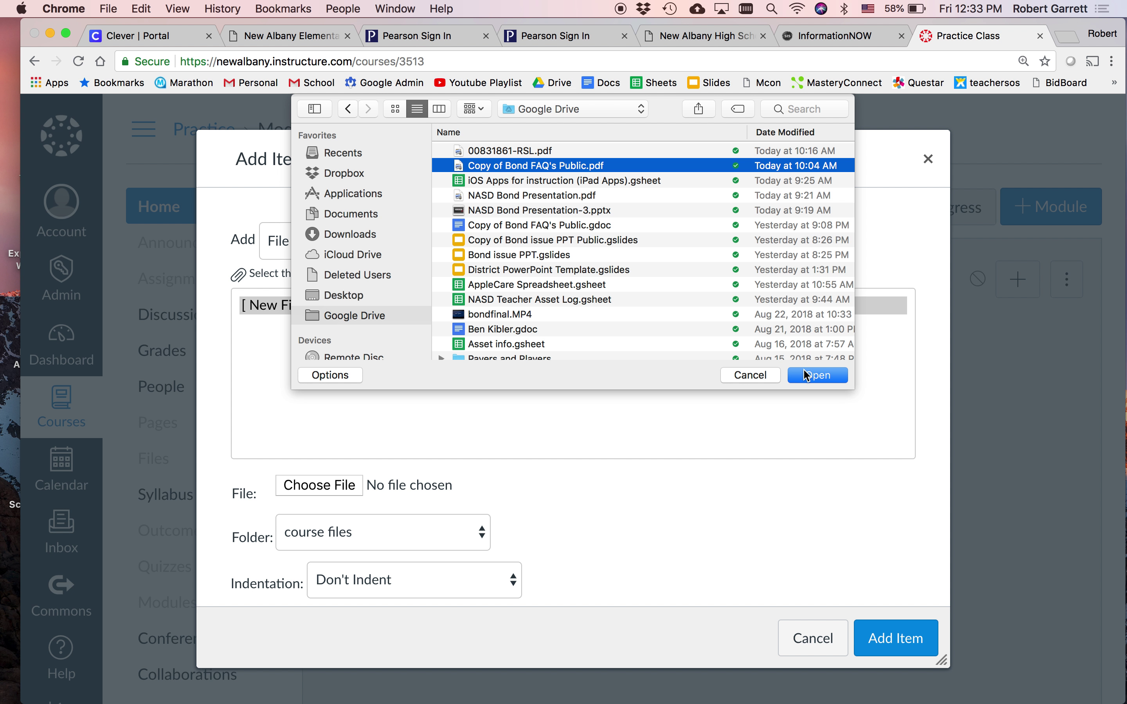
click(805, 376)
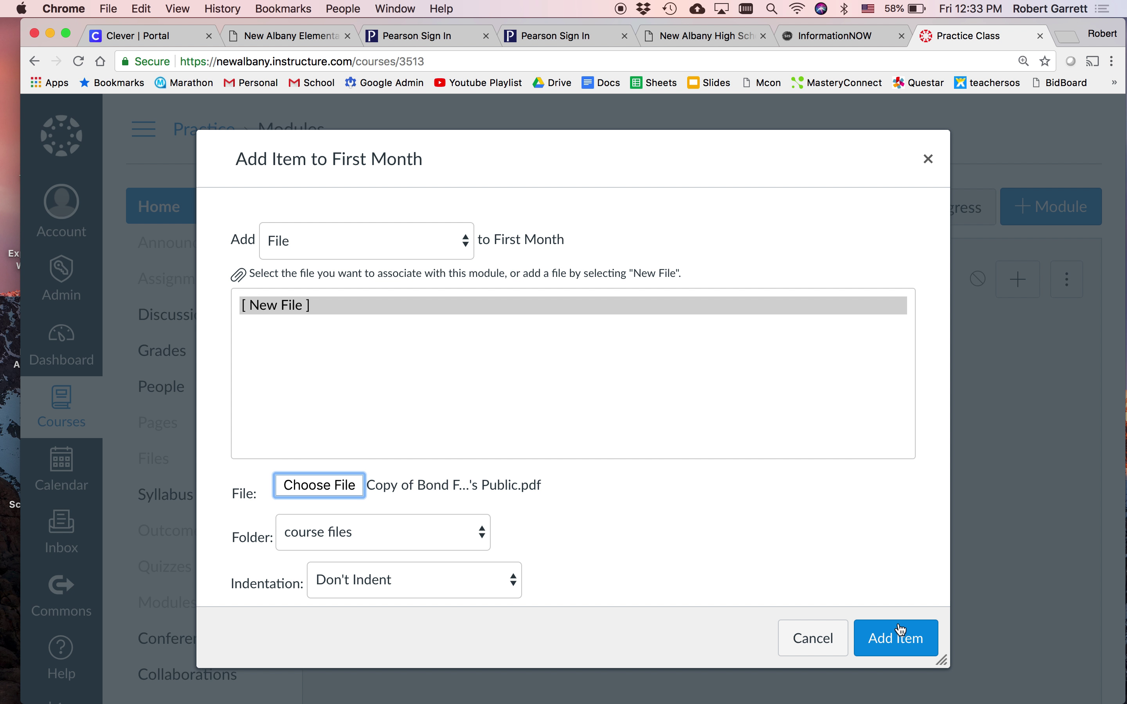
click(897, 637)
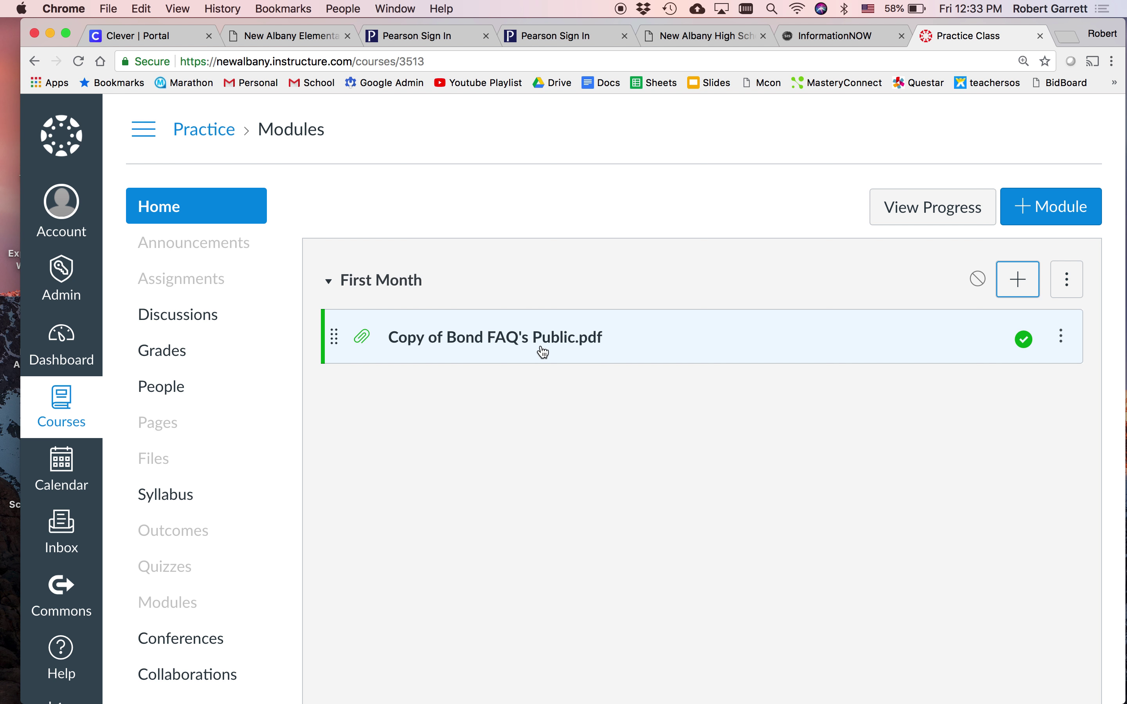
- Open the bond FAQ PDF item, scroll its preview, and cancel a started download
click(571, 344)
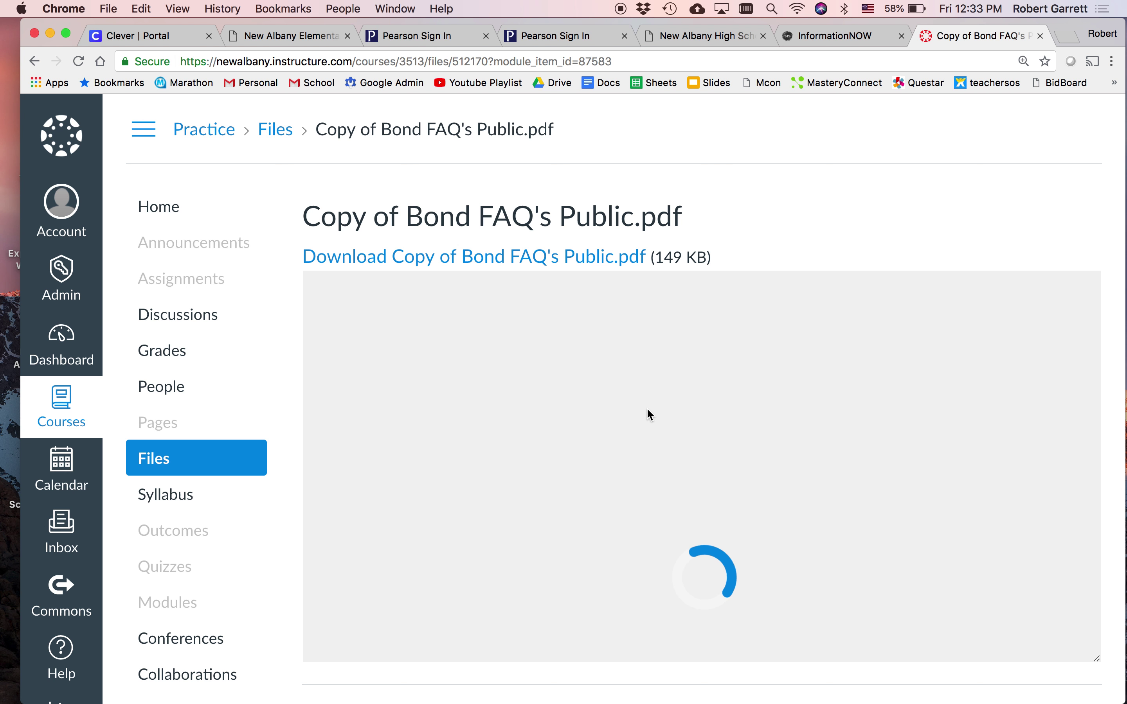
scroll(647, 408, up, 5)
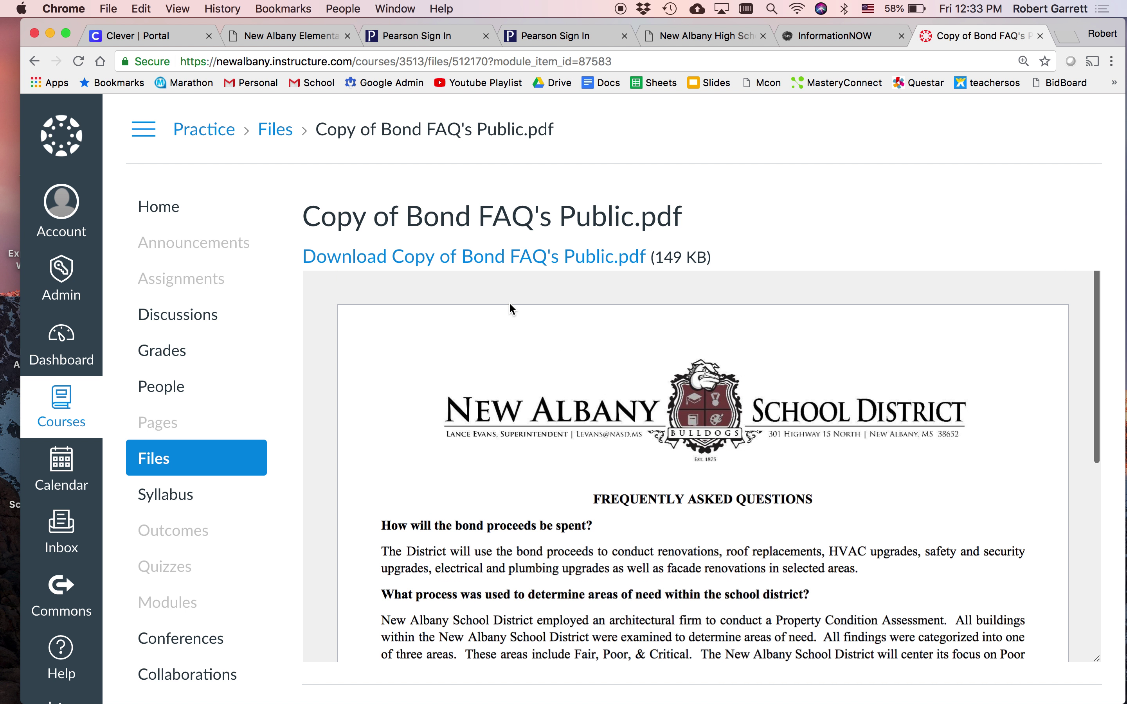
scroll(510, 304, down, 20)
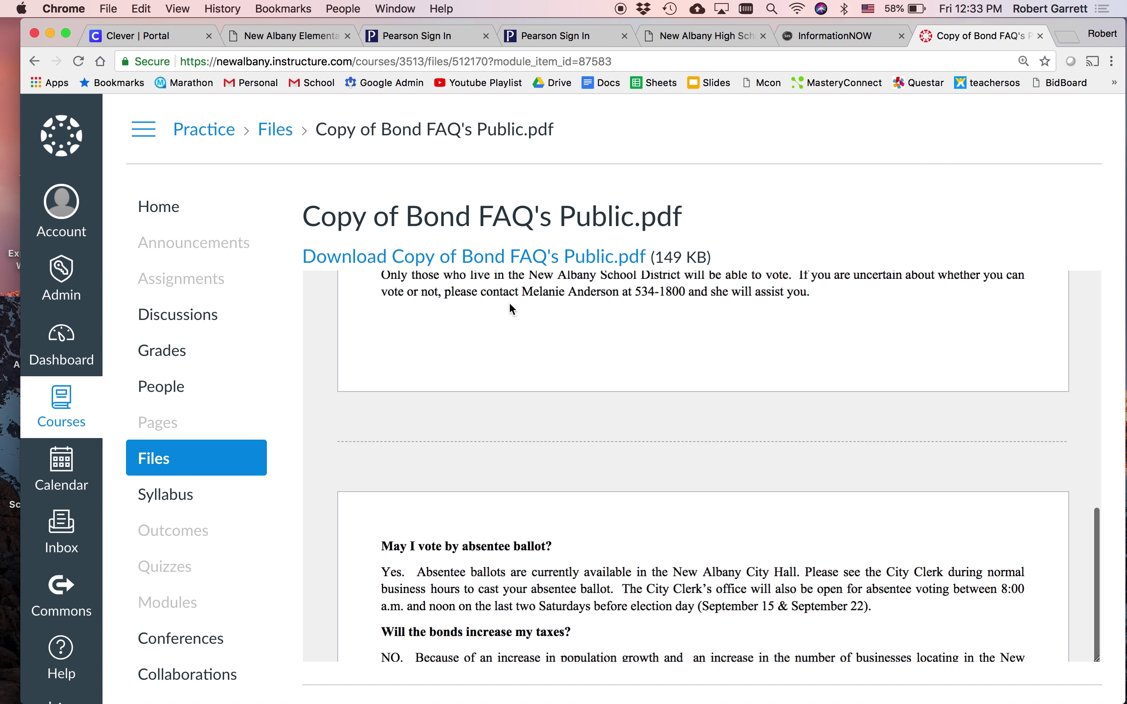
scroll(509, 302, up, 15)
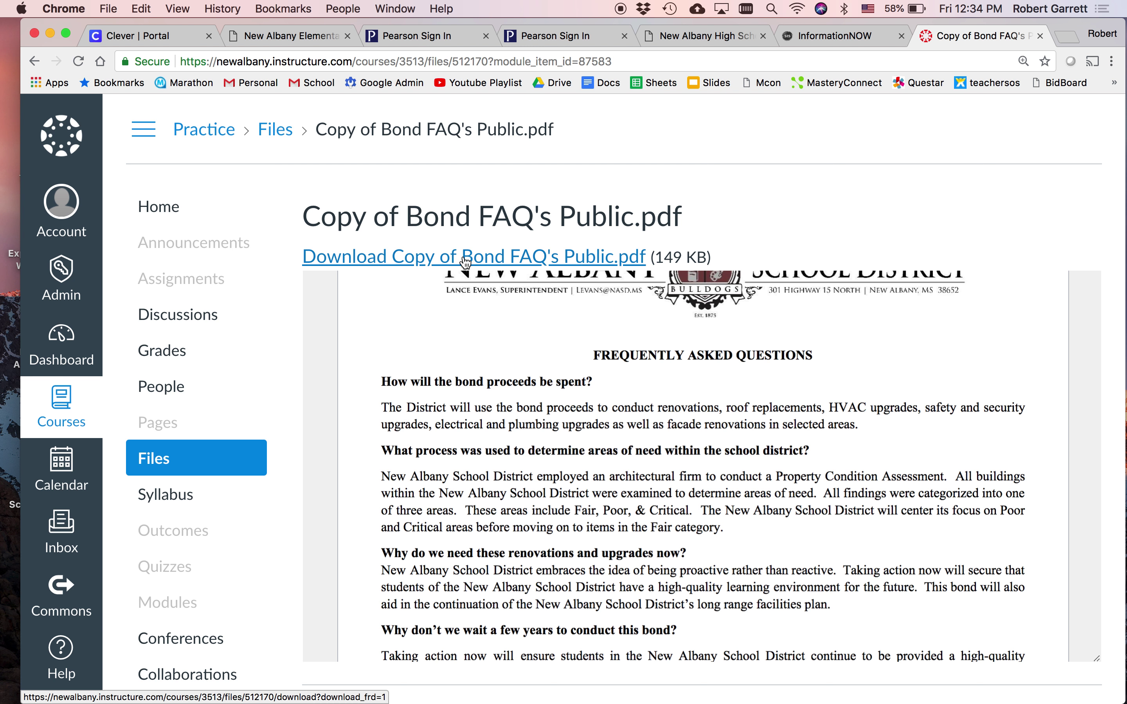
click(447, 261)
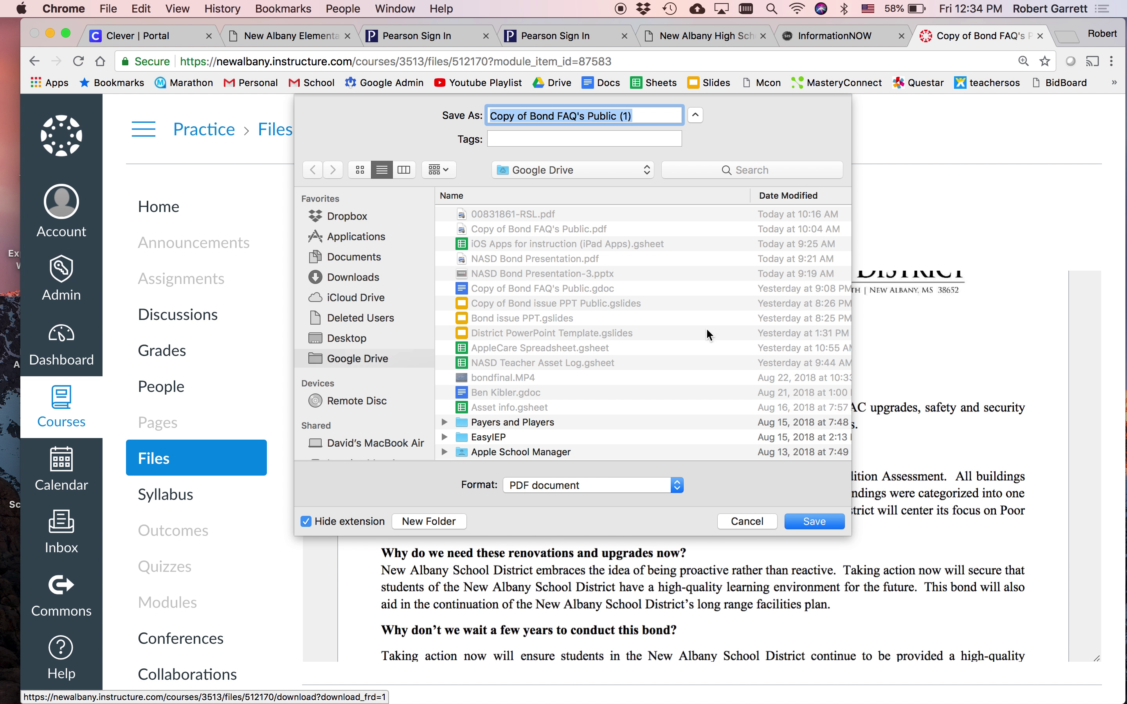
click(735, 523)
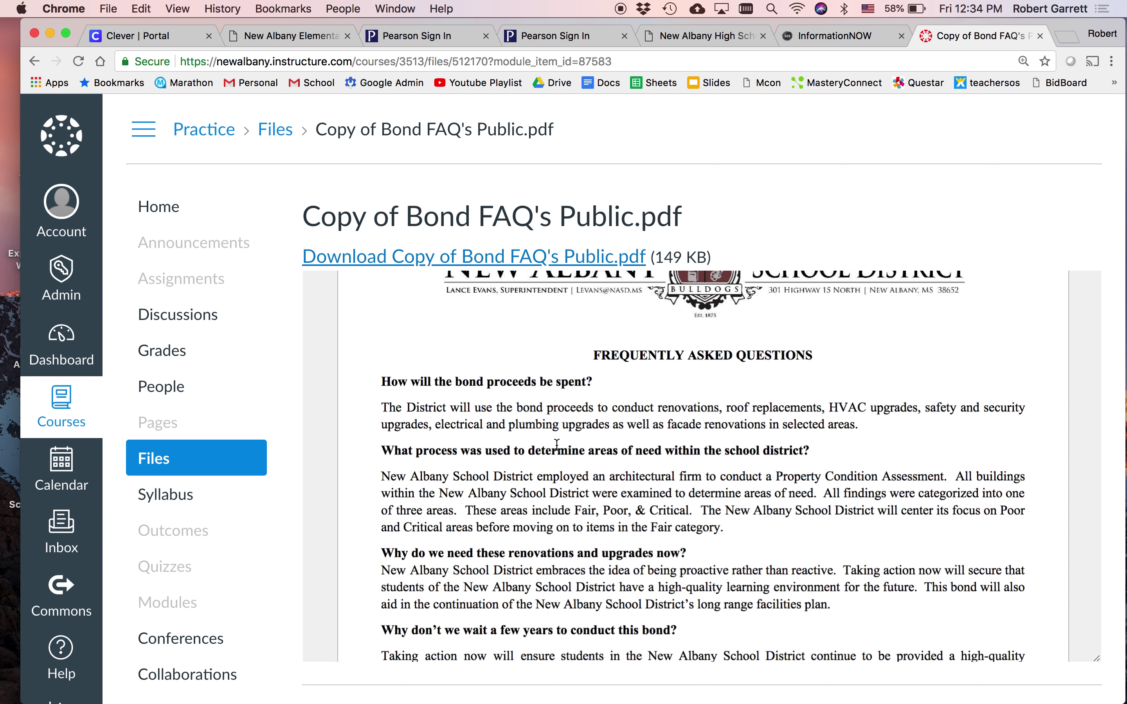
scroll(225, 399, down, 2)
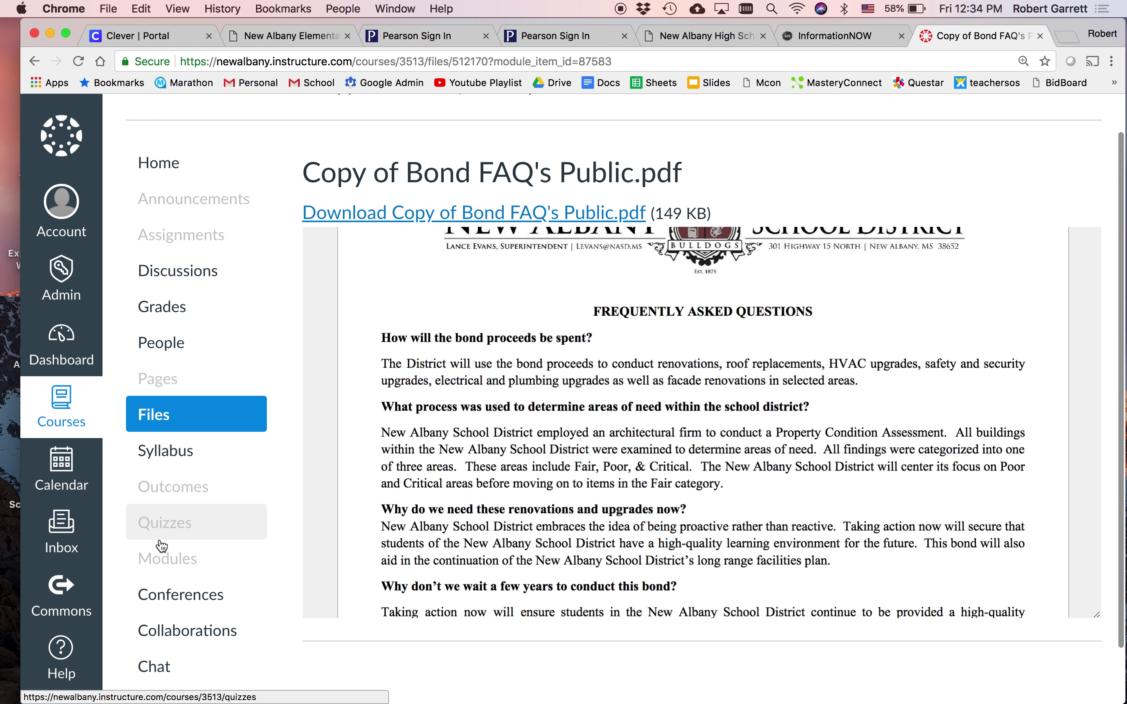
- Return to Modules and set the bond FAQ PDF item to Unpublished
click(162, 557)
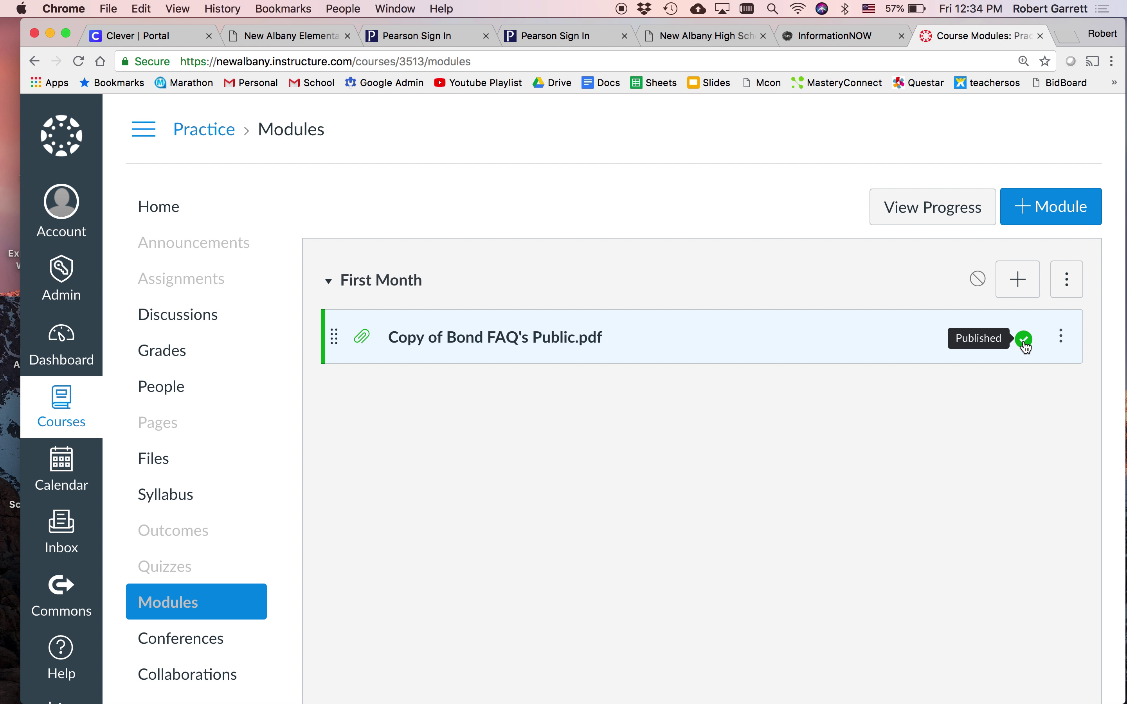
click(1024, 341)
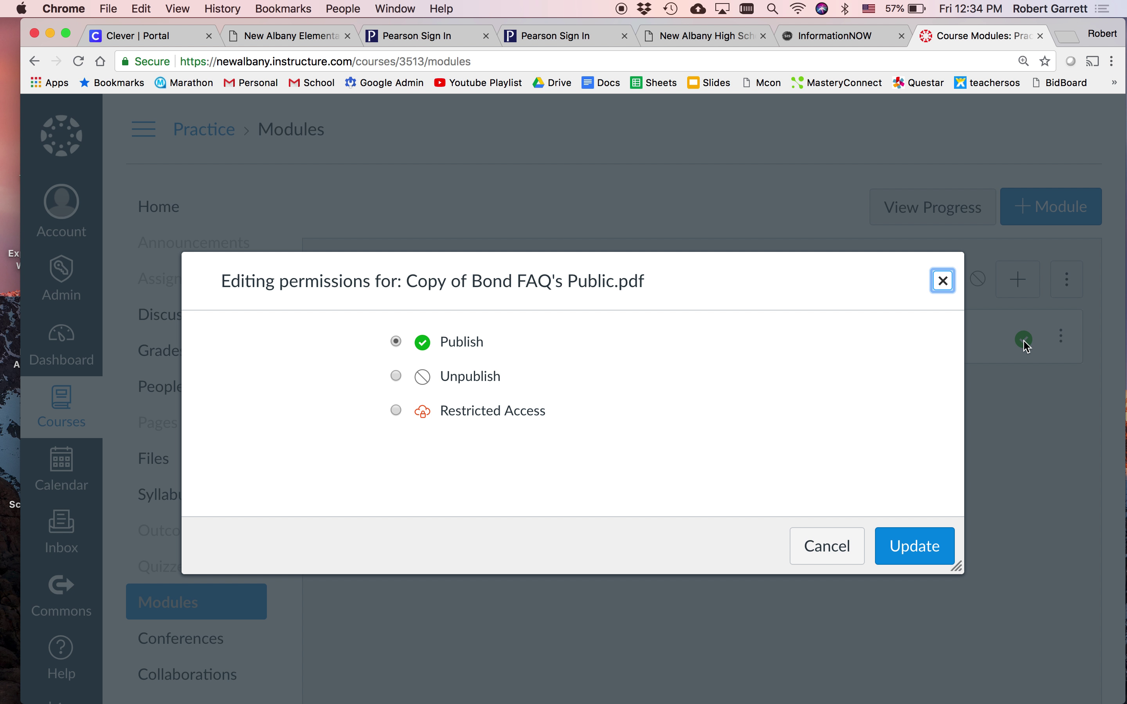
click(396, 376)
click(917, 546)
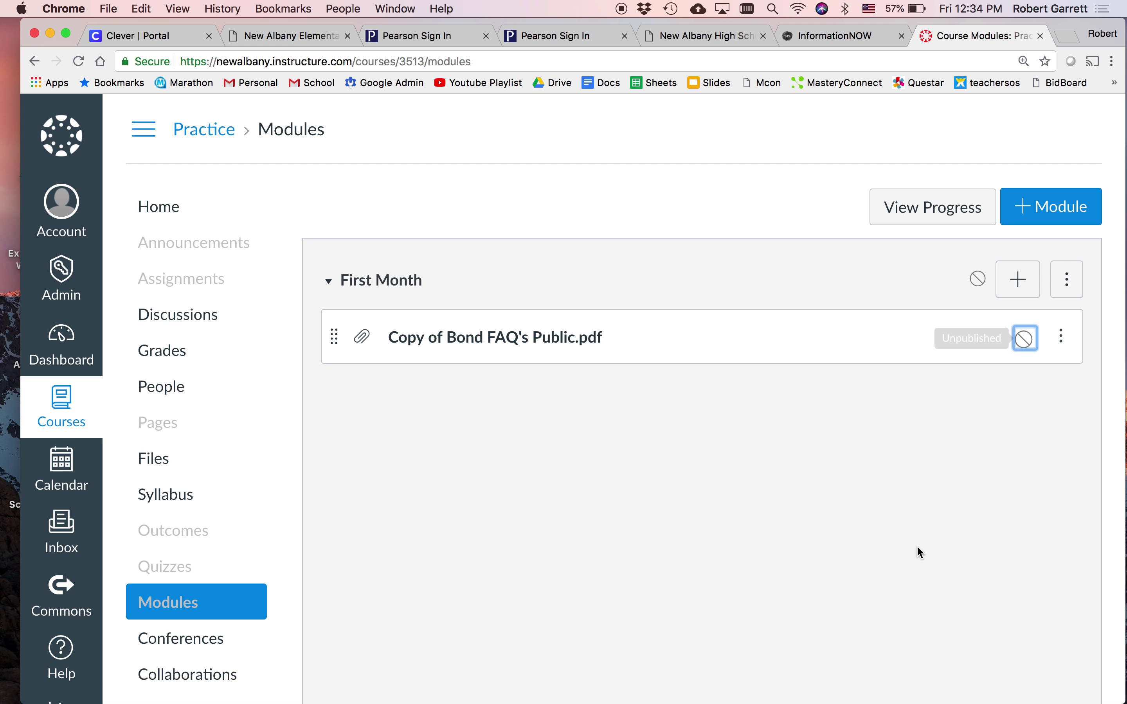
- Set the bond FAQ PDF item back to Published
click(1025, 342)
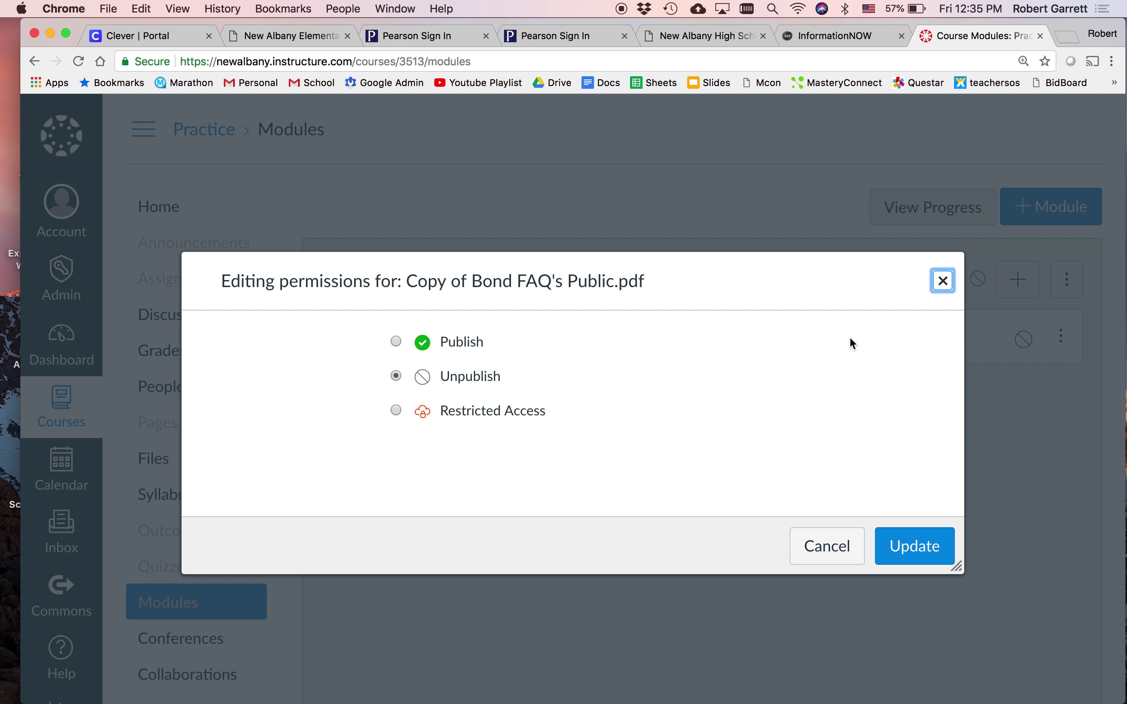
click(395, 342)
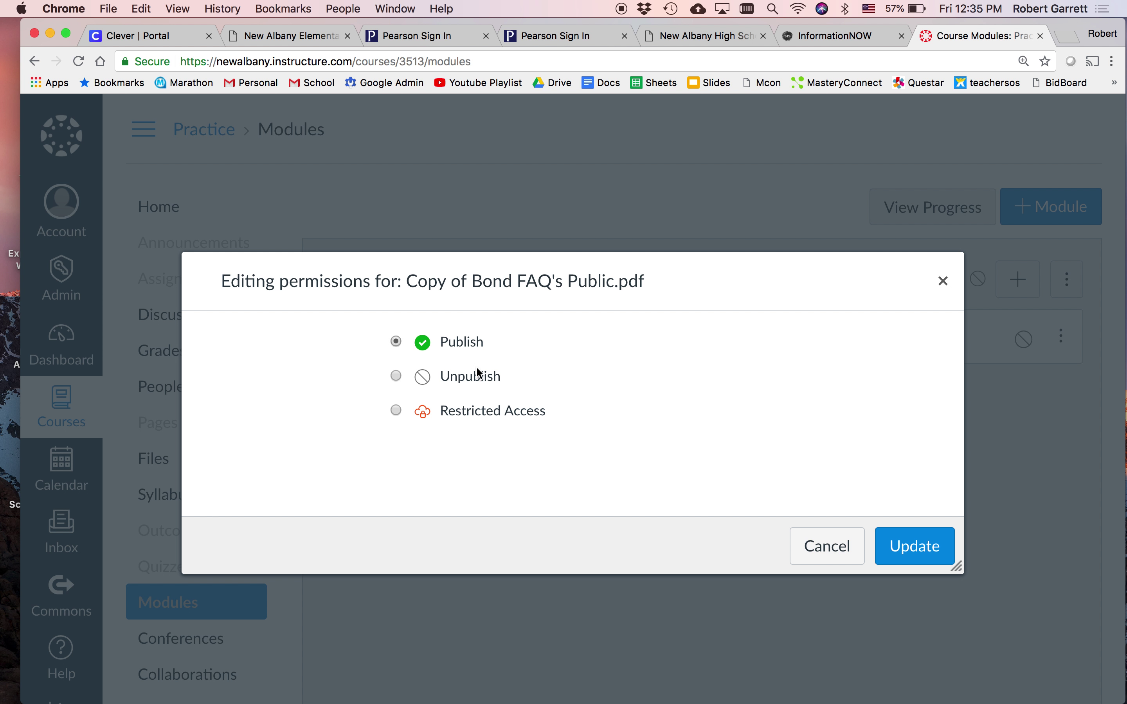
click(911, 560)
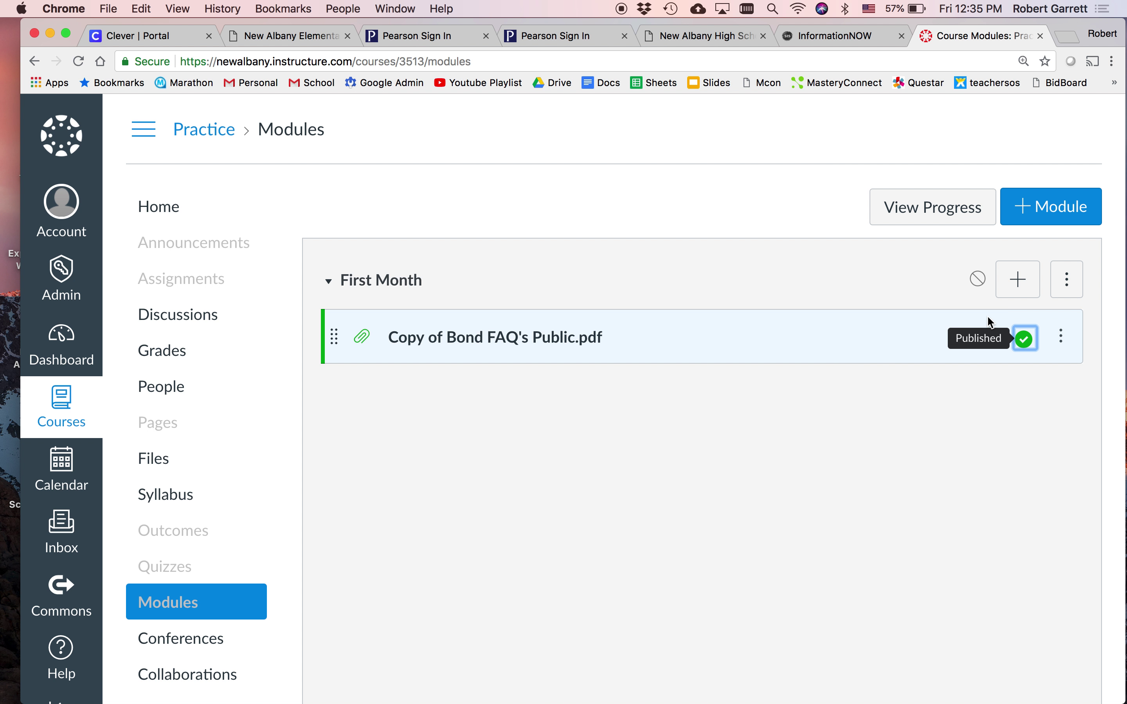
- Start an External URL item for First Month and open a new browser tab
click(1012, 288)
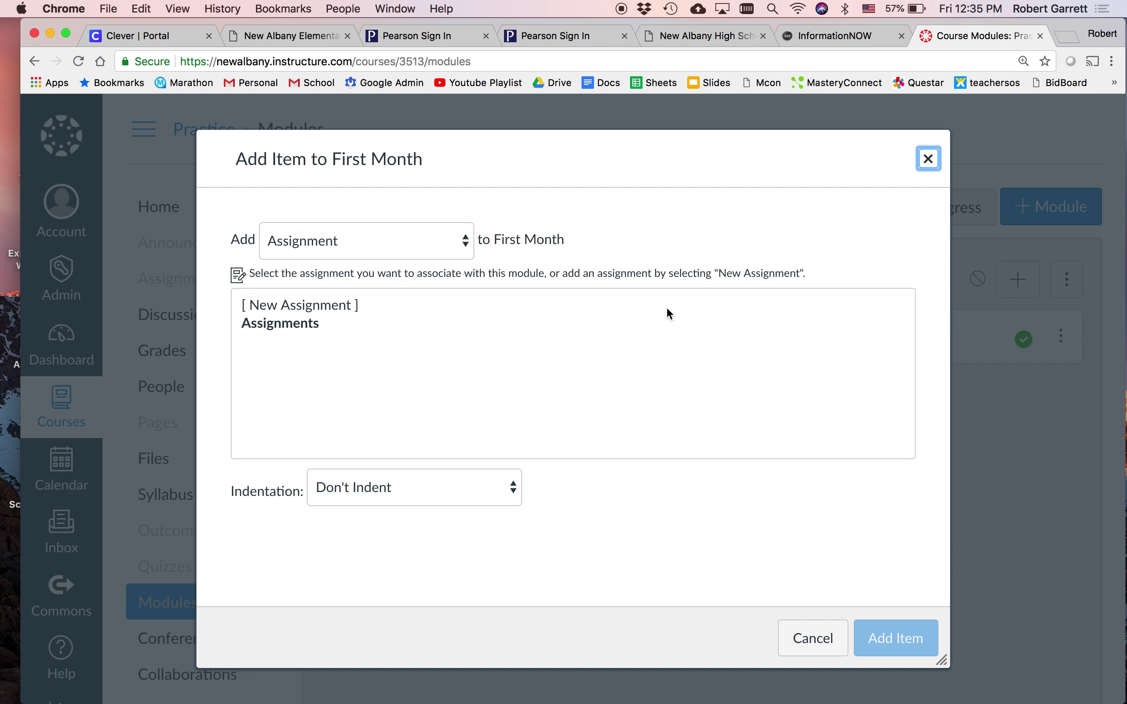
click(416, 254)
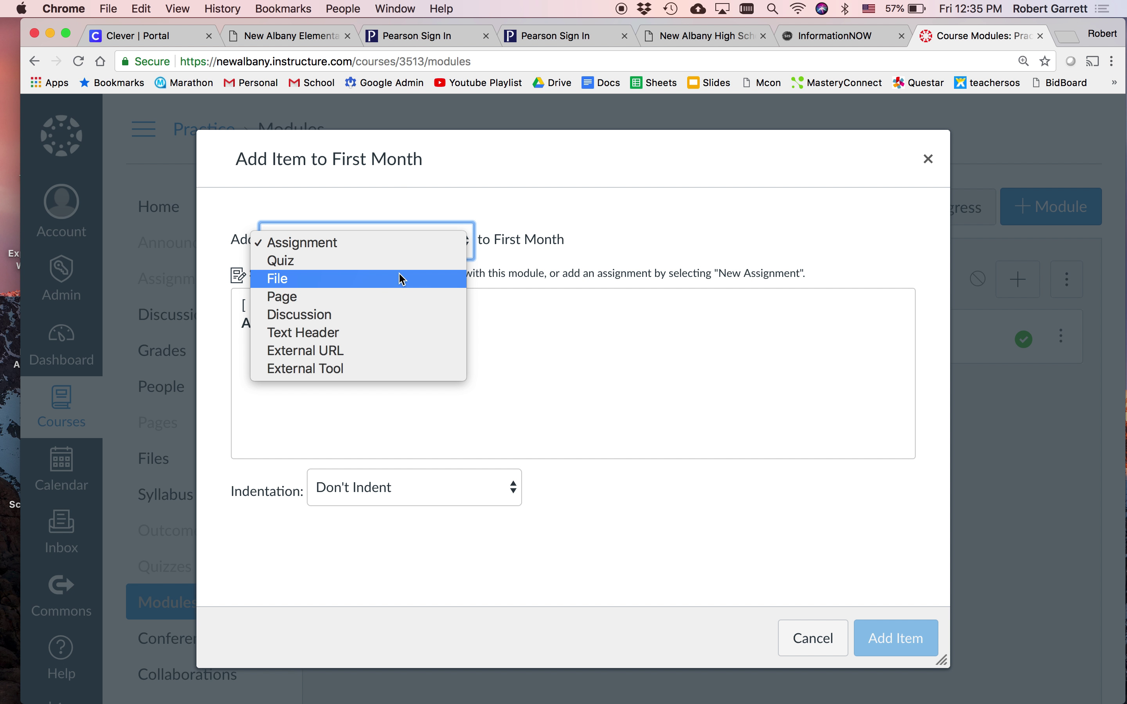
click(338, 355)
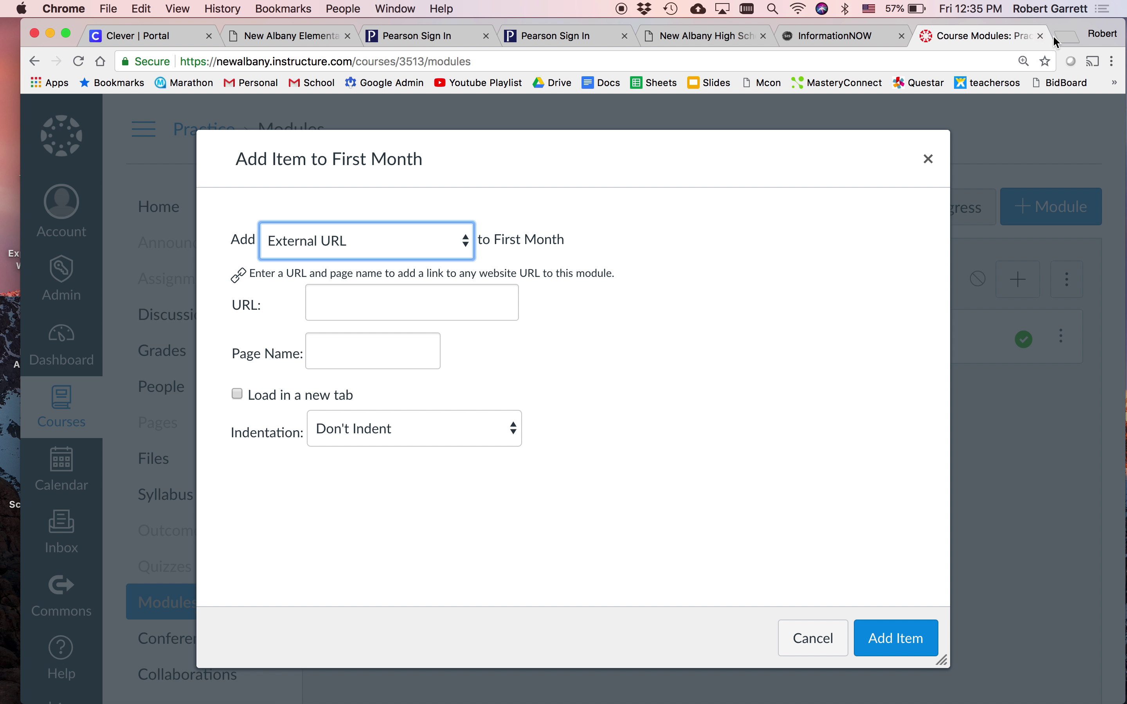
click(1067, 37)
- Copy the share link of the channel video 'How to Export a Pages document to Microsoft Word or PDF'
text(you)
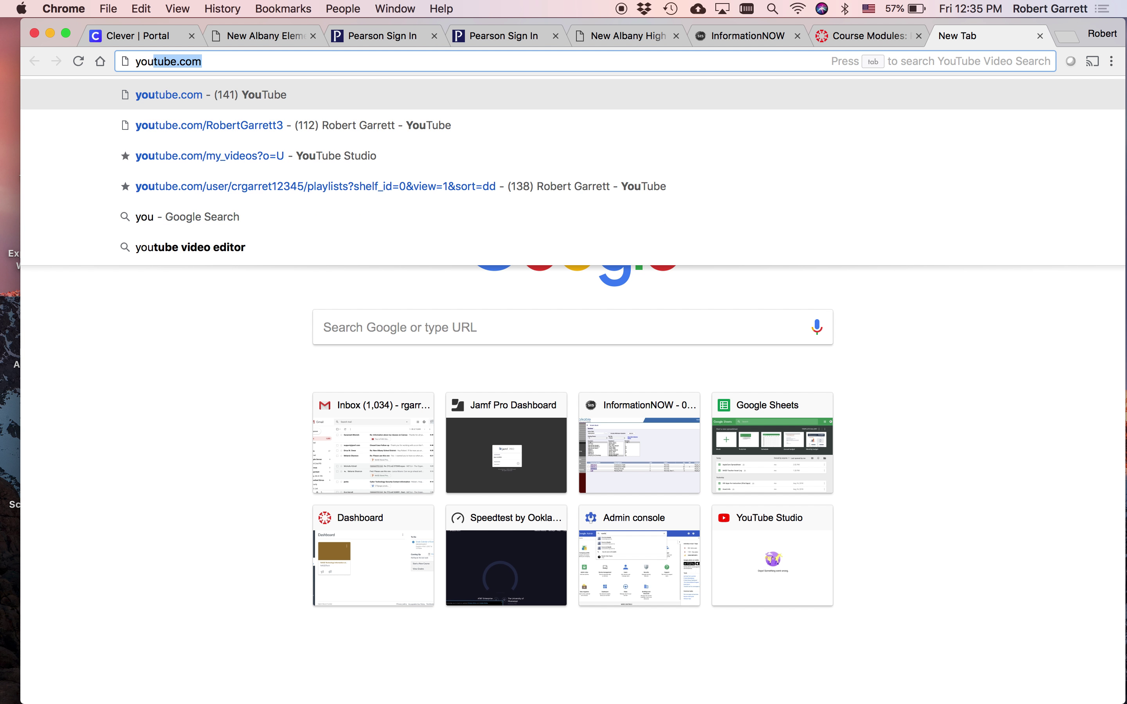
key(Return)
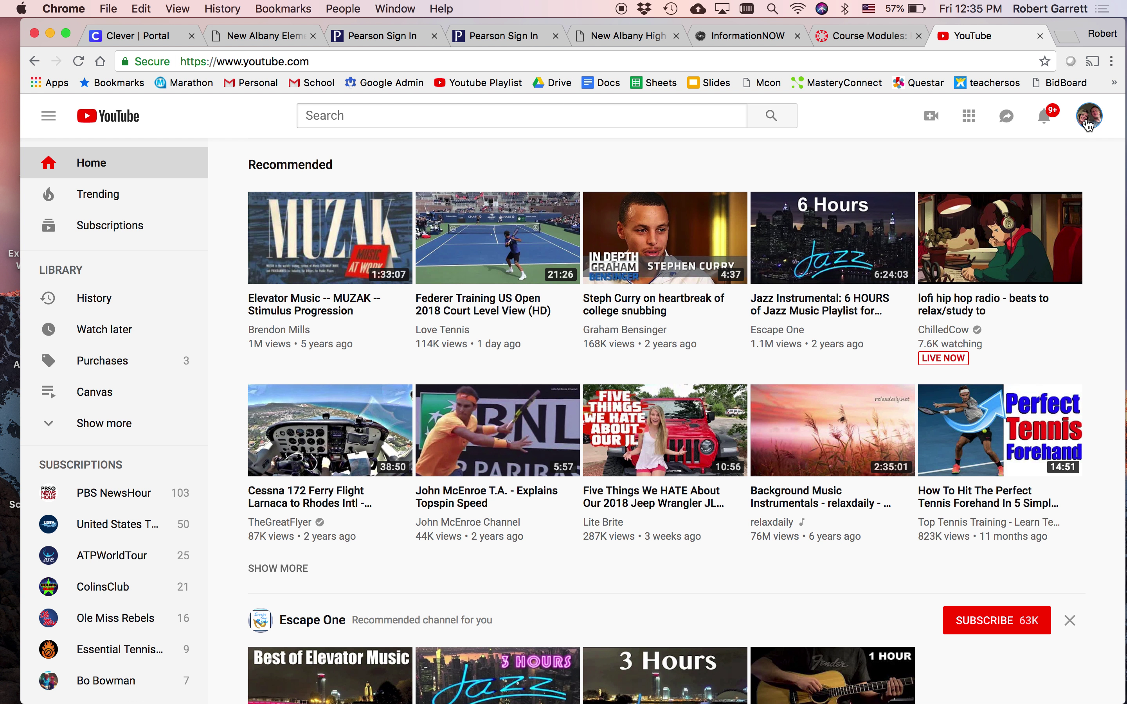
click(1087, 125)
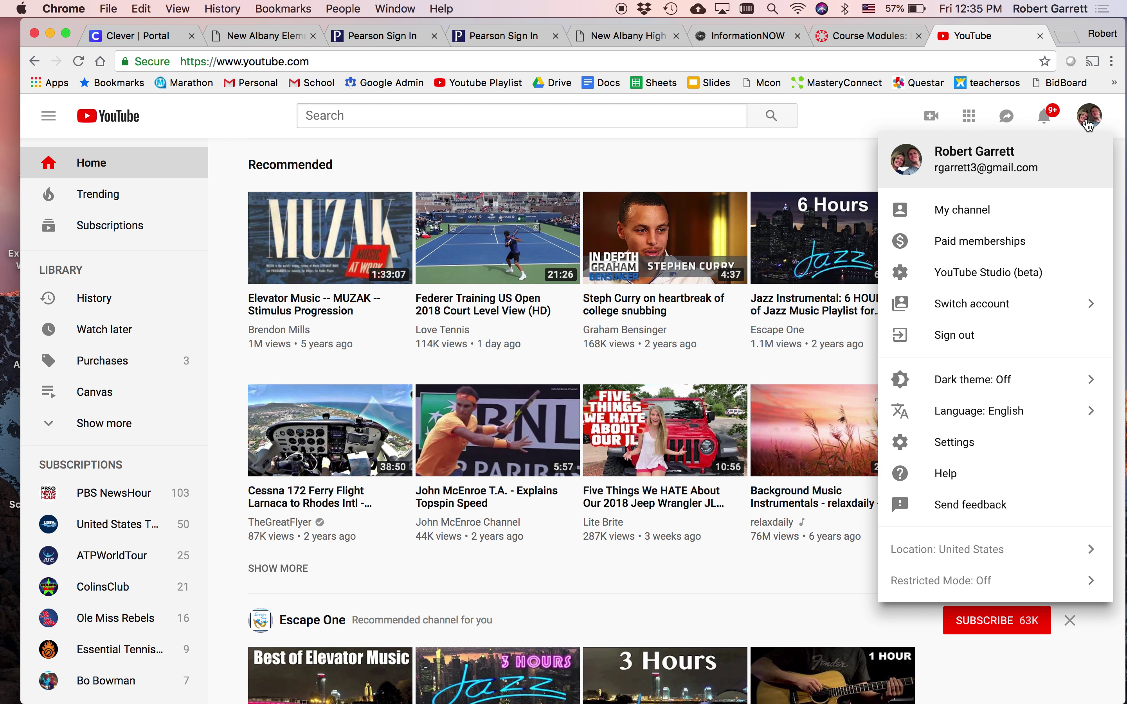
click(1006, 208)
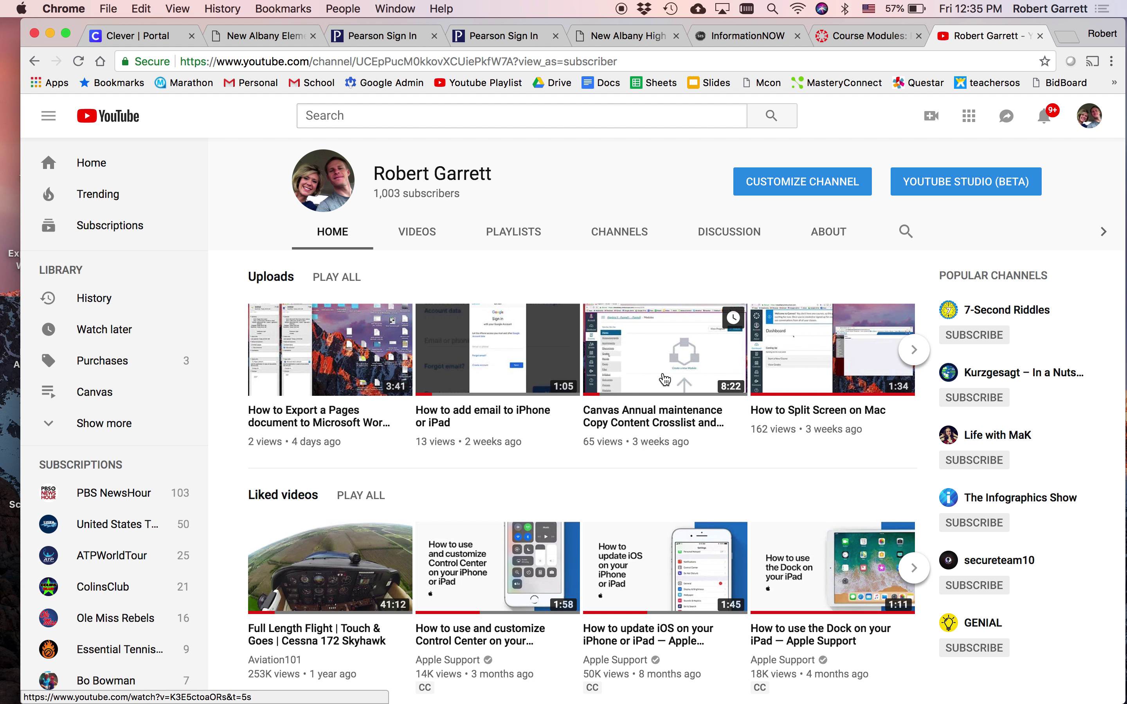
click(419, 233)
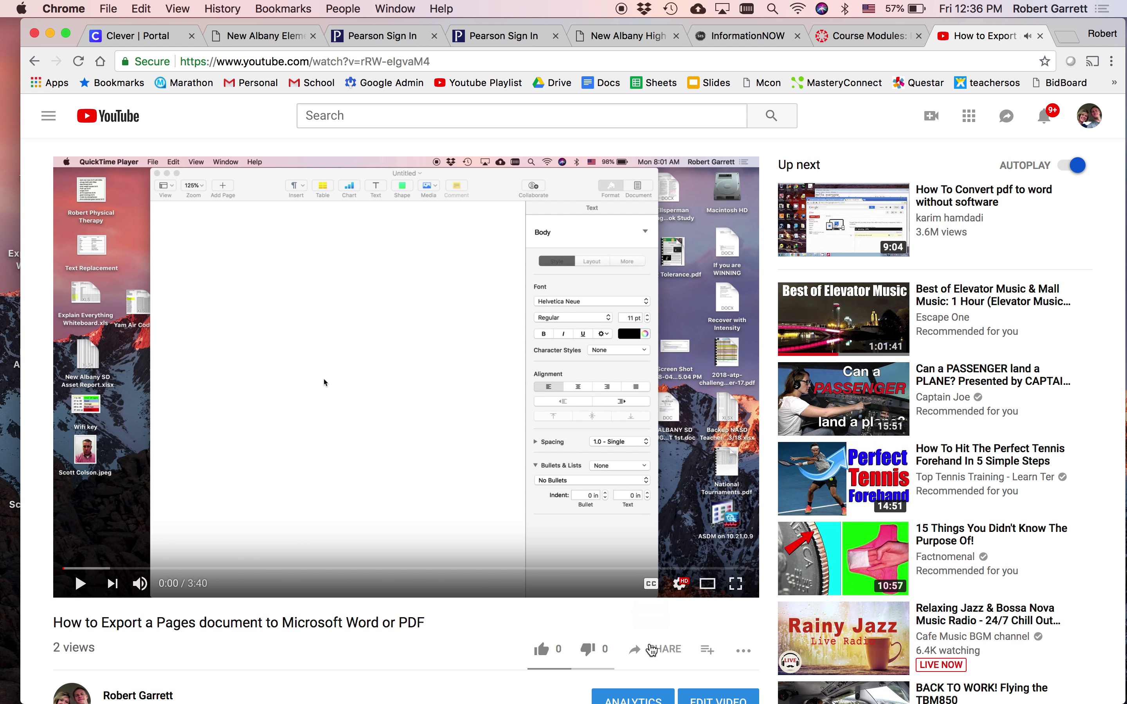
click(661, 650)
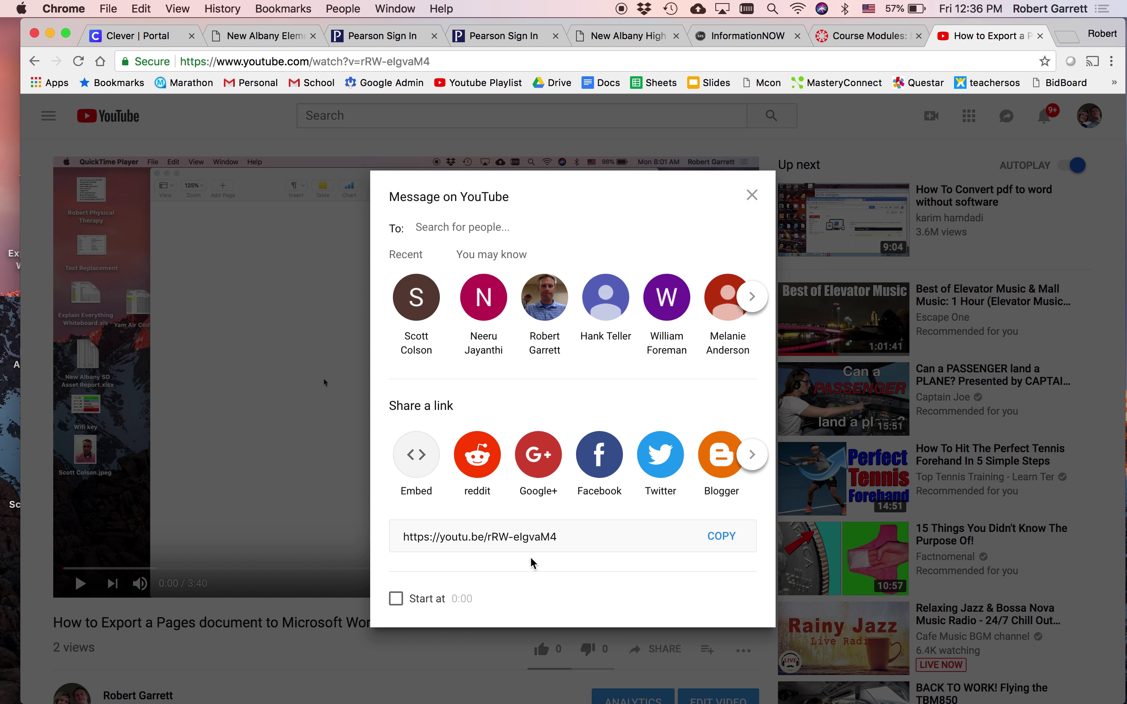
click(722, 541)
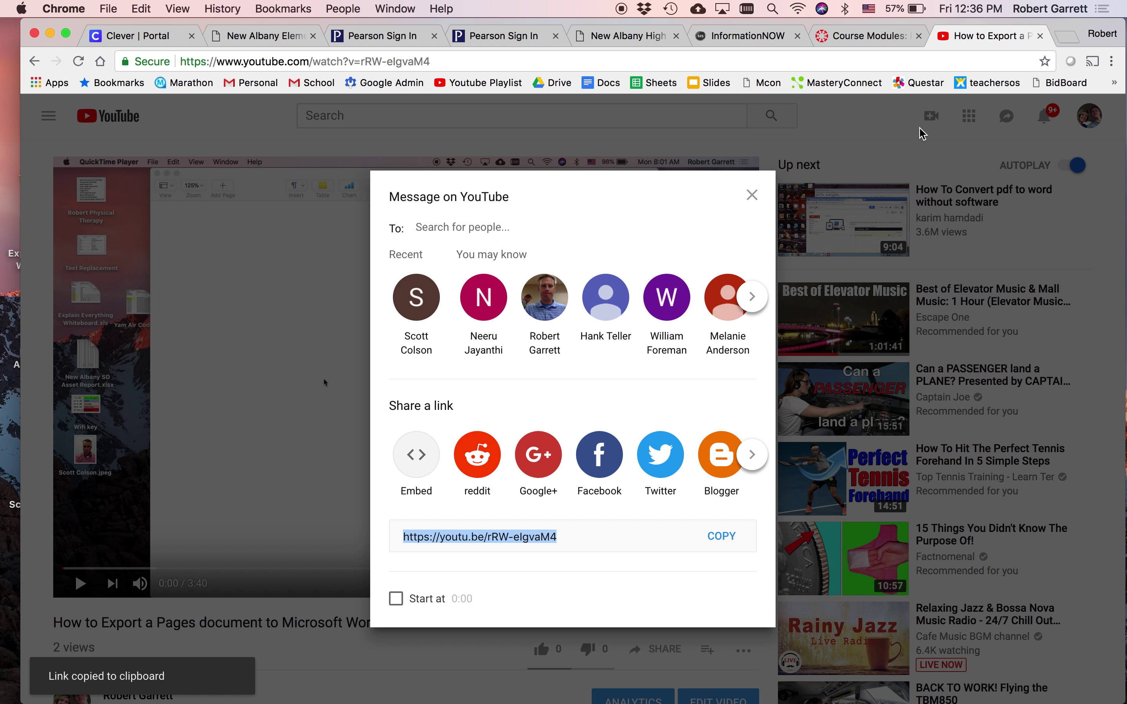
- Add an unindented 'Random Link' external URL item with the pasted YouTube link to First Month
click(873, 41)
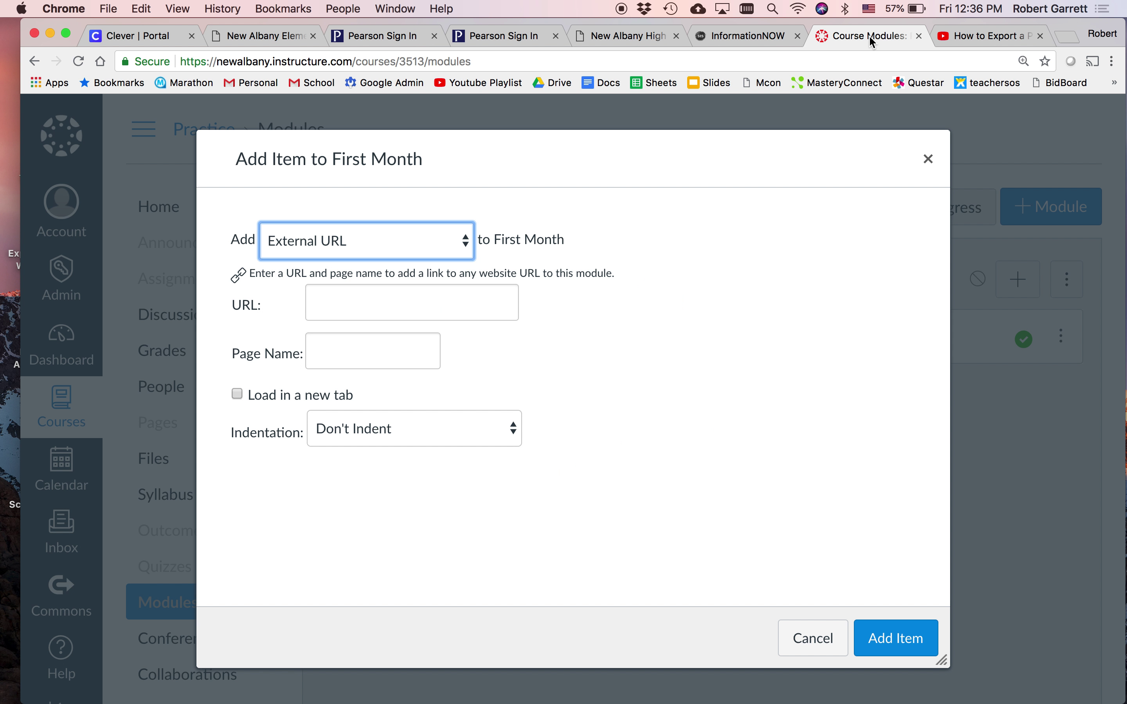
click(387, 295)
key(super+v)
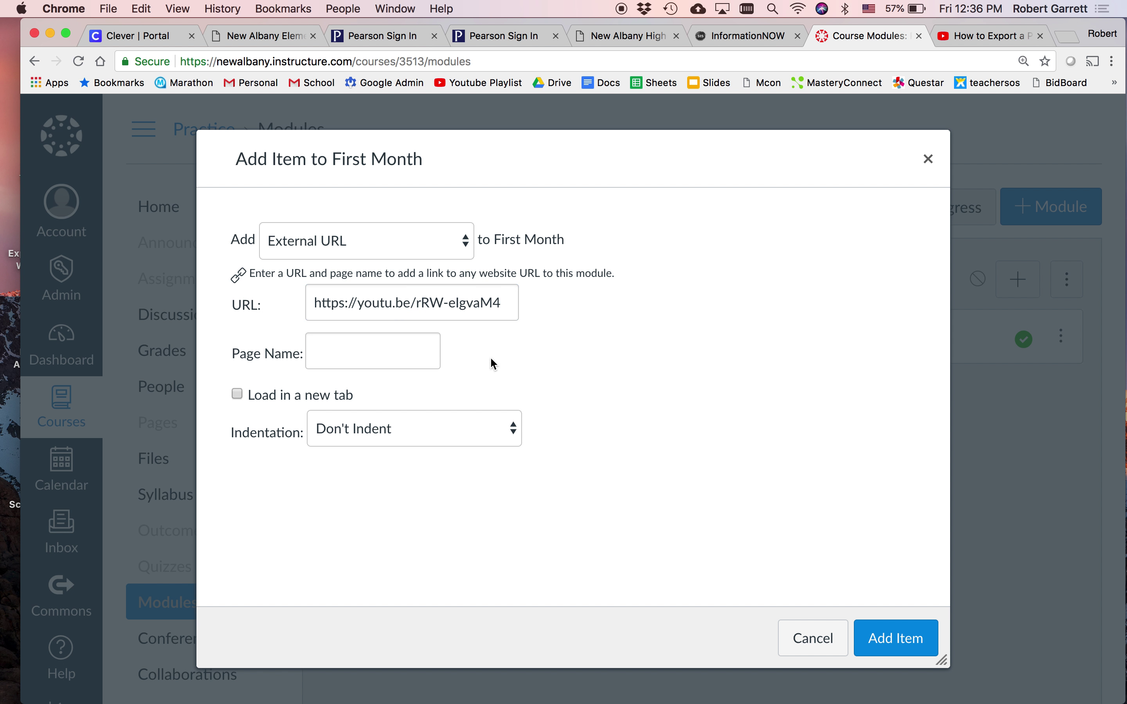
click(377, 361)
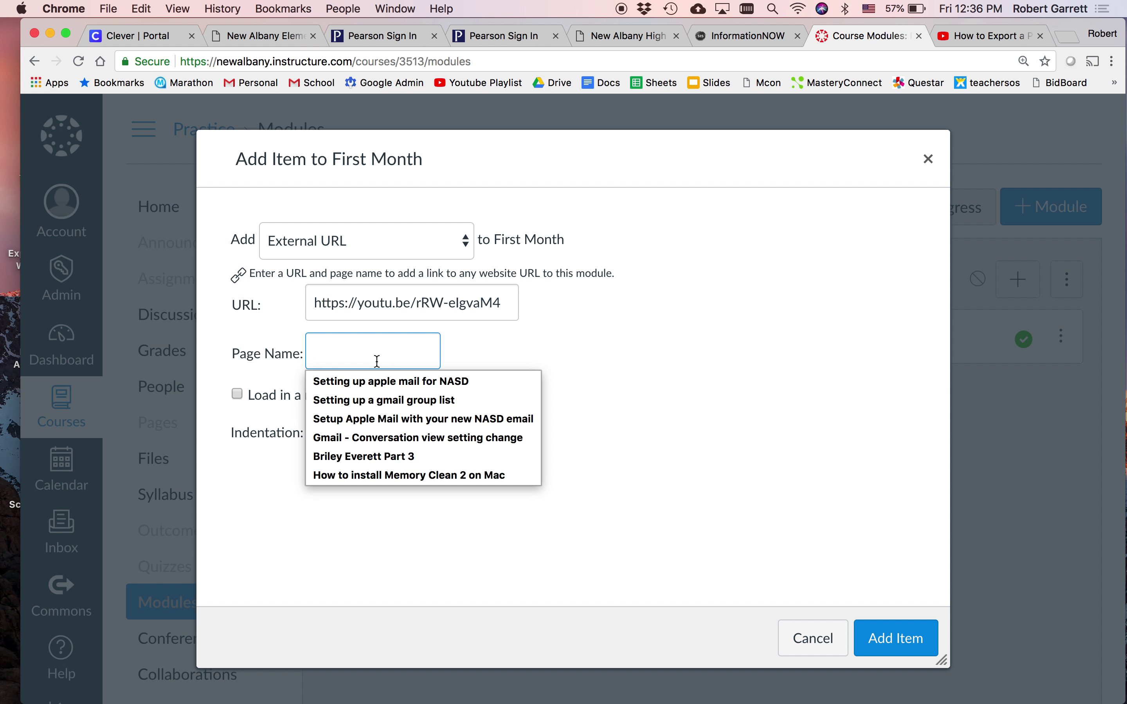
text(Random L)
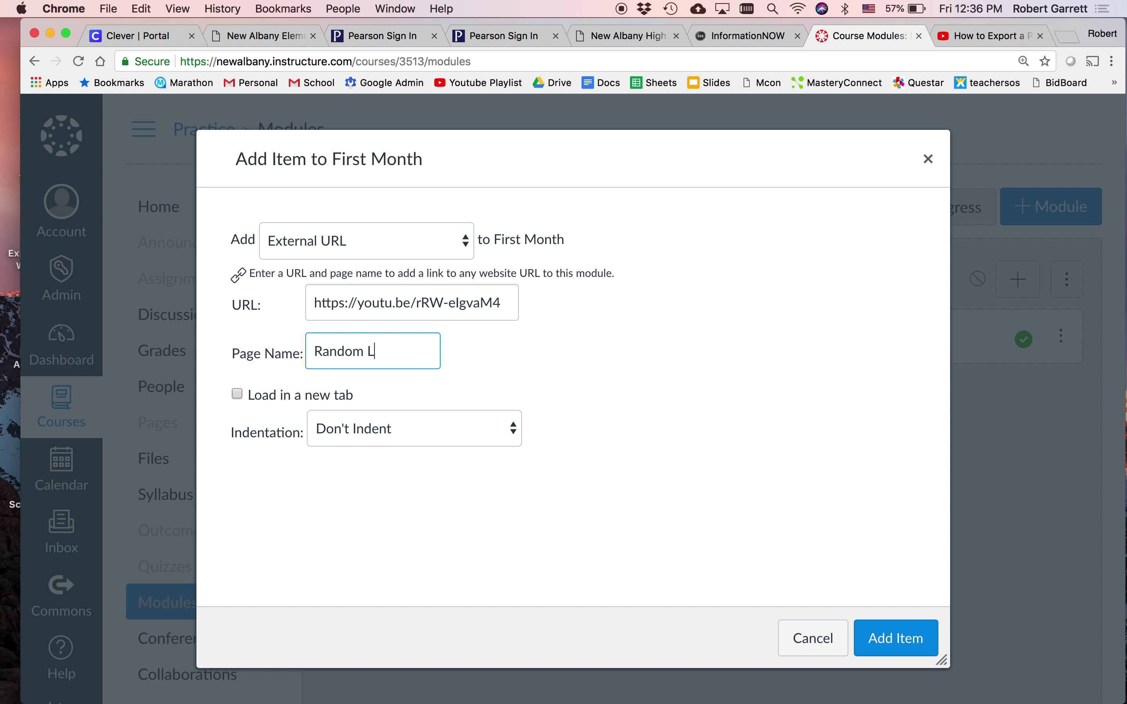
text(ink)
click(317, 442)
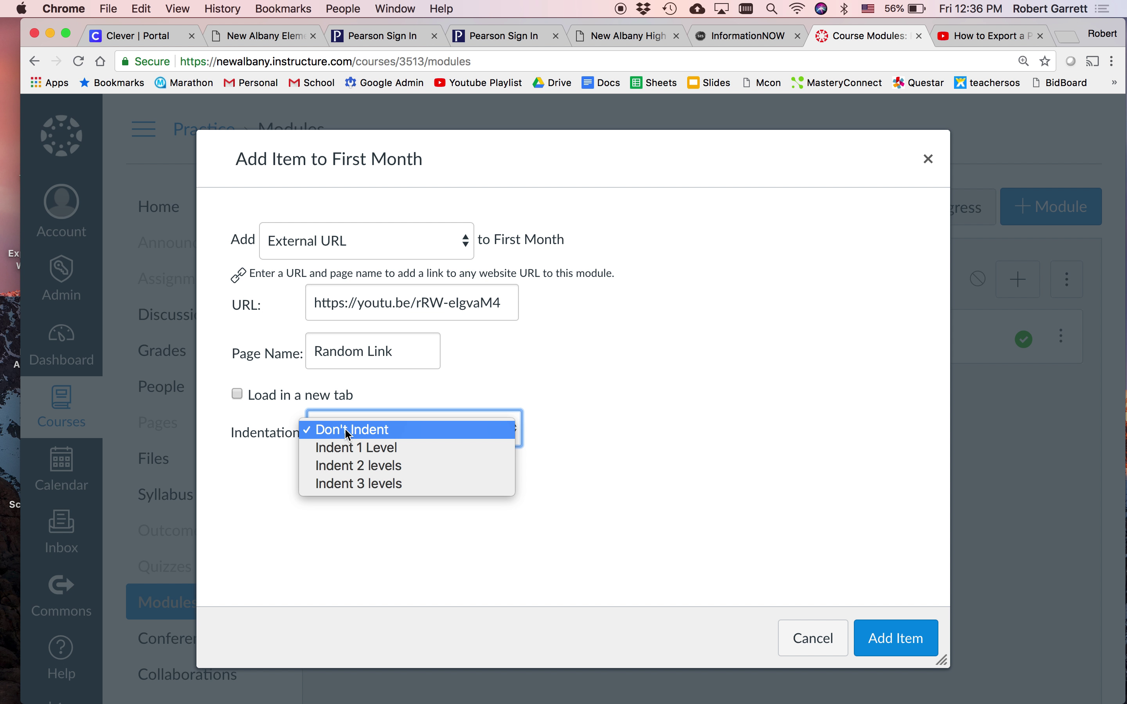
click(262, 440)
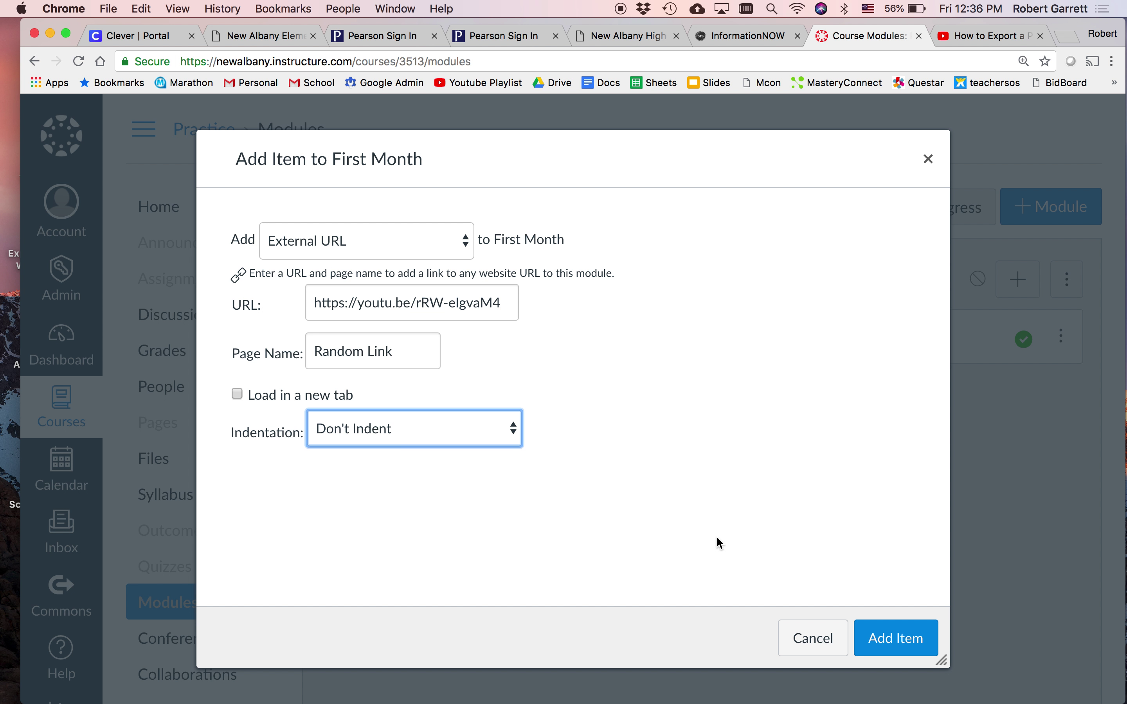
click(890, 650)
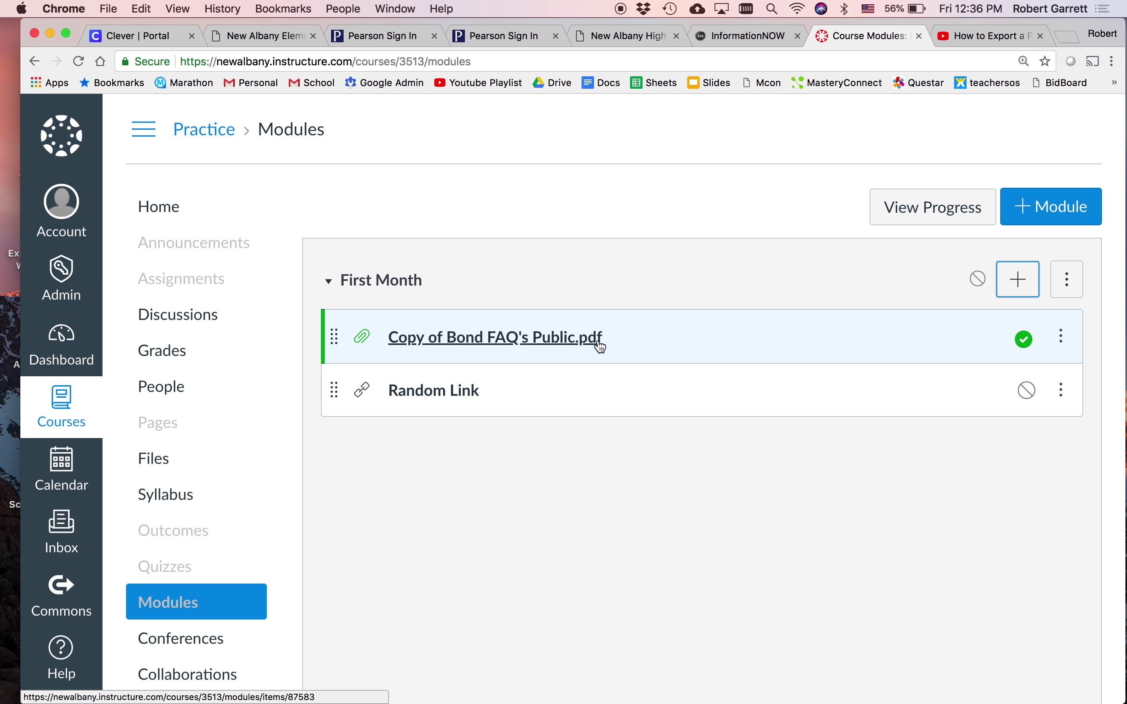
- Publish the Random Link item, then publish the First Month module
click(1025, 396)
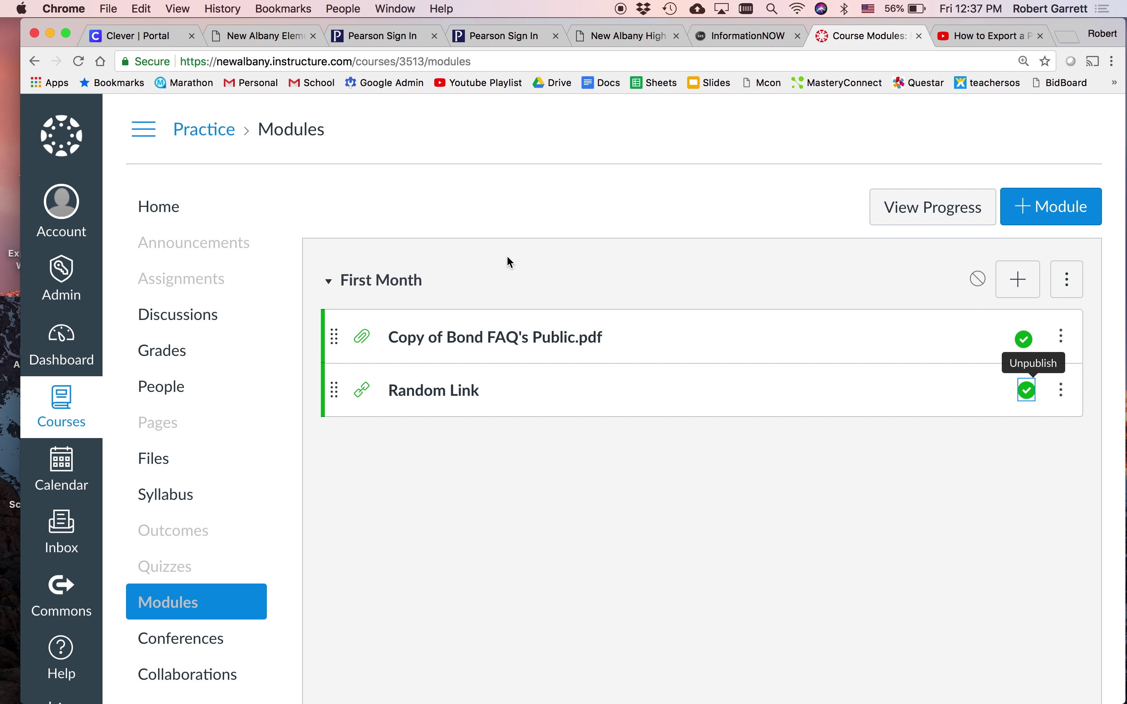
click(975, 287)
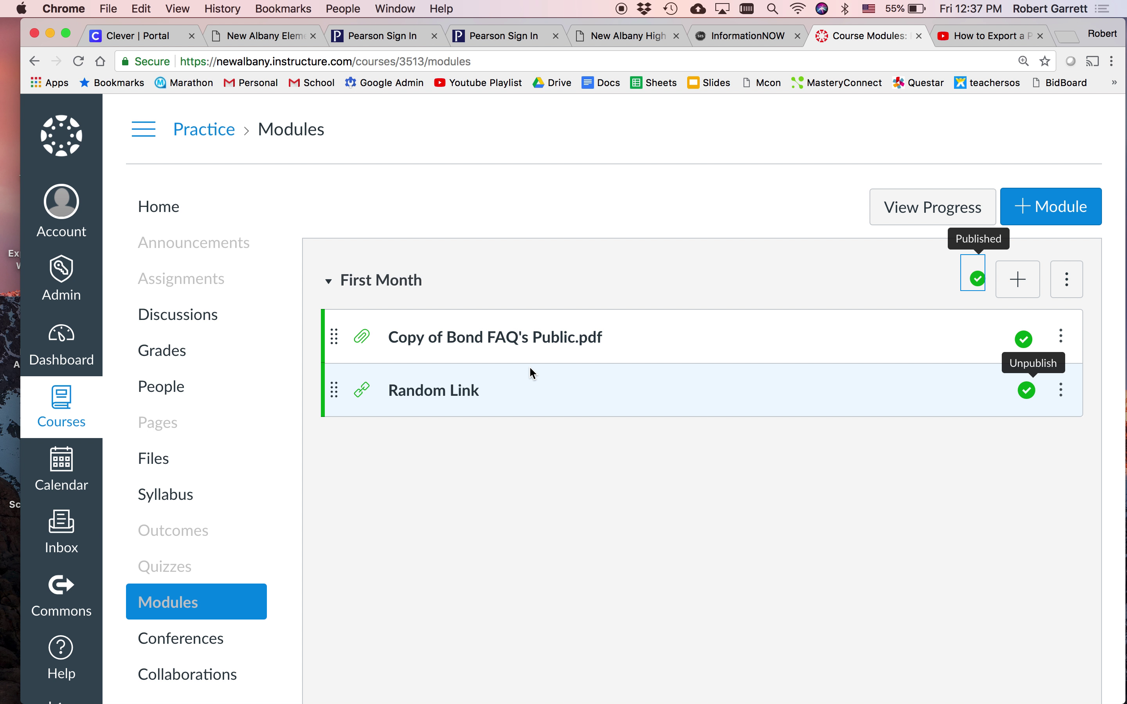
- Add a new quiz named 'Random Quiz' to First Month and open its page
click(1016, 286)
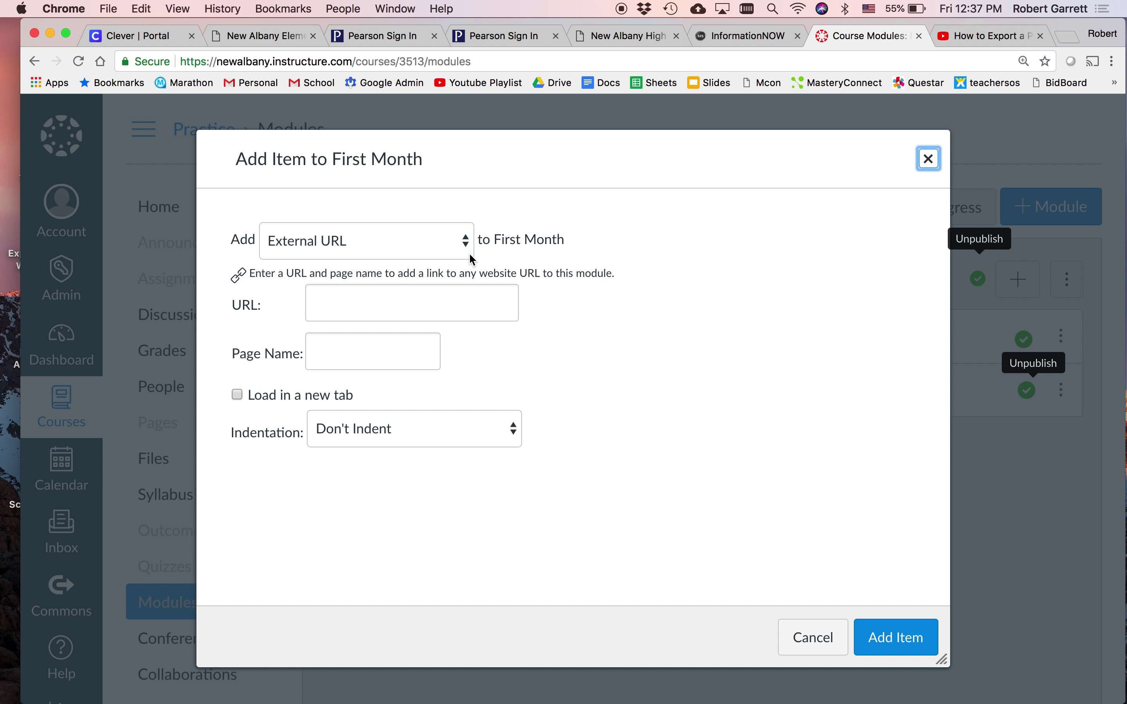
click(439, 244)
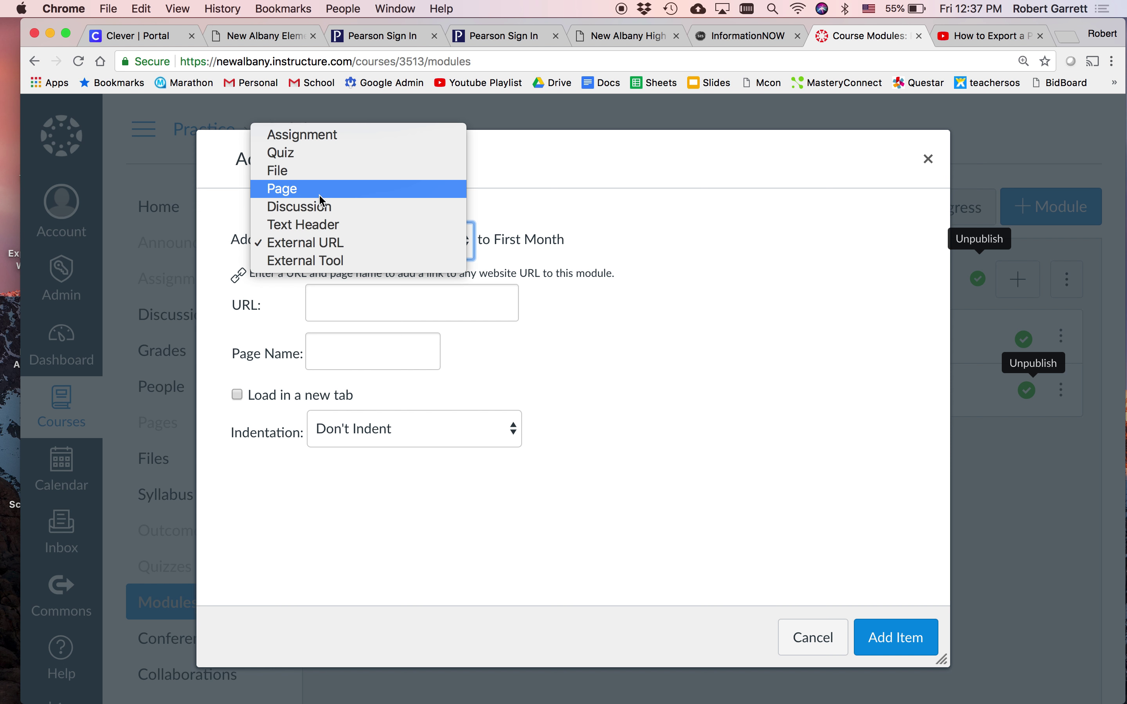
click(289, 152)
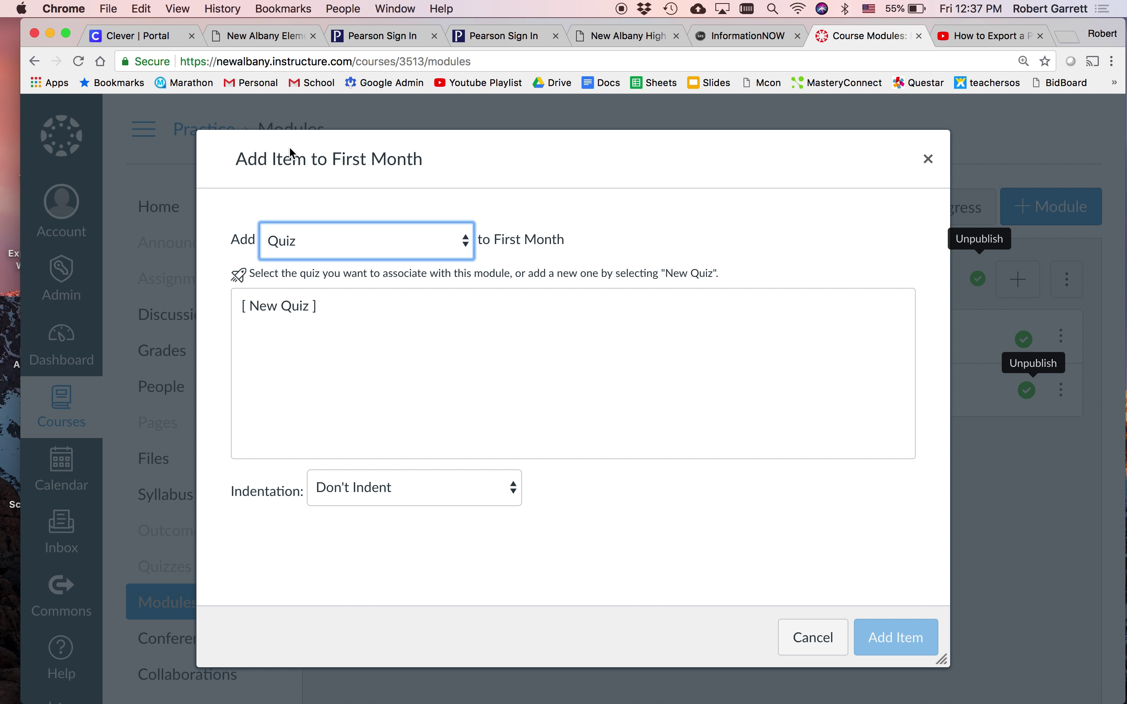
click(288, 311)
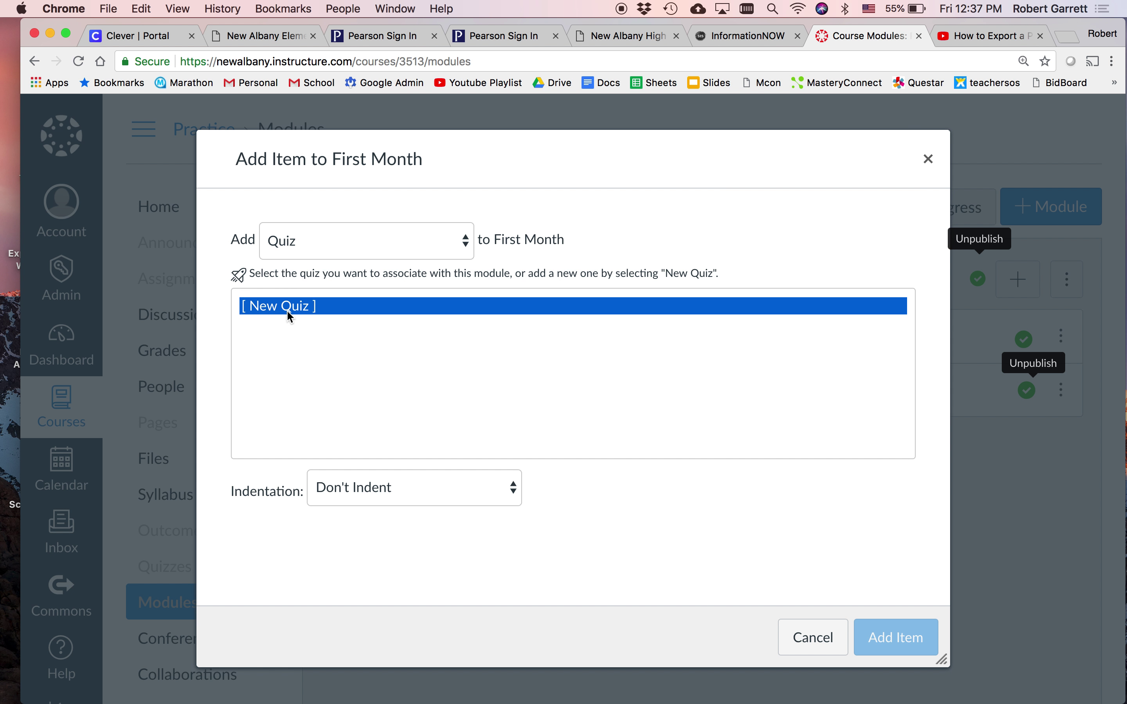
scroll(361, 399, down, 2)
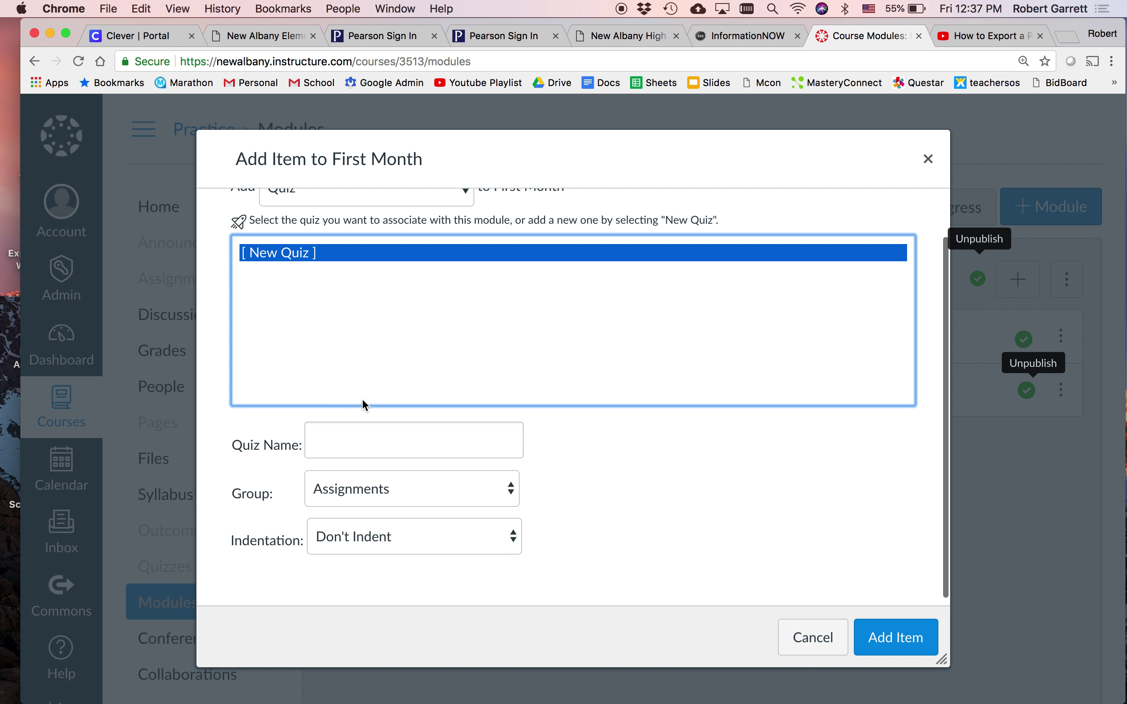
click(341, 437)
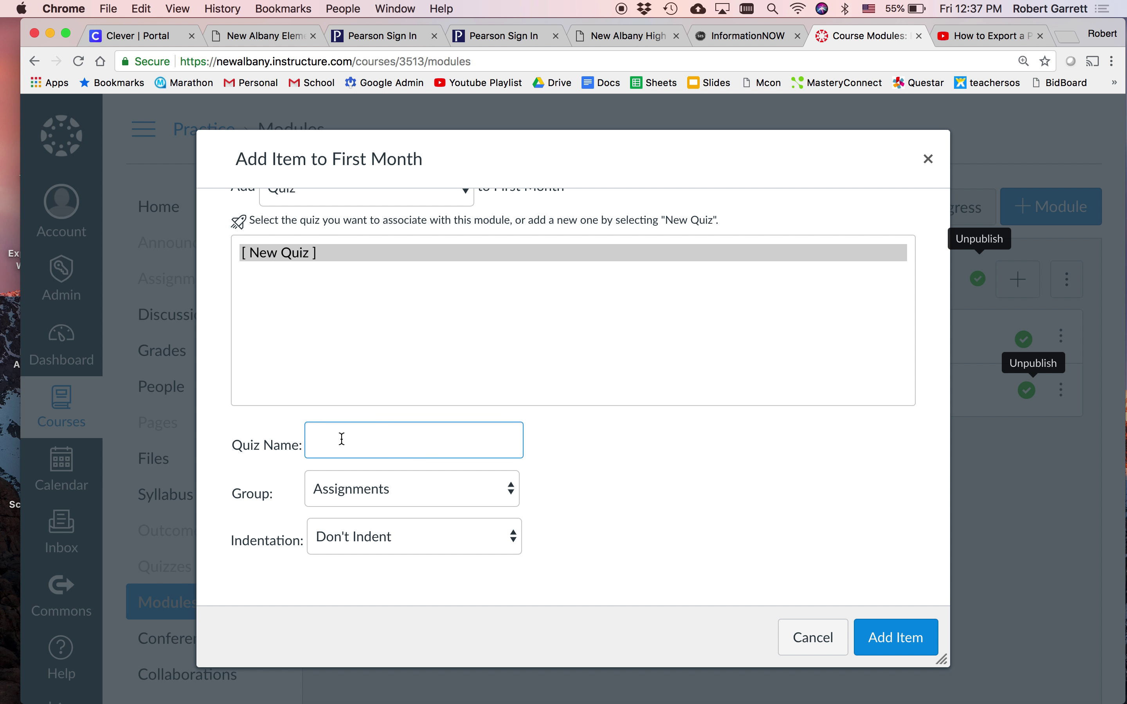
text(Rand)
text(on)
text(m Quiz)
click(870, 634)
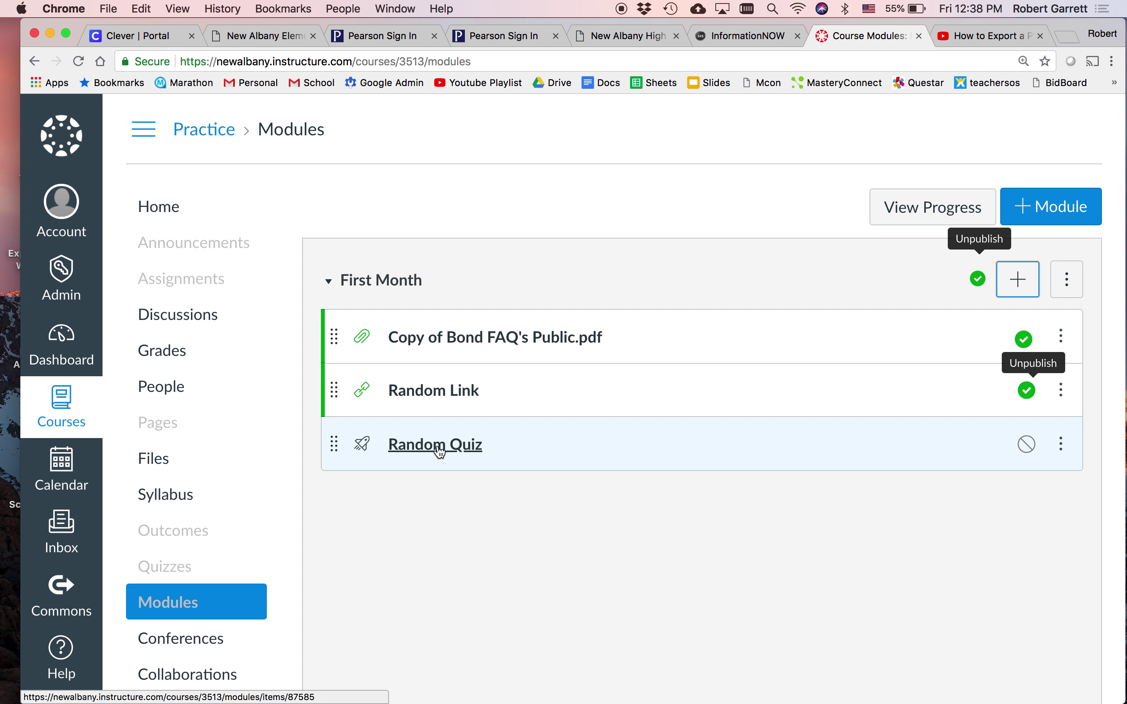
click(416, 453)
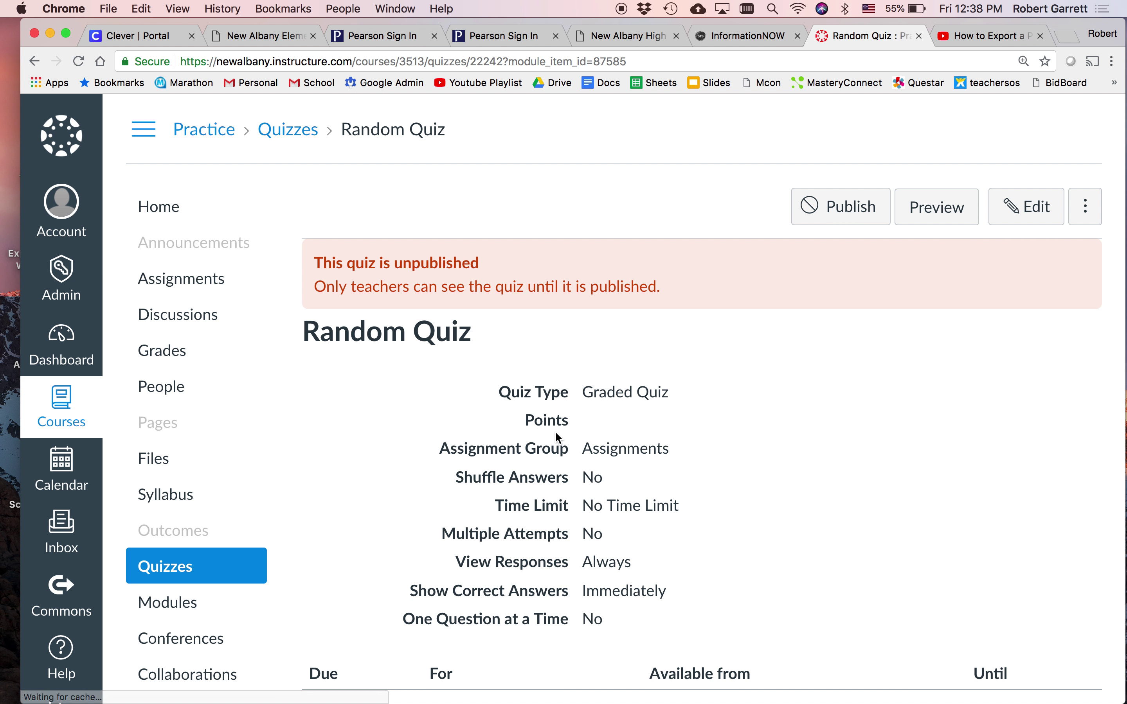
- Open the Random Quiz for editing and scroll to its instructions editor
scroll(631, 449, down, 2)
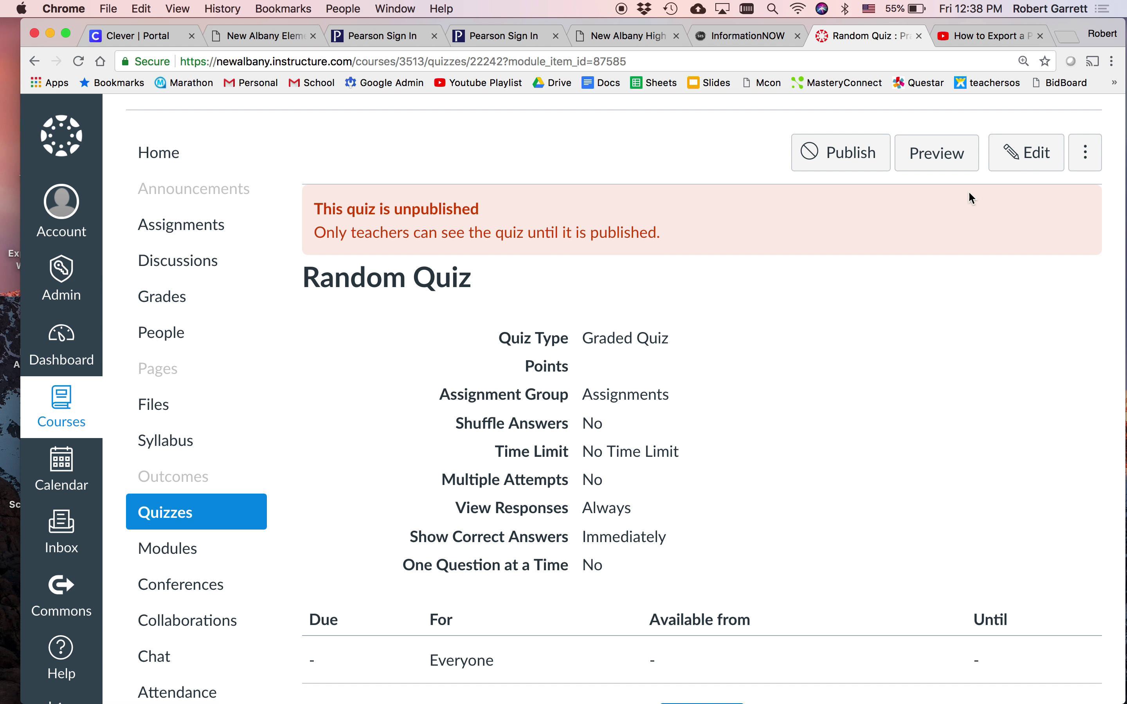
click(1022, 169)
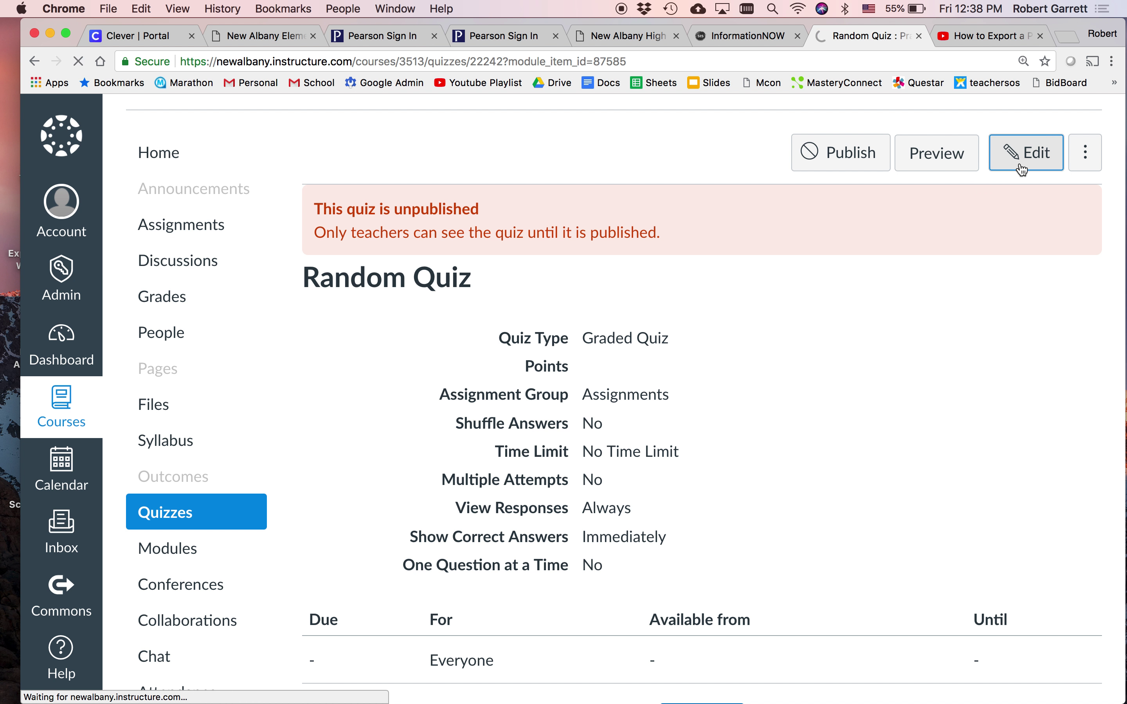
scroll(738, 401, down, 2)
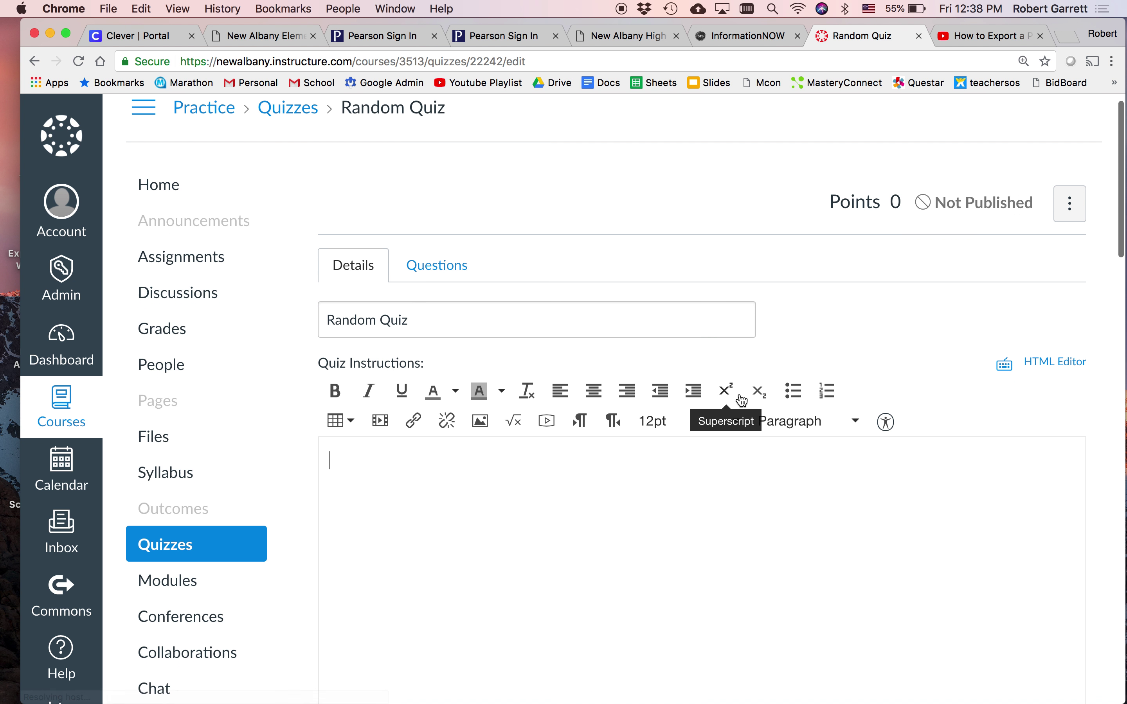
scroll(536, 414, down, 2)
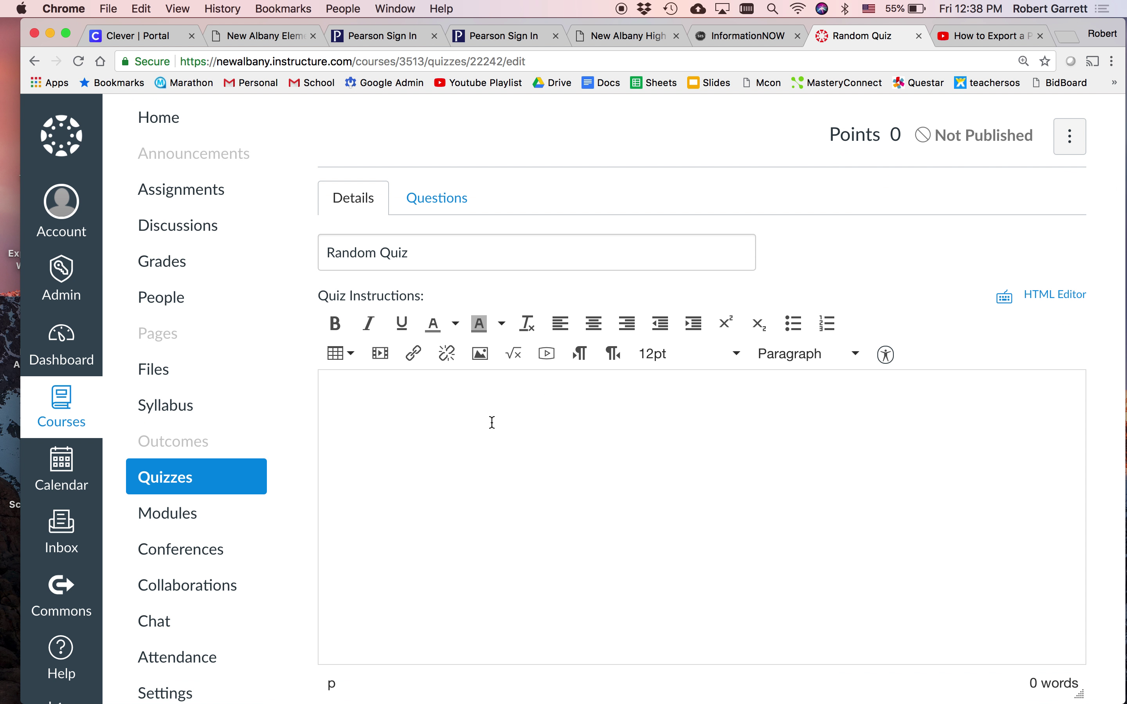
- Enter the instructions 'Read each question carefully and select the answer that best fits.'
text(Read each question)
text( care)
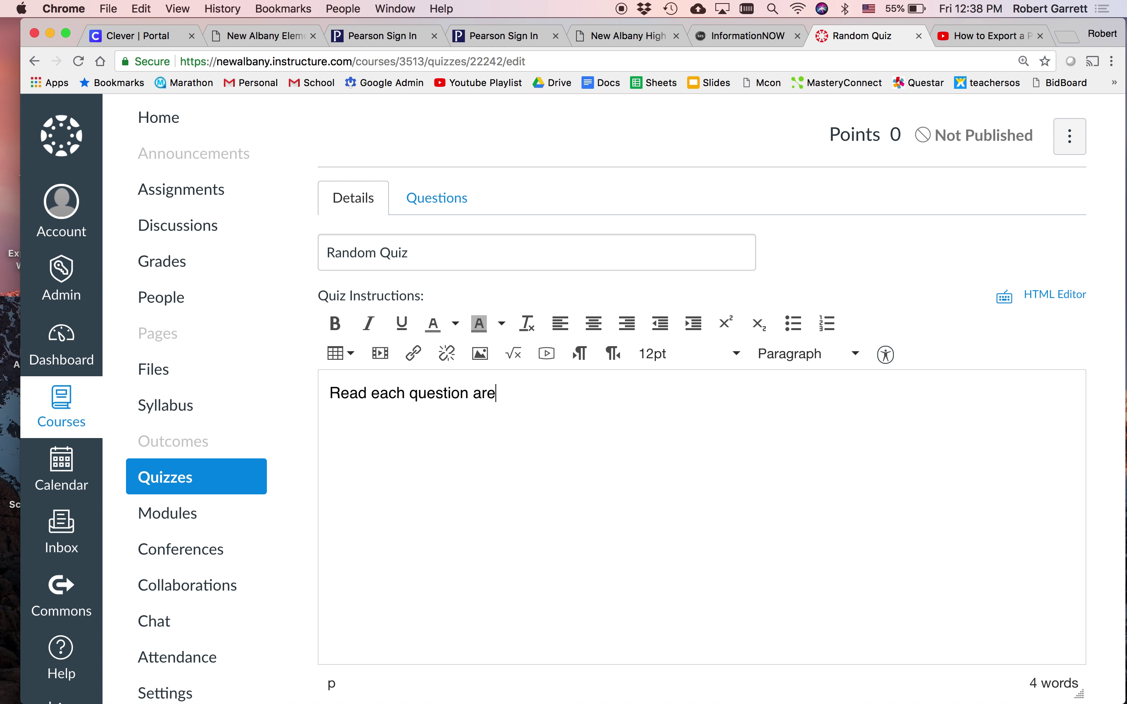
key(BackSpace)
key(BackSpace)
key(BackSpace)
text(carefully and a)
key(BackSpace)
text(selec)
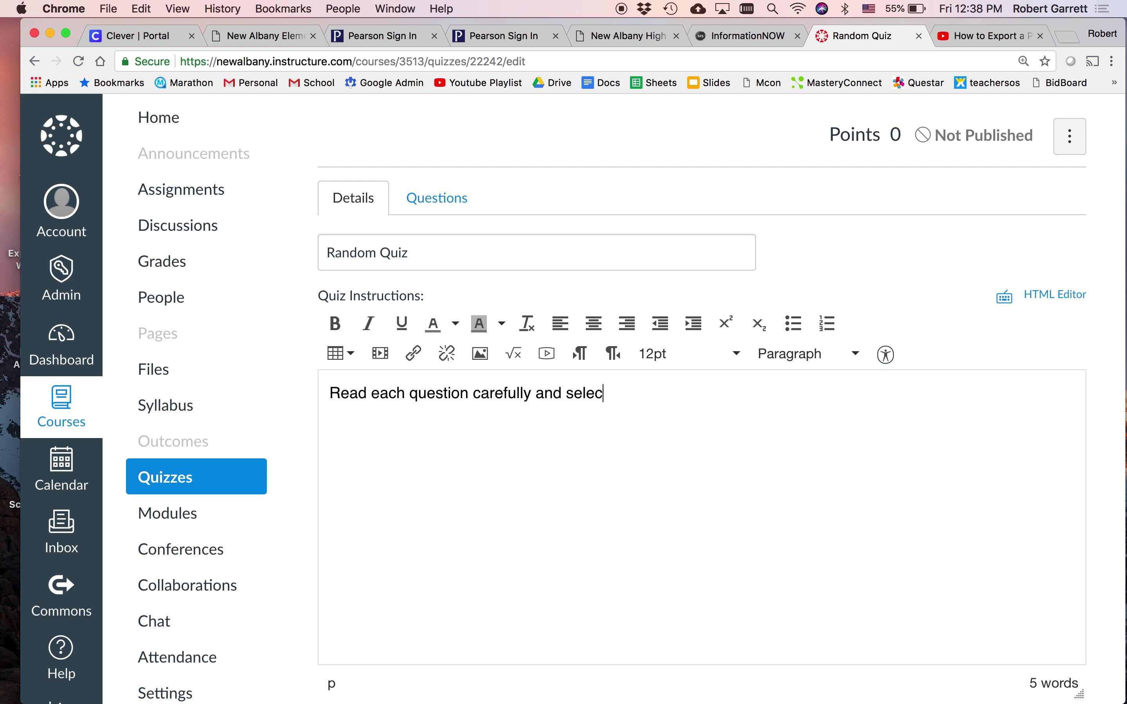
text(t the answer that)
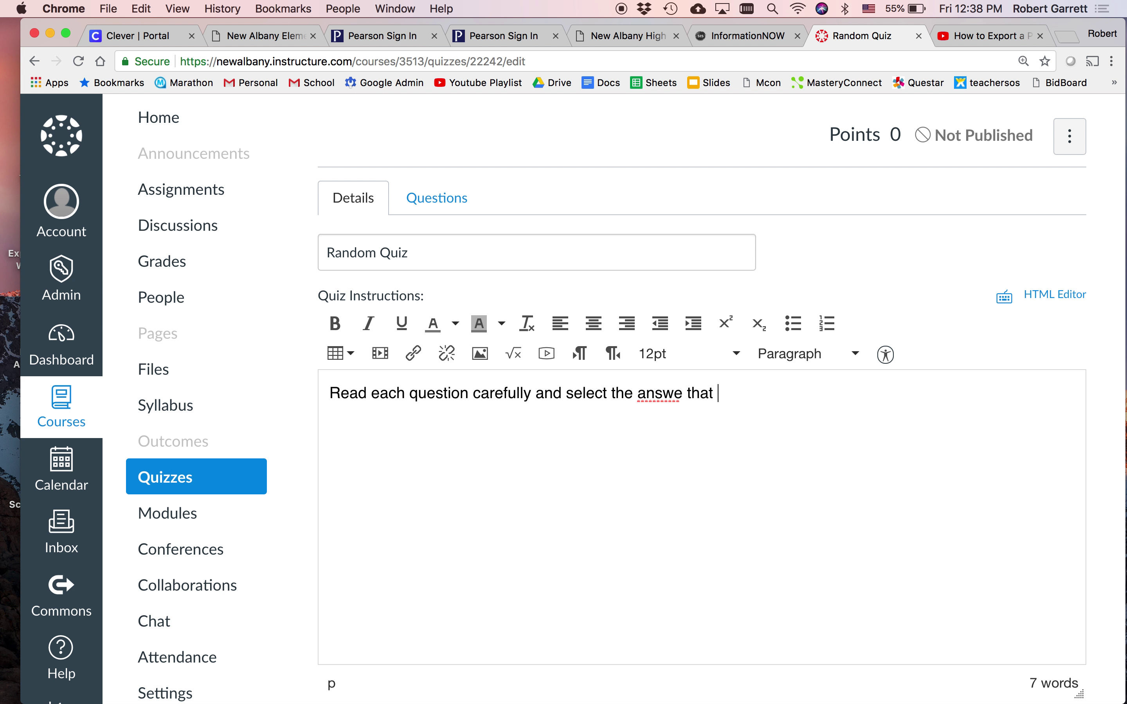
key(BackSpace)
key(BackSpace)
key(BackSpace)
key(BackSpace)
key(BackSpace)
text(r that best fits.)
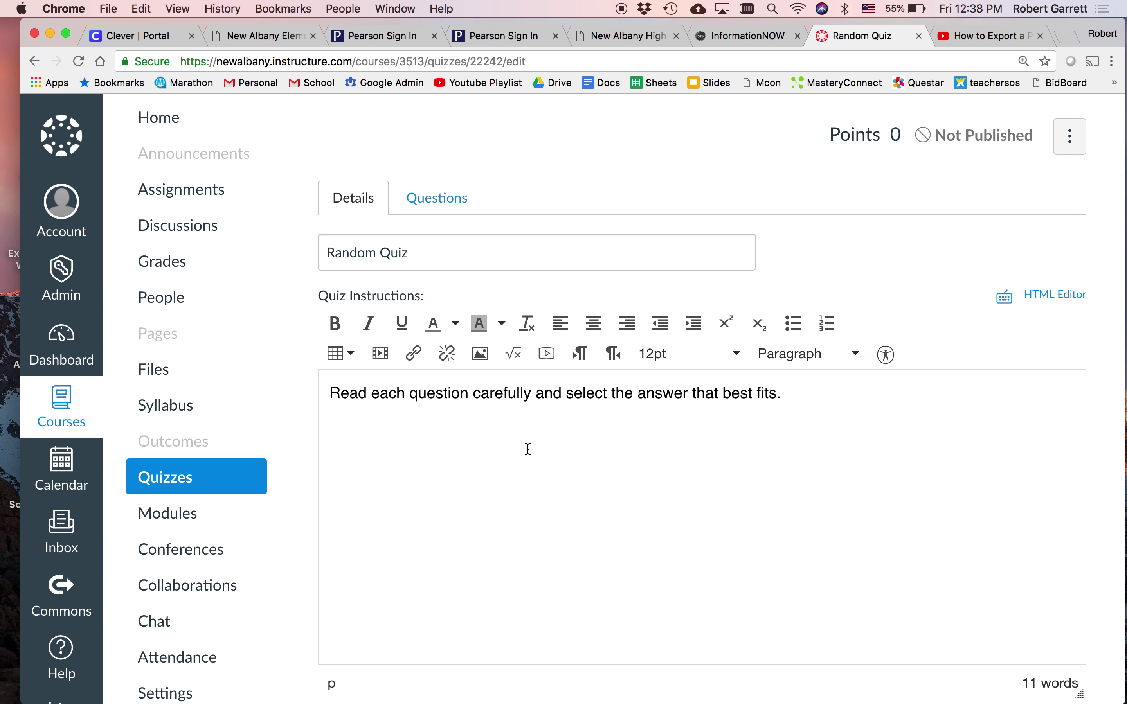
scroll(547, 467, down, 1)
scroll(547, 467, up, 1)
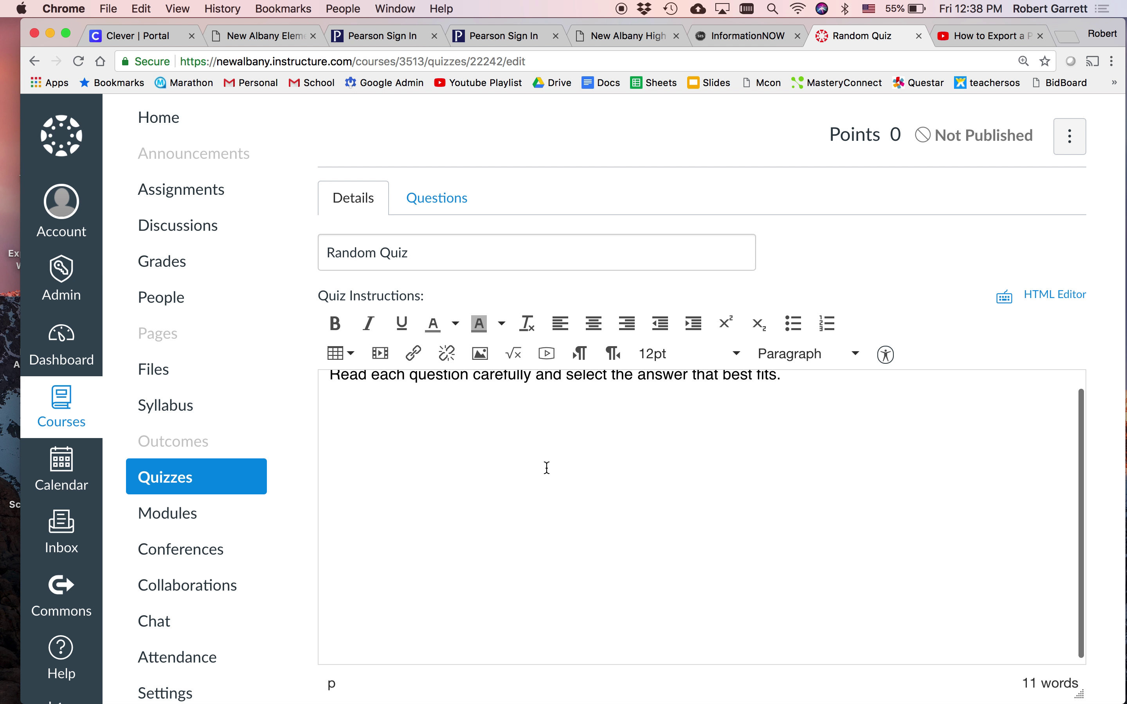
scroll(295, 551, down, 1)
scroll(297, 553, down, 4)
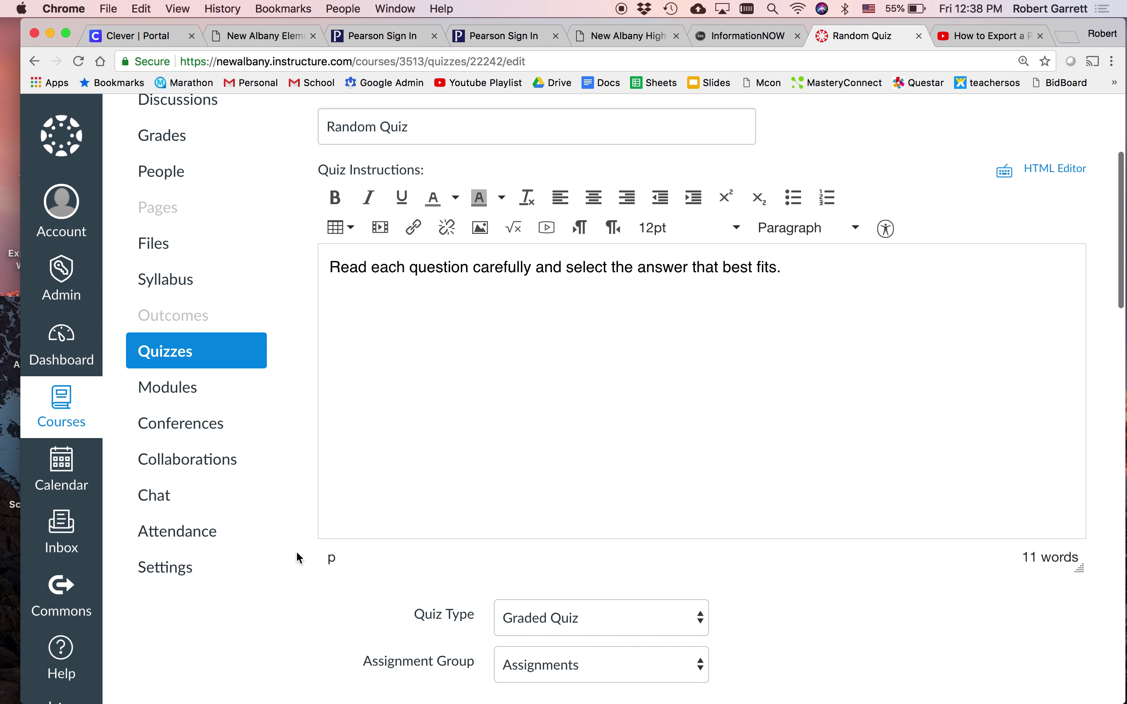
scroll(297, 553, up, 2)
scroll(295, 551, up, 2)
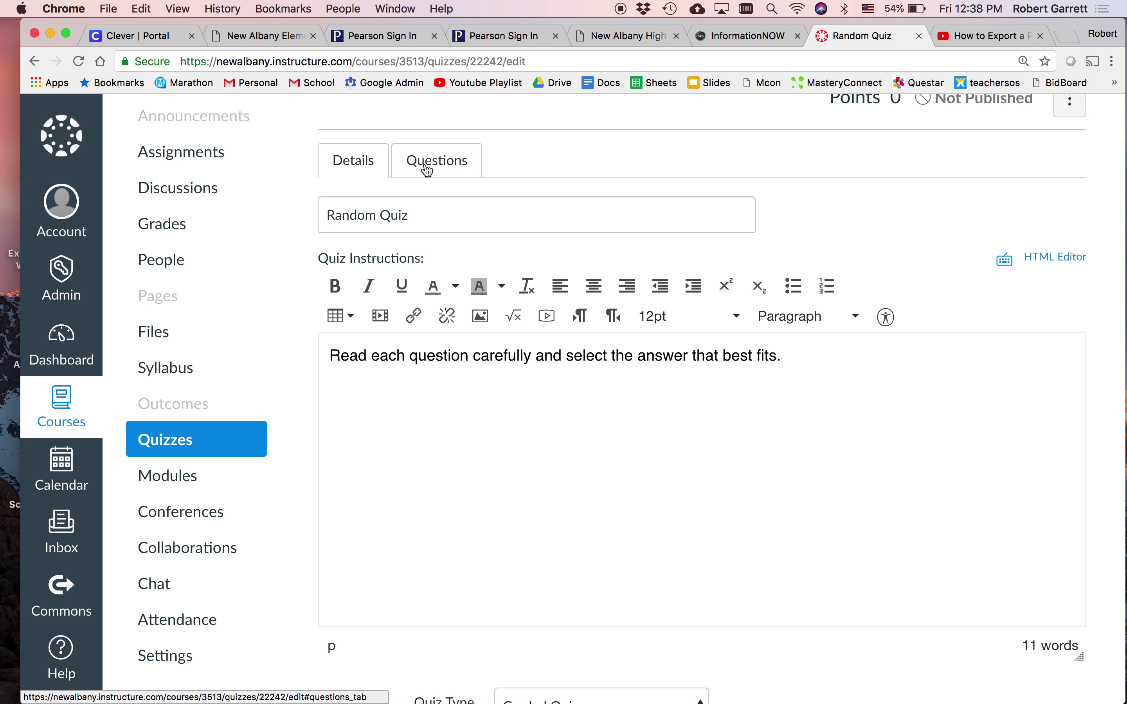
- Keep the quiz type as Graded Quiz
scroll(308, 592, down, 3)
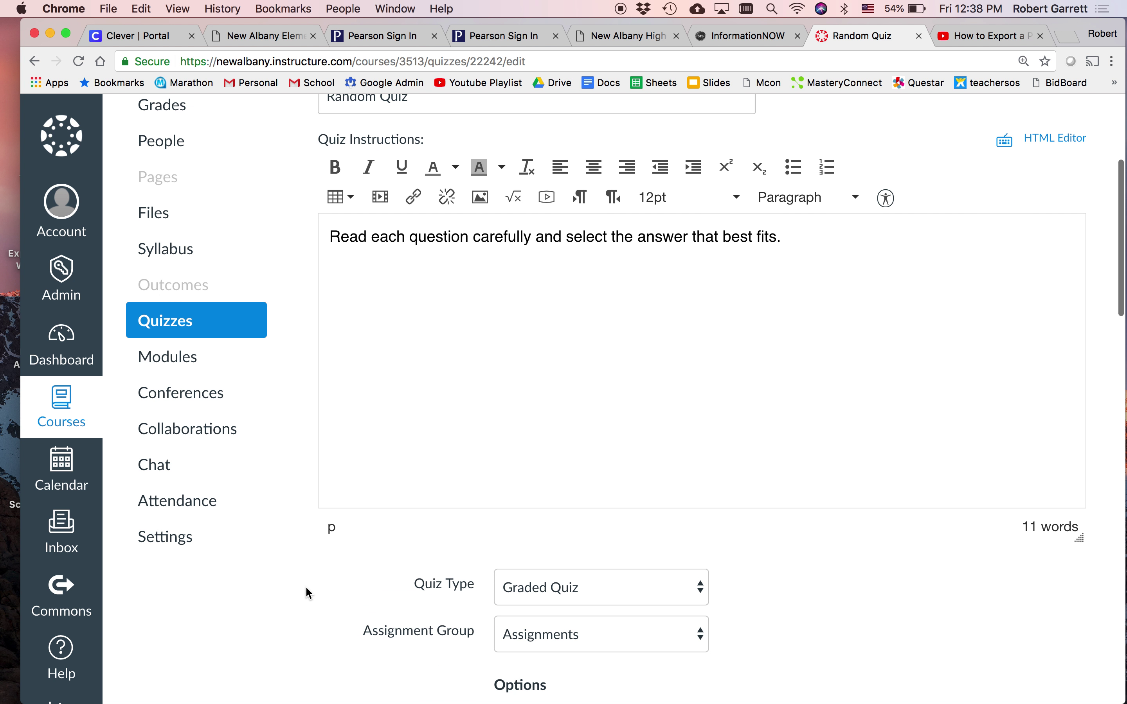
scroll(306, 588, down, 7)
click(608, 283)
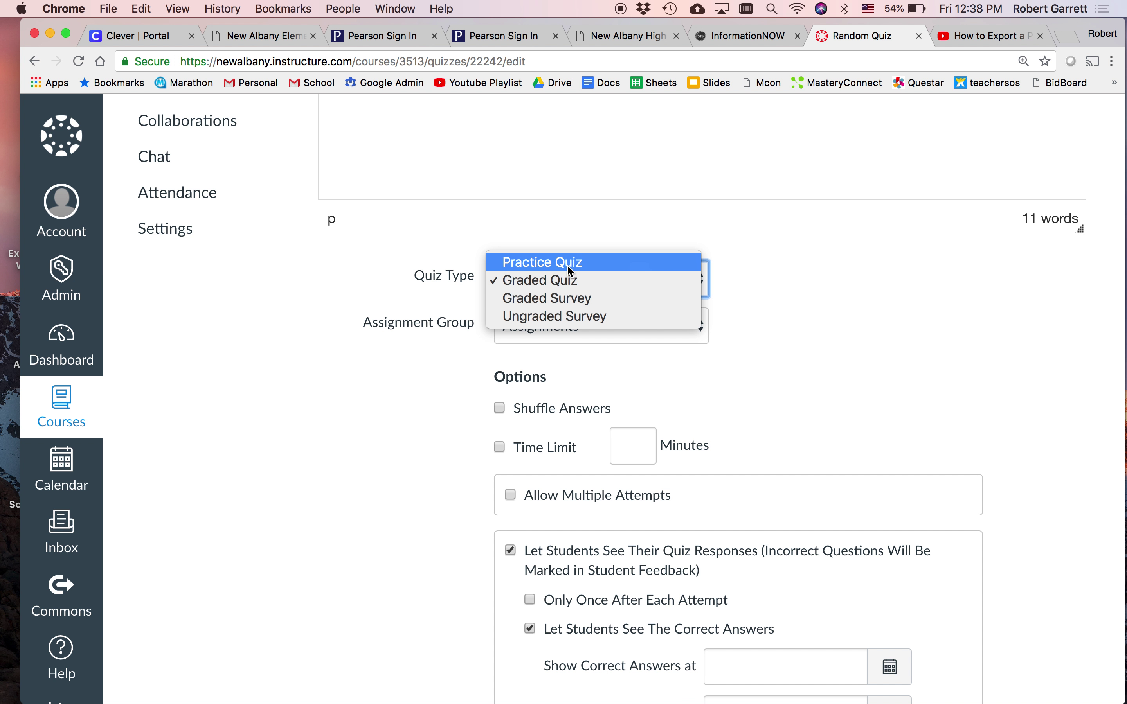
click(560, 285)
click(641, 349)
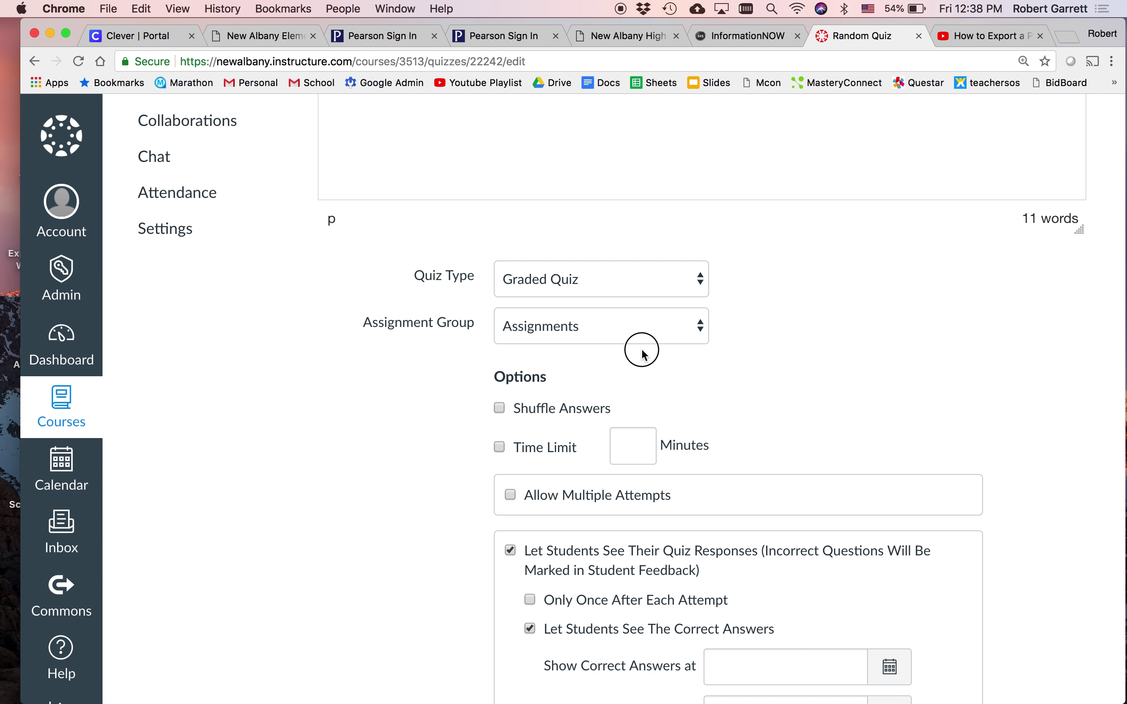
scroll(640, 345, down, 9)
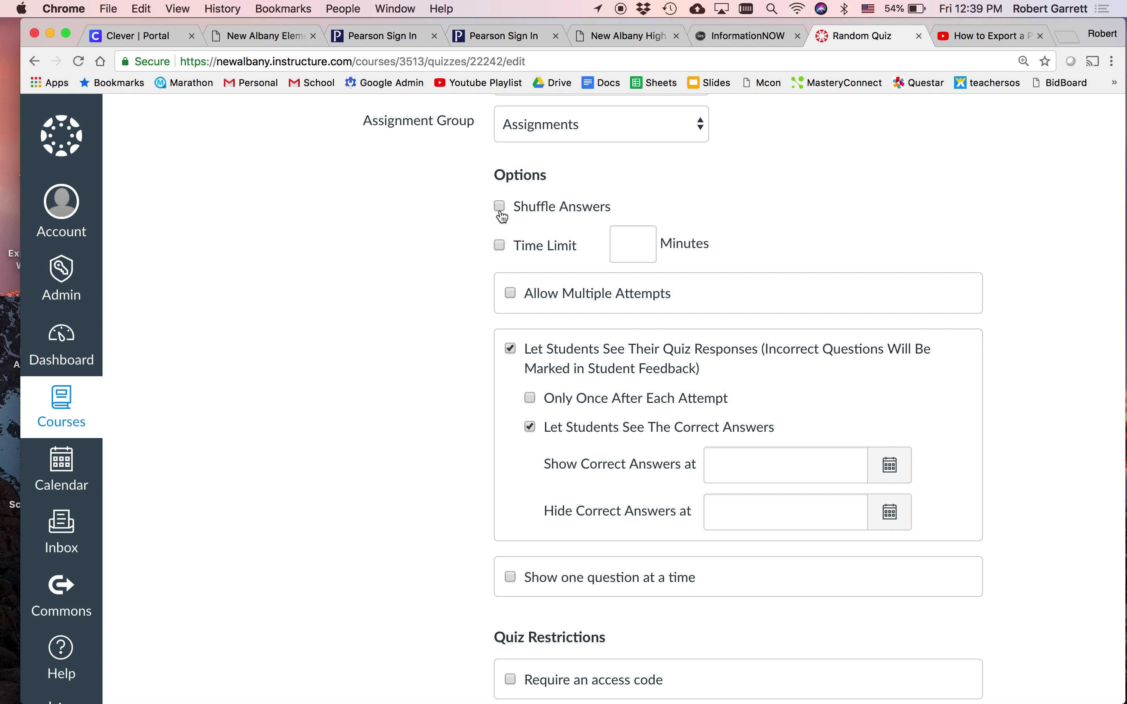
- Turn on Shuffle Answers and a 10-minute time limit
click(501, 216)
click(508, 245)
text(10)
click(782, 239)
- Keep quiz responses visible to students and let them see the correct answers
scroll(784, 237, down, 1)
scroll(782, 233, down, 2)
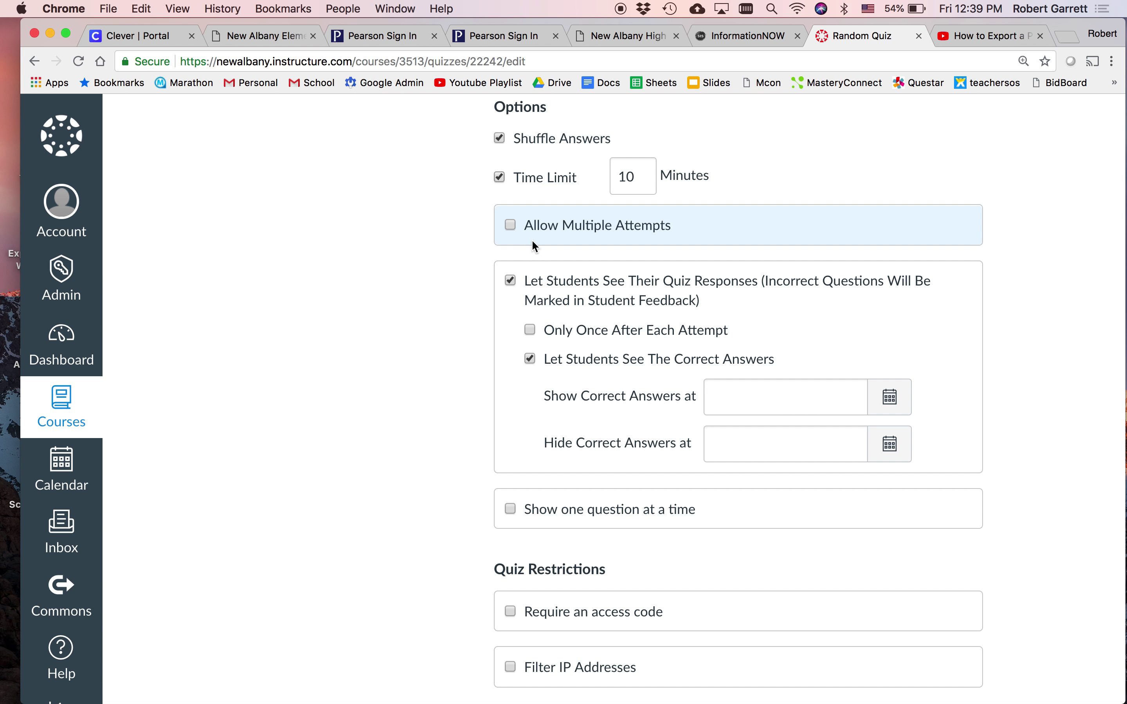
scroll(580, 254, down, 1)
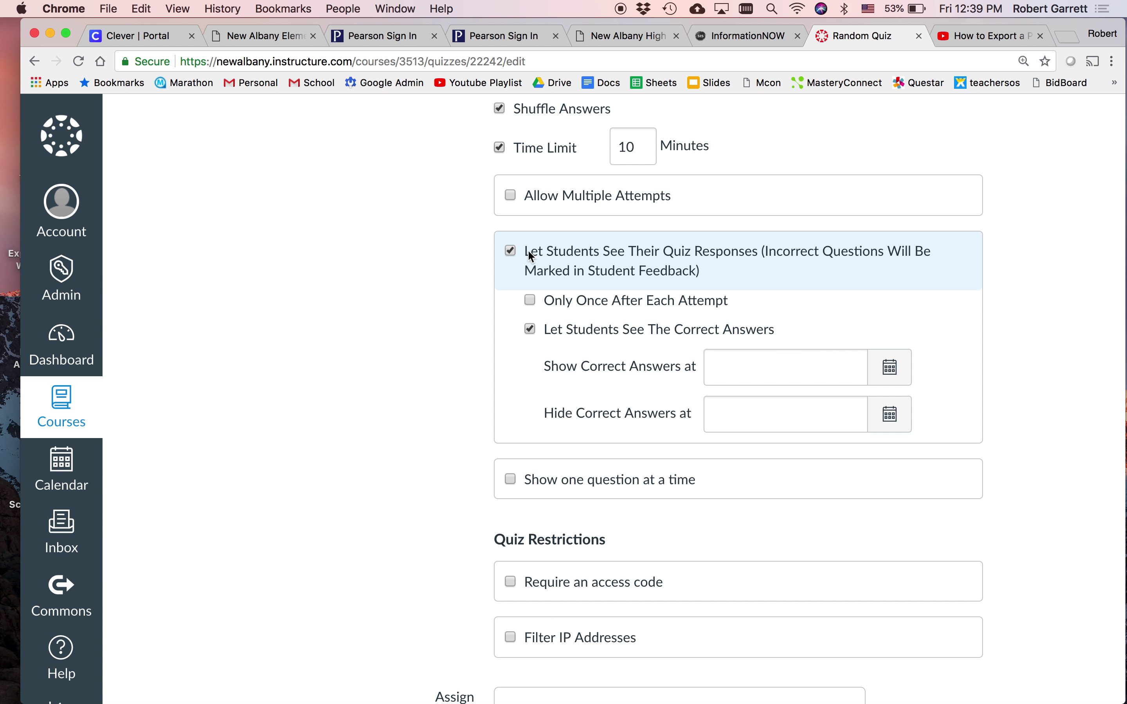
click(510, 254)
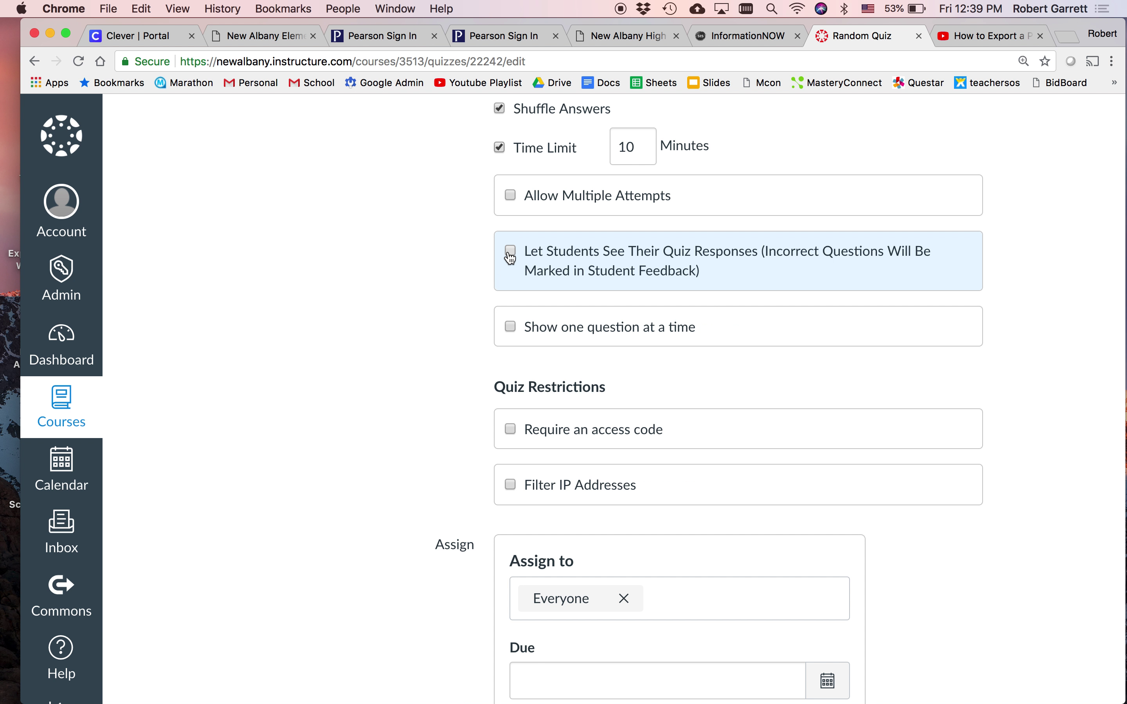
click(510, 254)
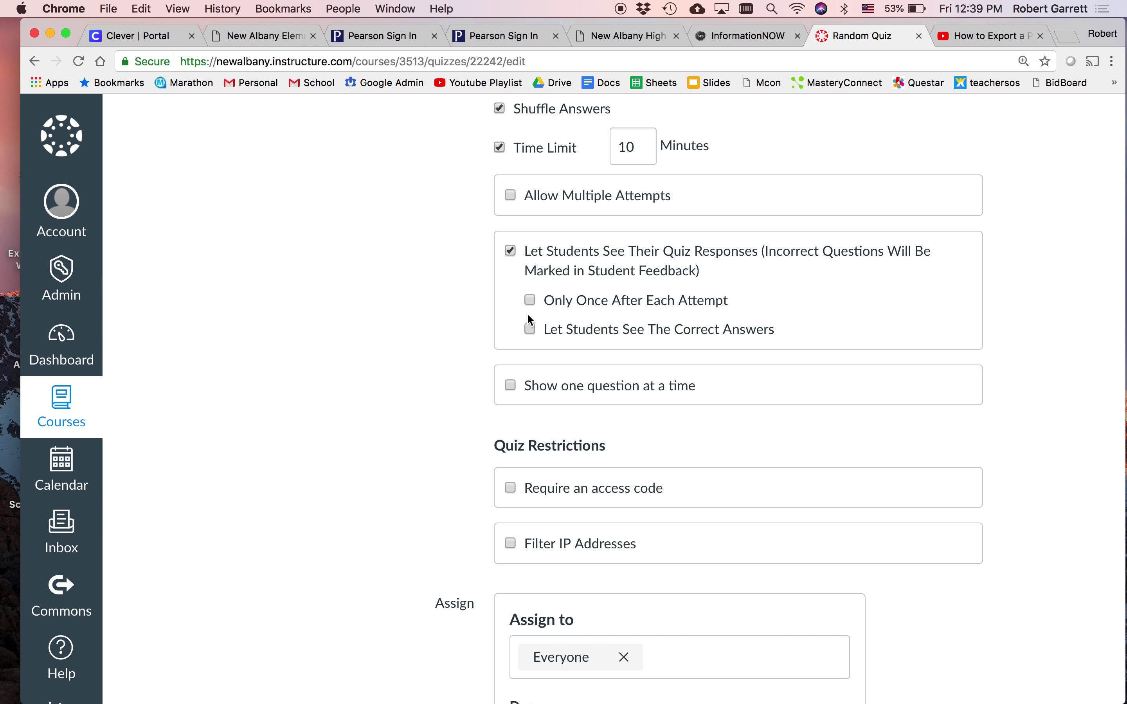
click(530, 332)
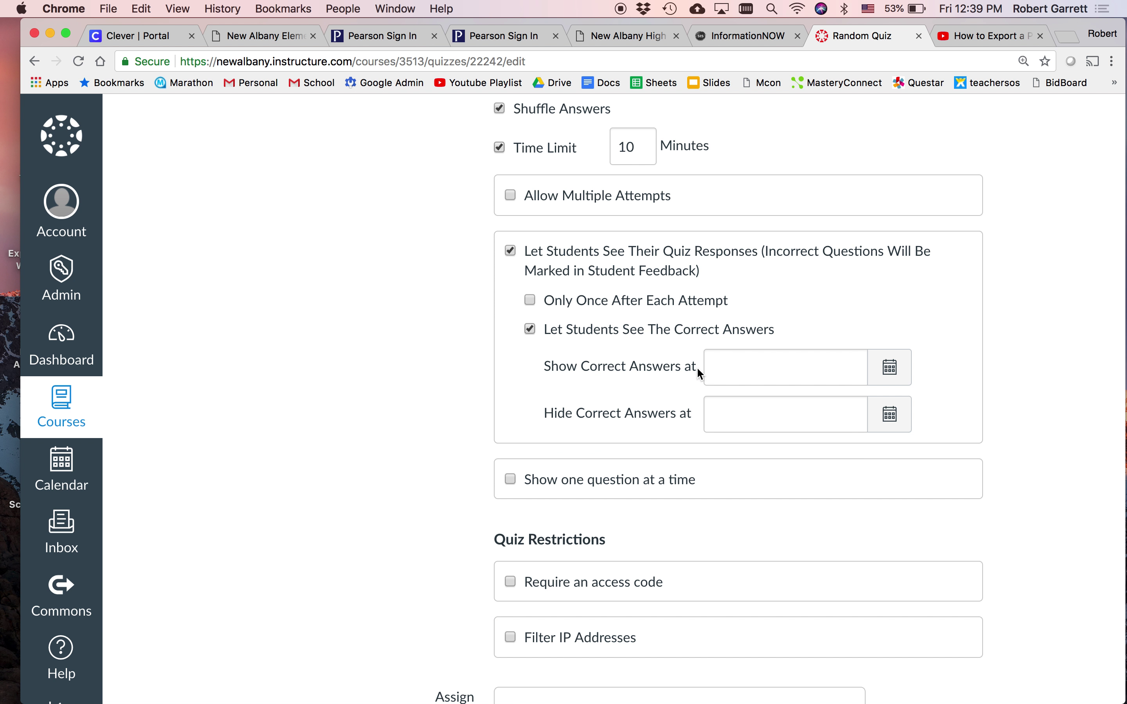
- Lock questions after they are answered
scroll(532, 424, up, 5)
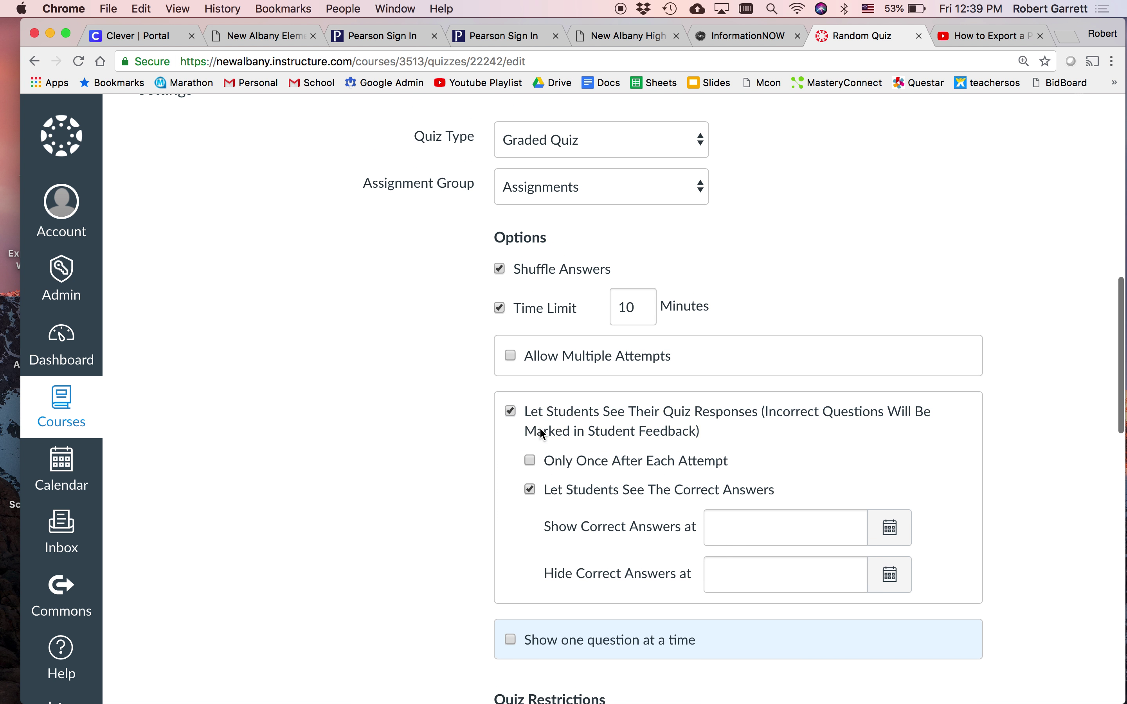
scroll(579, 403, down, 10)
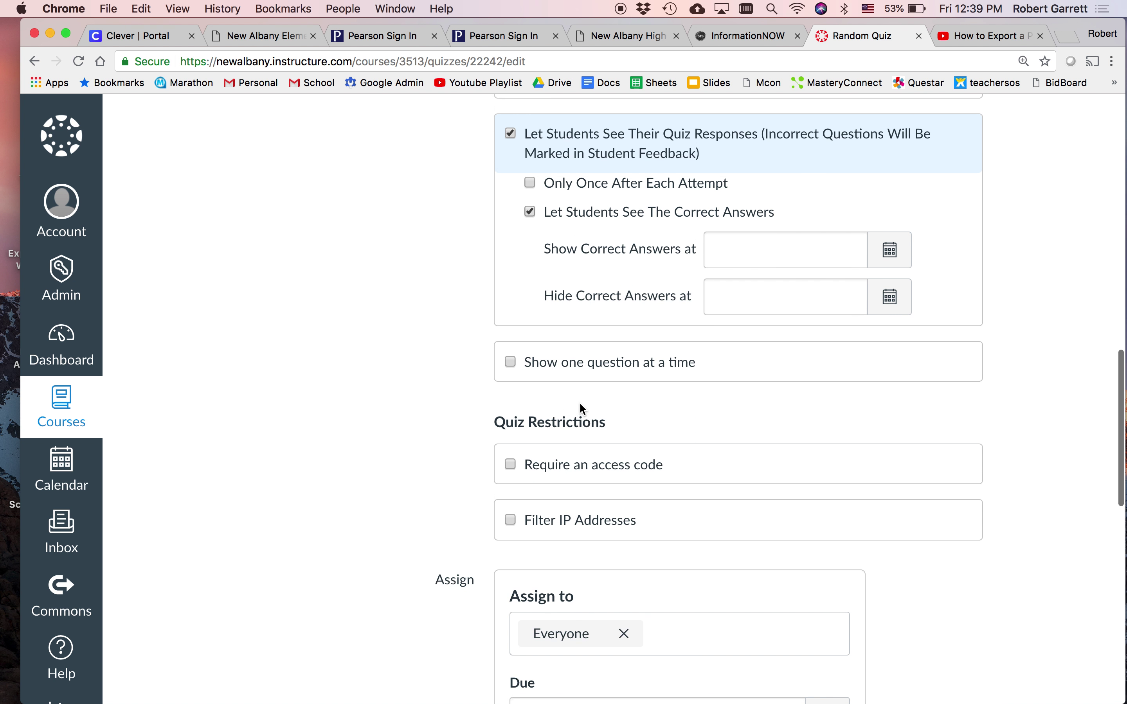
scroll(521, 327, up, 1)
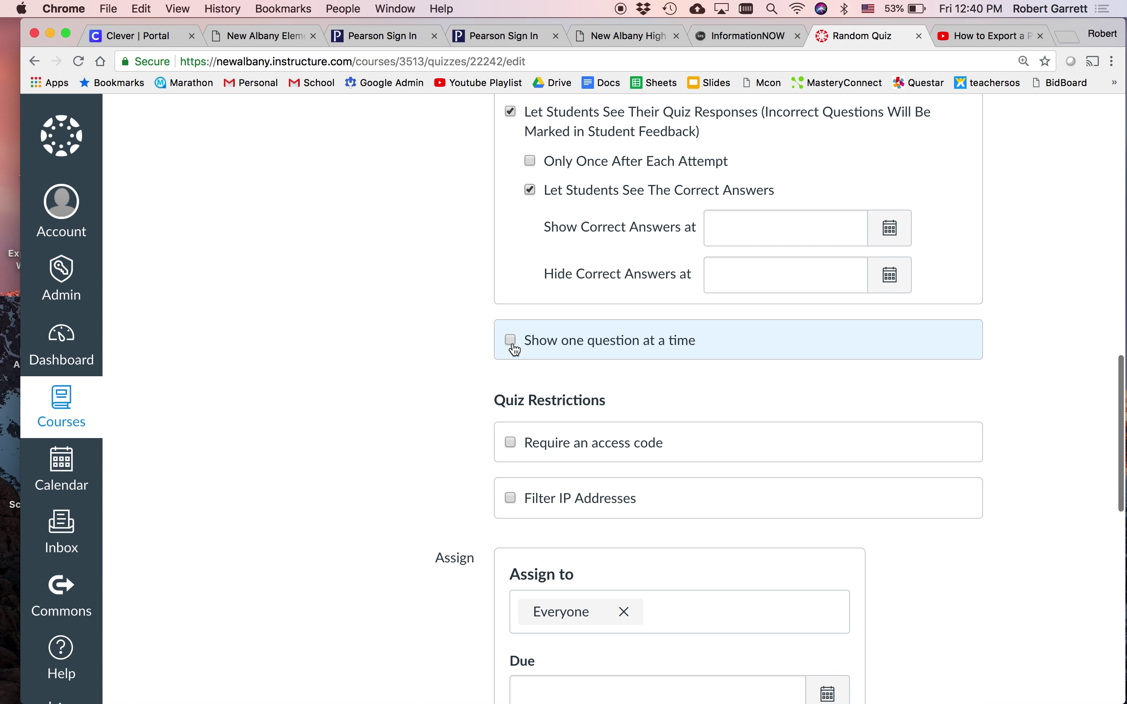
click(512, 346)
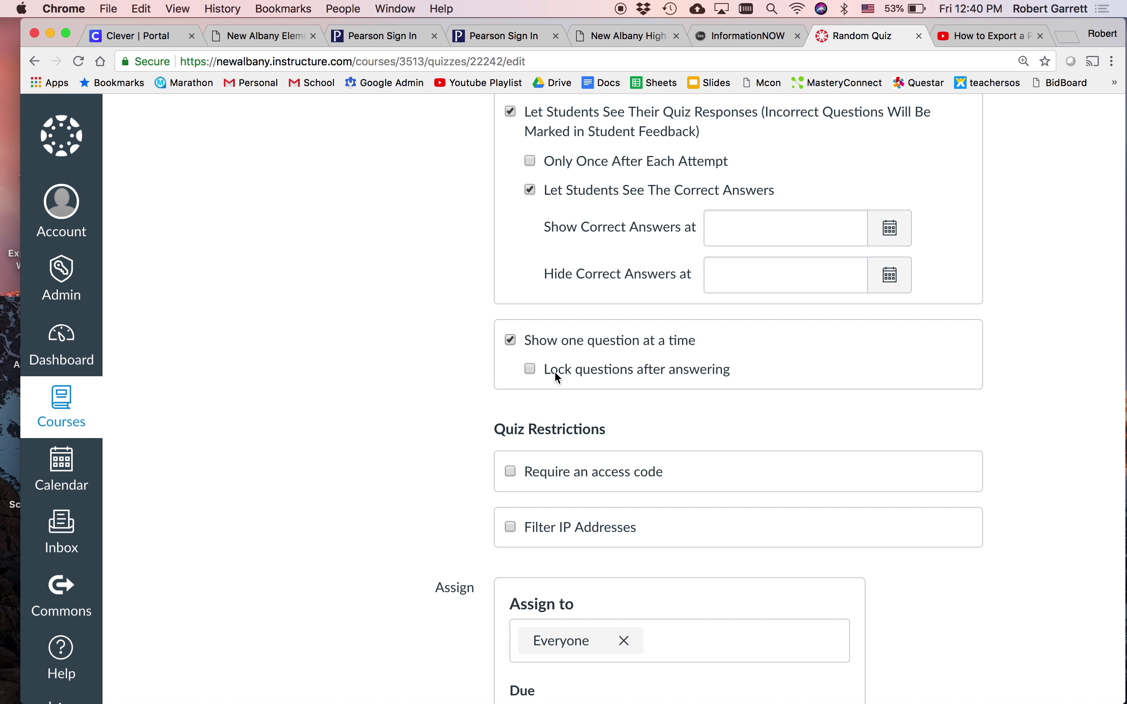
click(531, 369)
scroll(532, 375, down, 6)
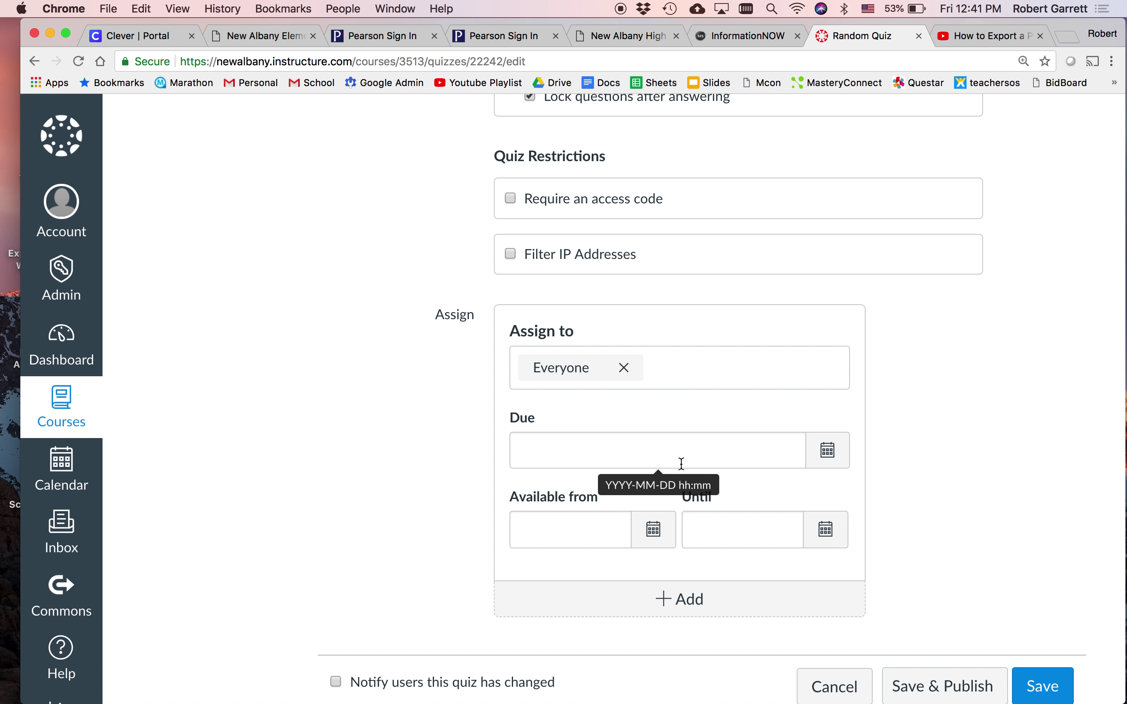
click(698, 529)
- Set the quiz's Available until date to Aug 24 8am
text(Aug 24 8am)
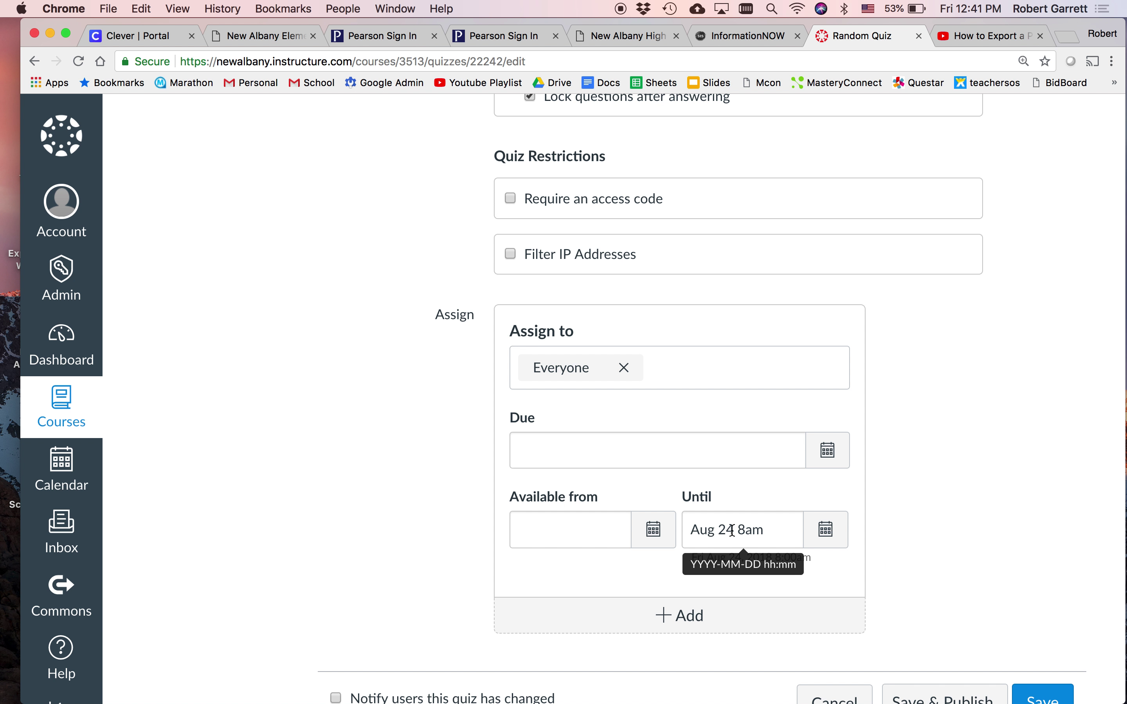
- Leave the access code off and enter the question text 'Is Mr. Vogel nice?'
scroll(732, 530, up, 5)
click(511, 412)
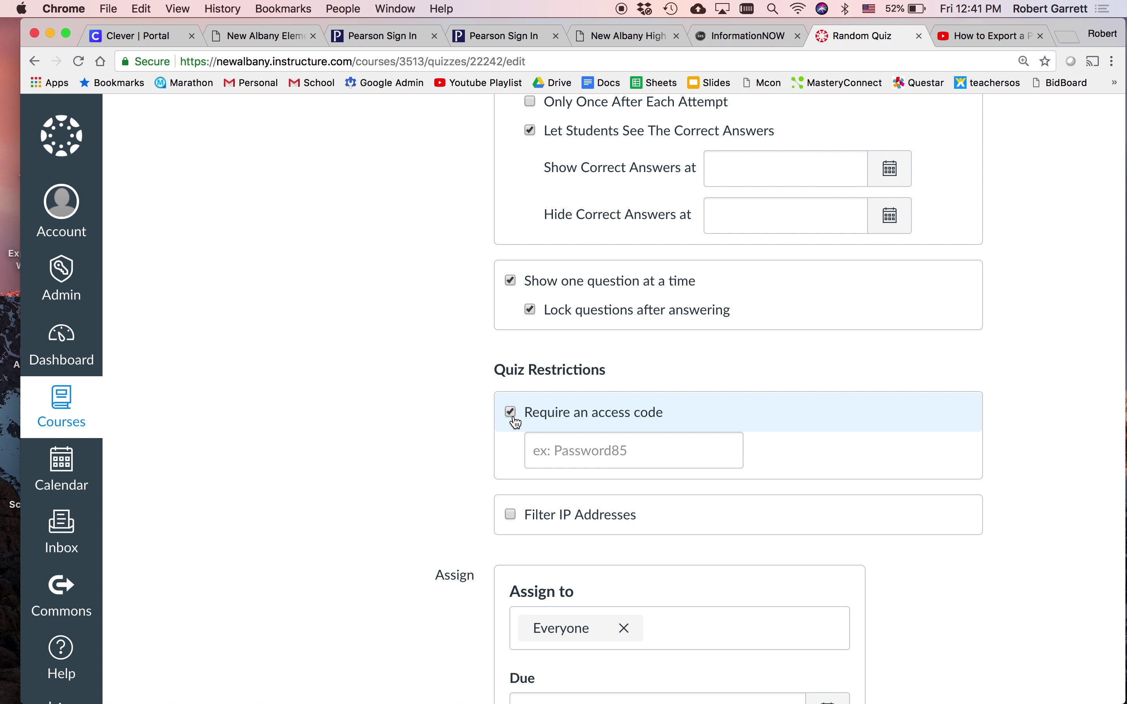
click(509, 413)
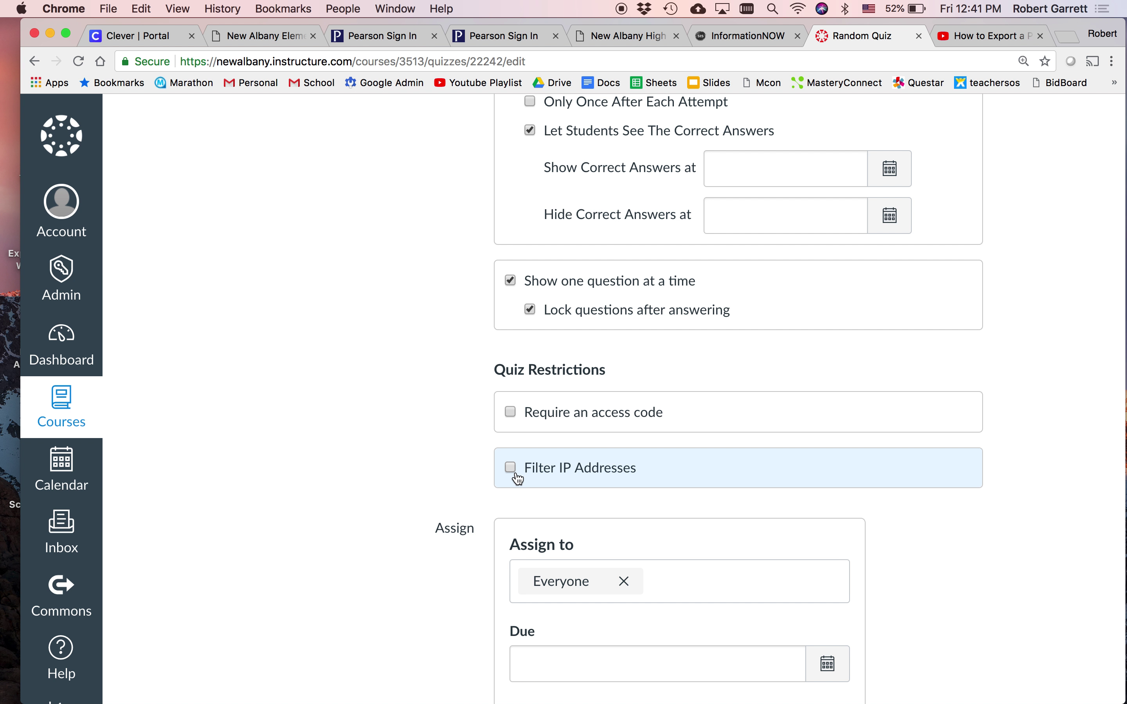
scroll(518, 479, down, 6)
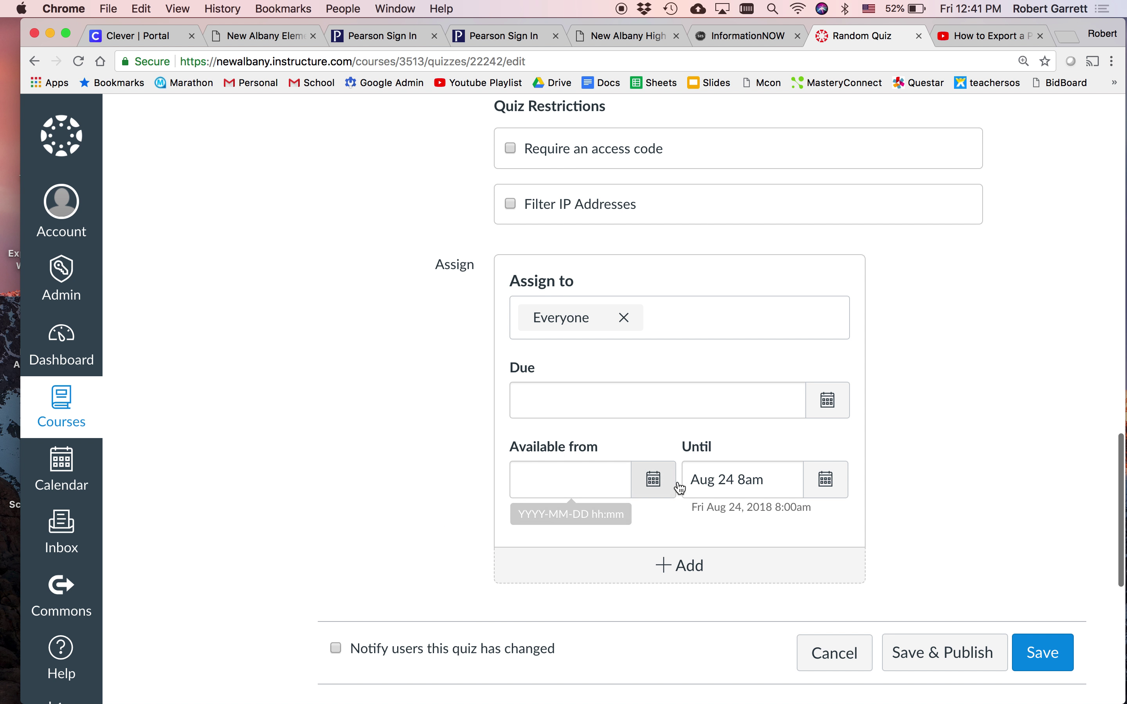
text(Is Mr. Vogel nice?)
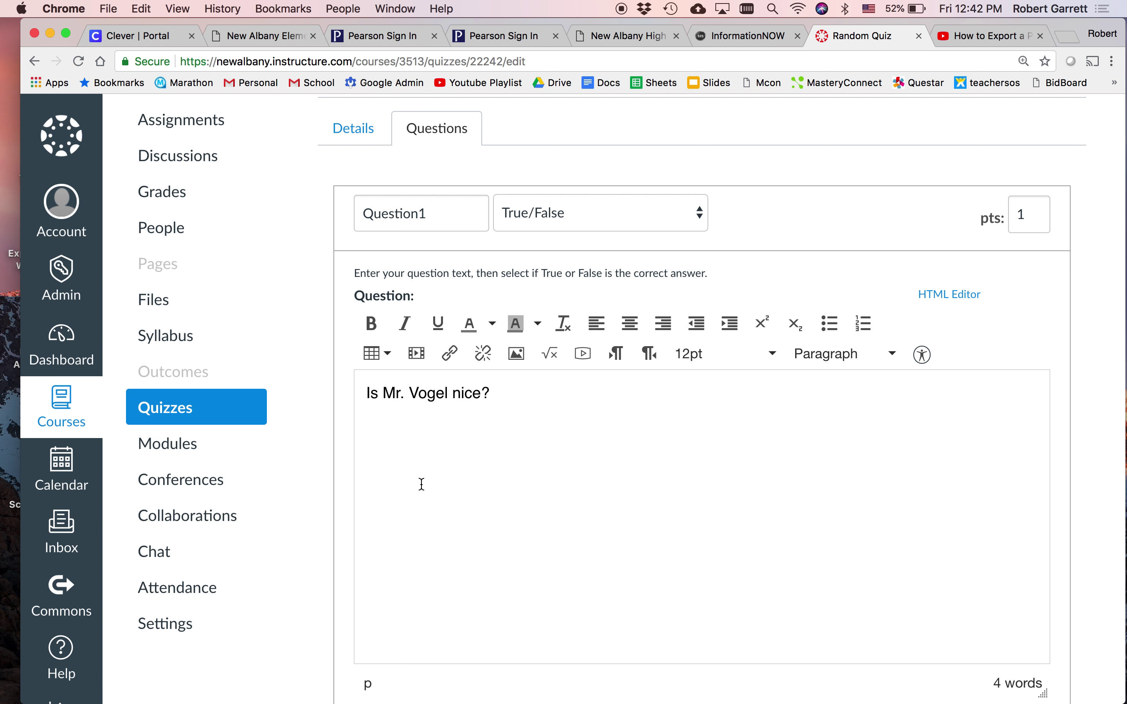
- Change the first question's type to Multiple Choice
click(549, 219)
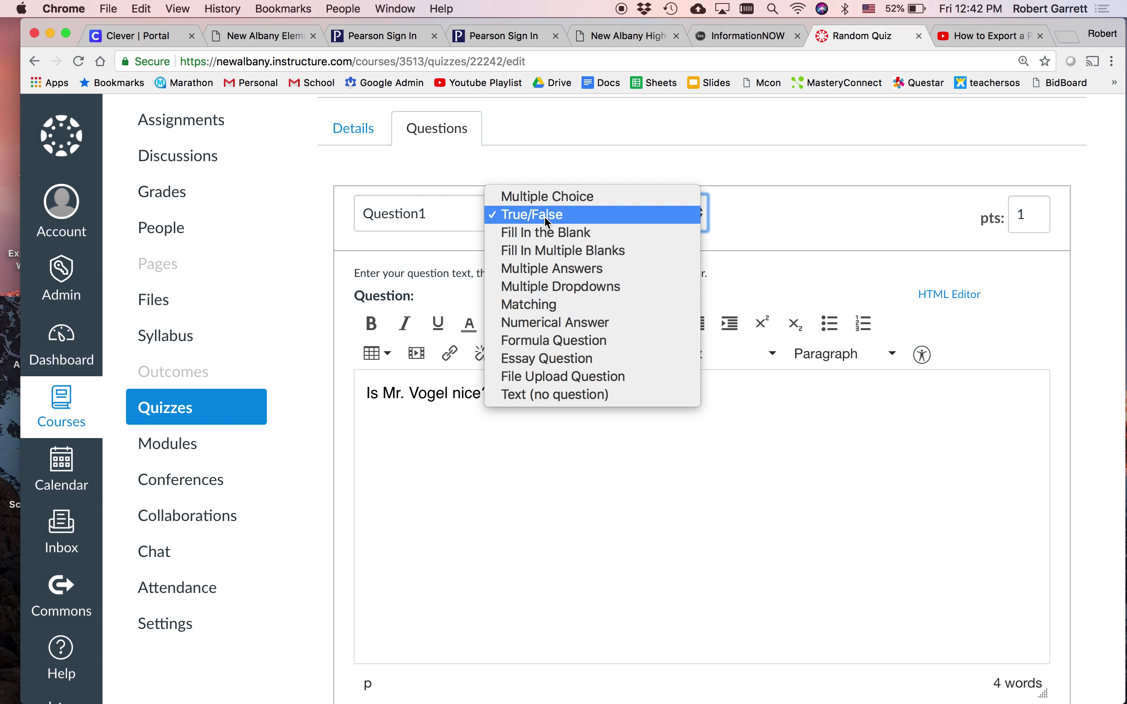
click(546, 196)
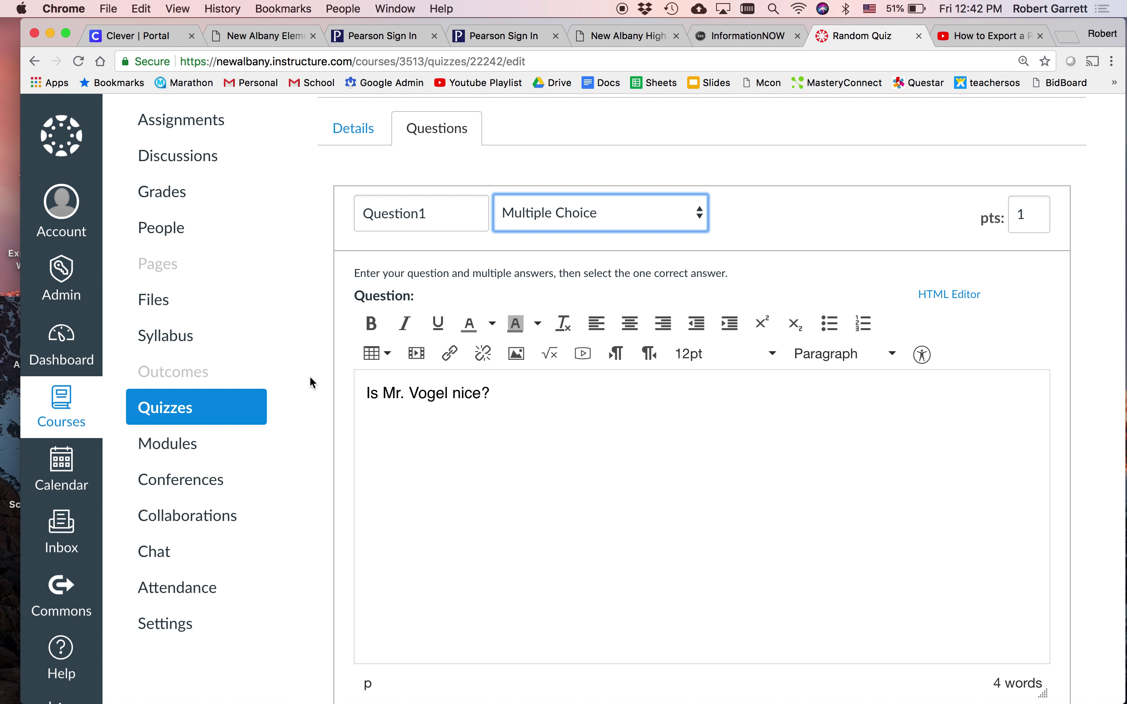
scroll(1088, 466, down, 10)
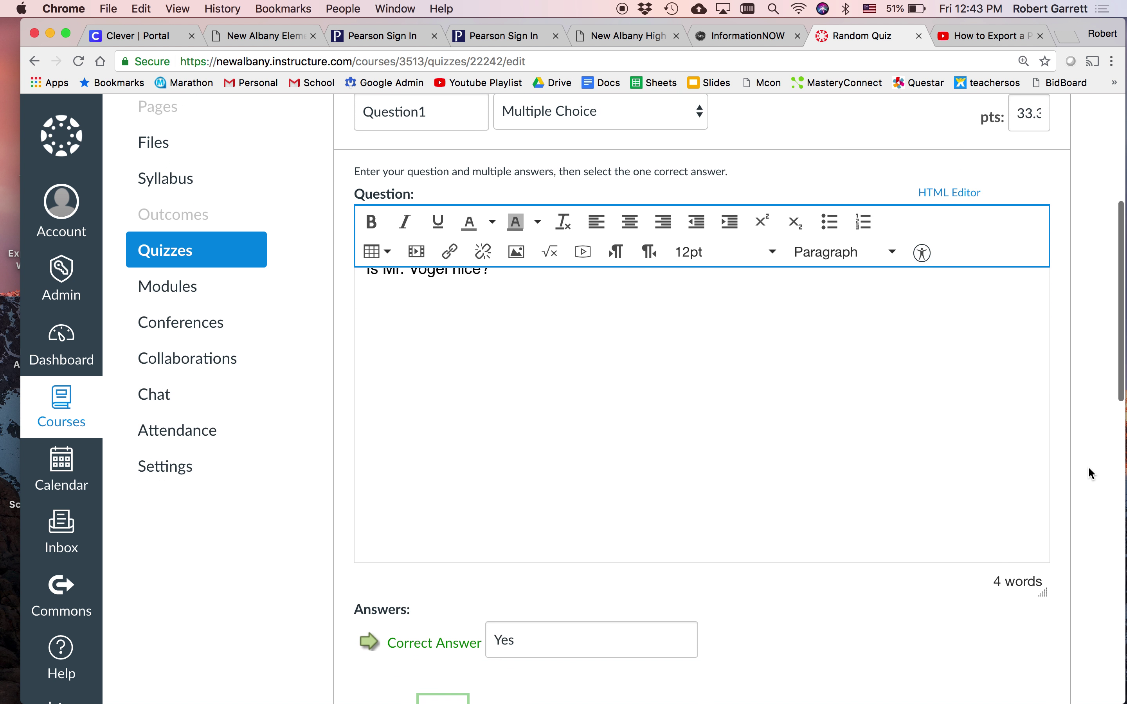
- Scroll down the quiz editor to the Update Question and Save buttons
scroll(1088, 468, down, 2)
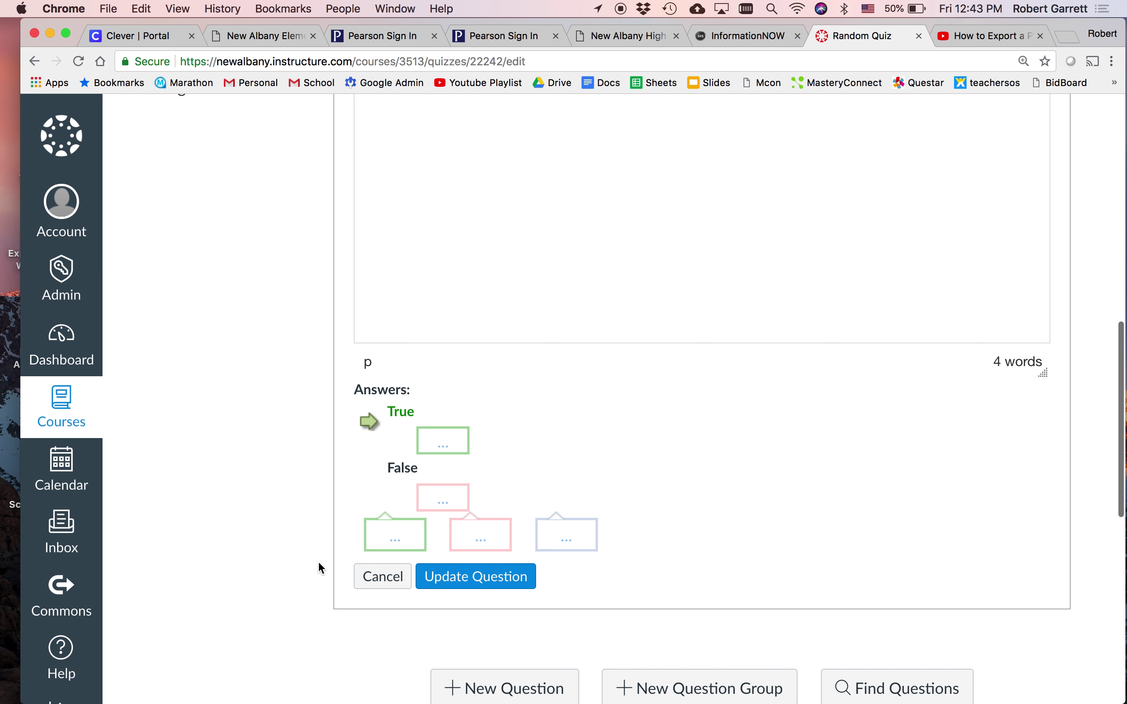
scroll(357, 468, down, 3)
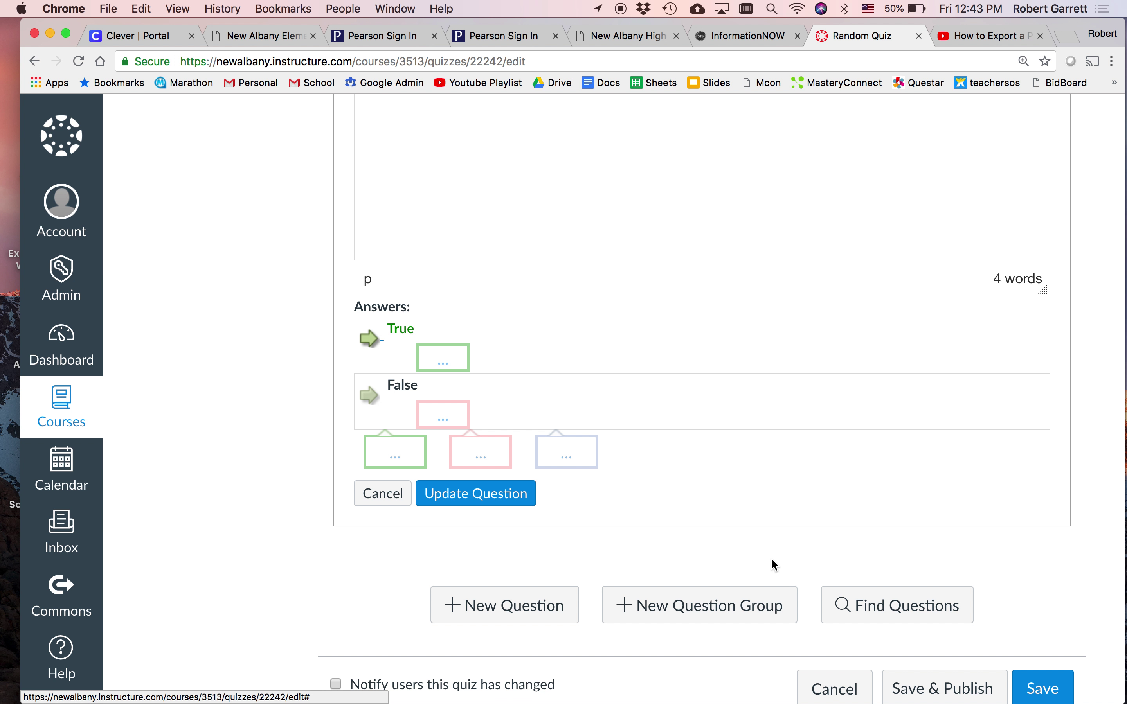
scroll(846, 488, down, 1)
scroll(847, 487, down, 3)
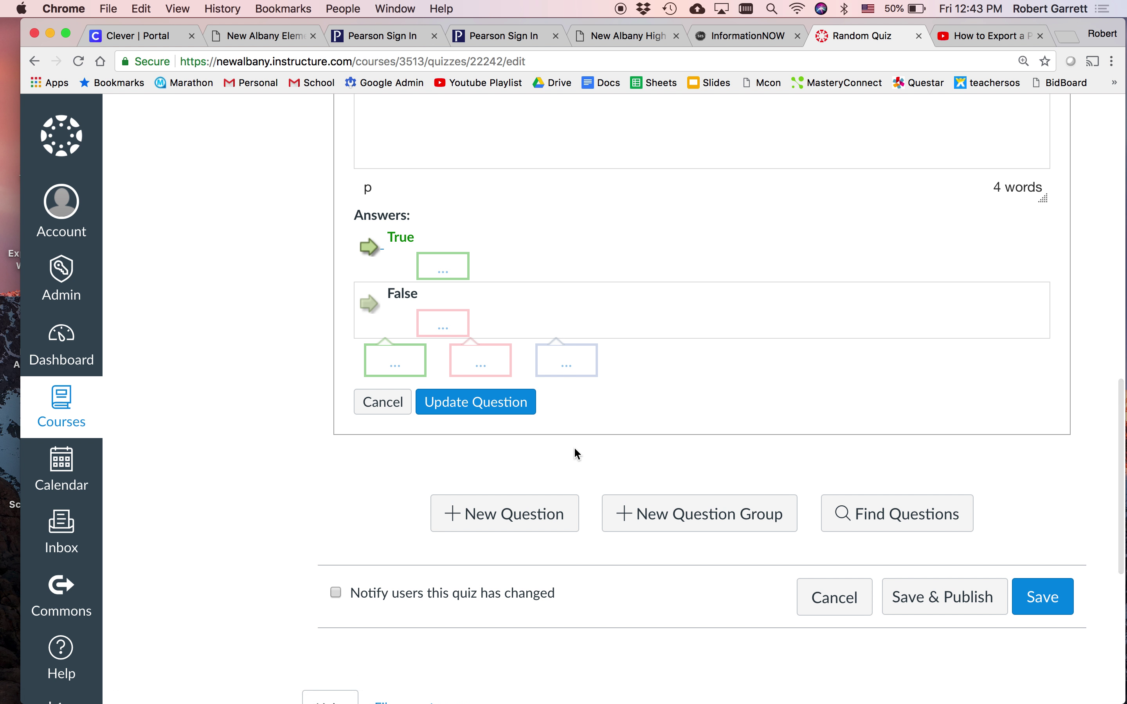
click(1042, 597)
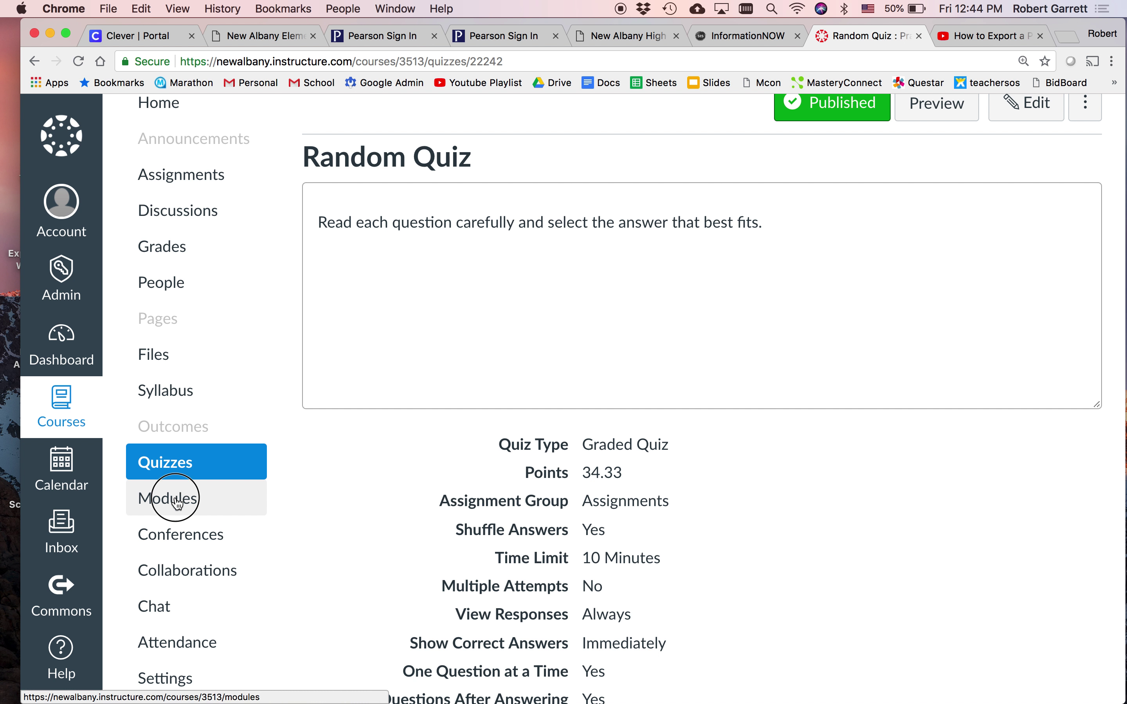
- Go to the Practice course's Modules page
click(177, 500)
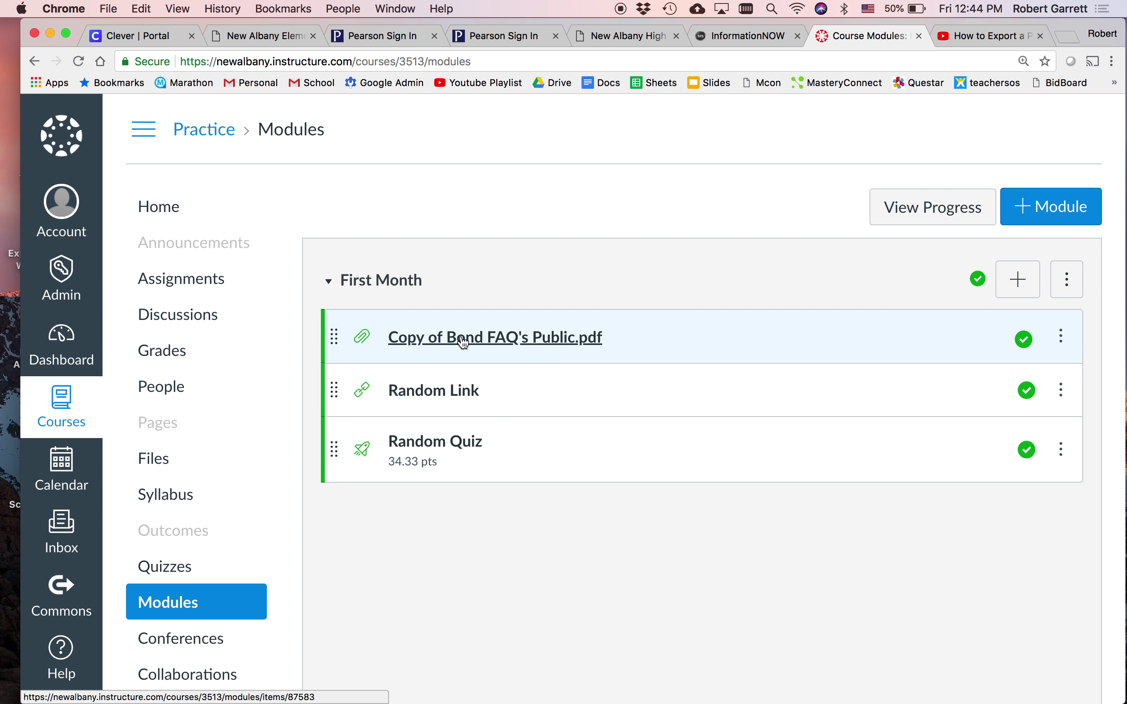
click(435, 441)
click(936, 207)
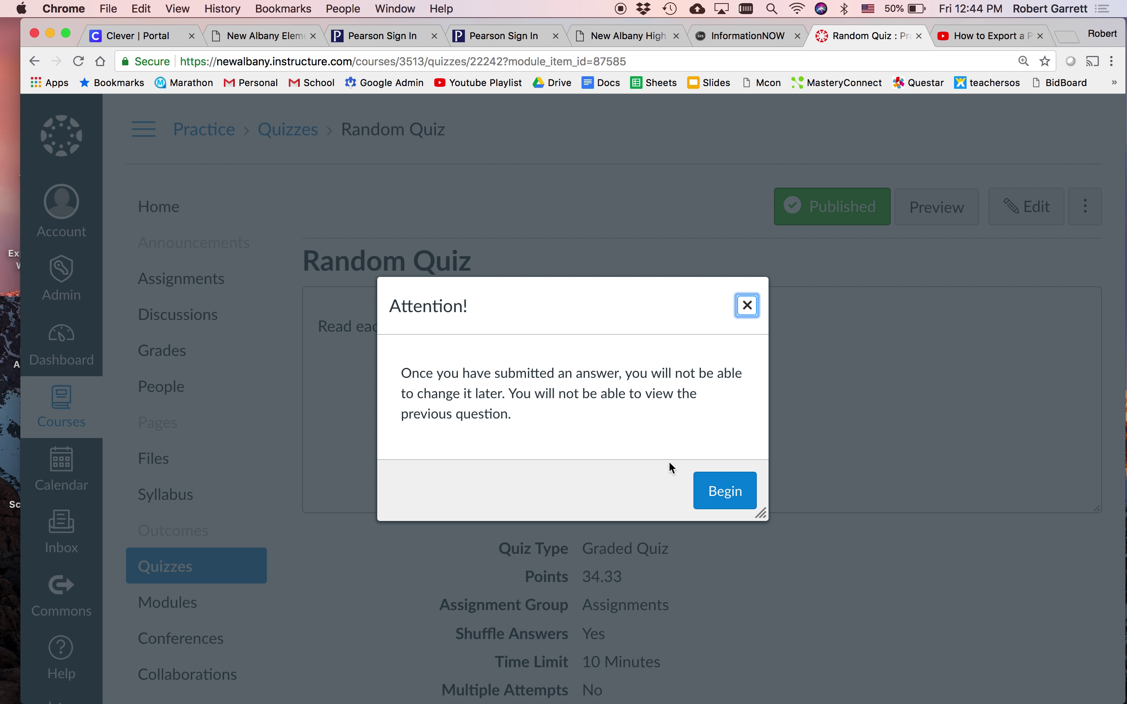
- Begin the Random Quiz preview and work down through its questions
click(711, 491)
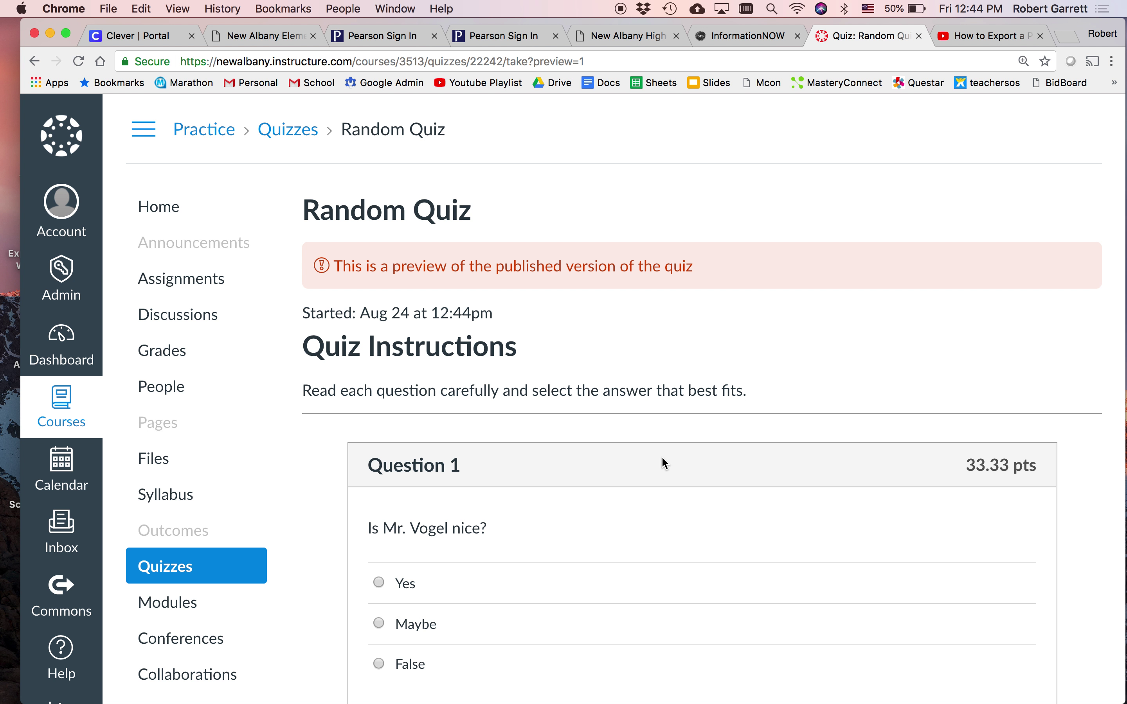
scroll(661, 460, down, 2)
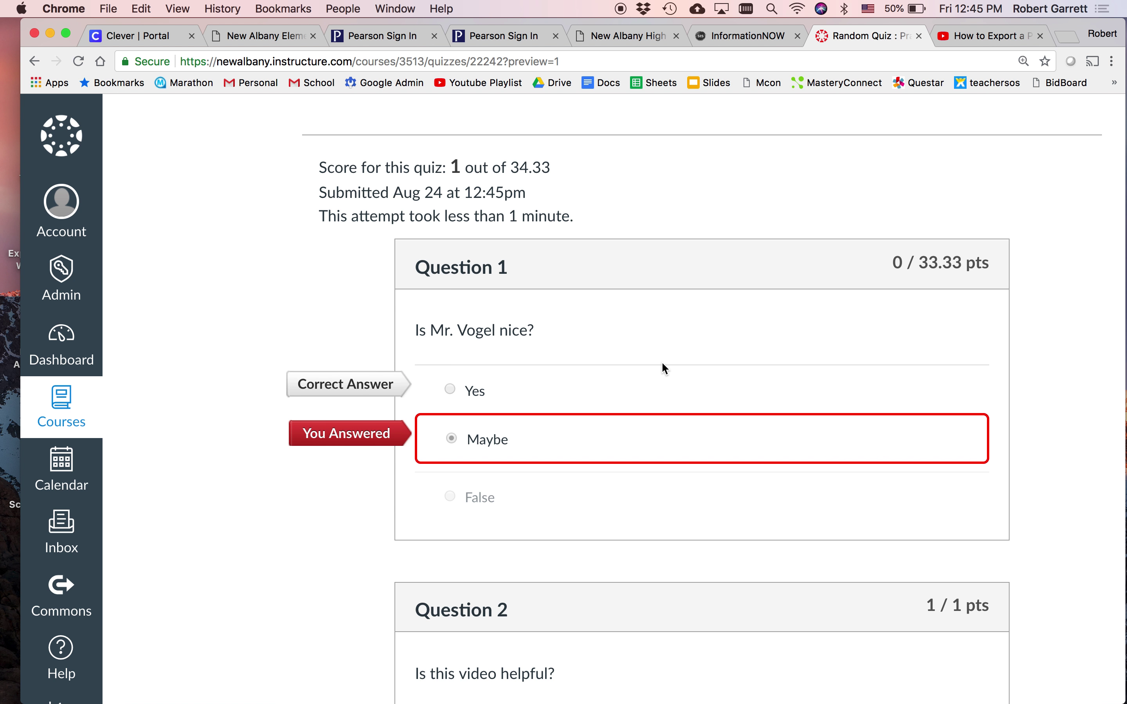
scroll(661, 367, down, 2)
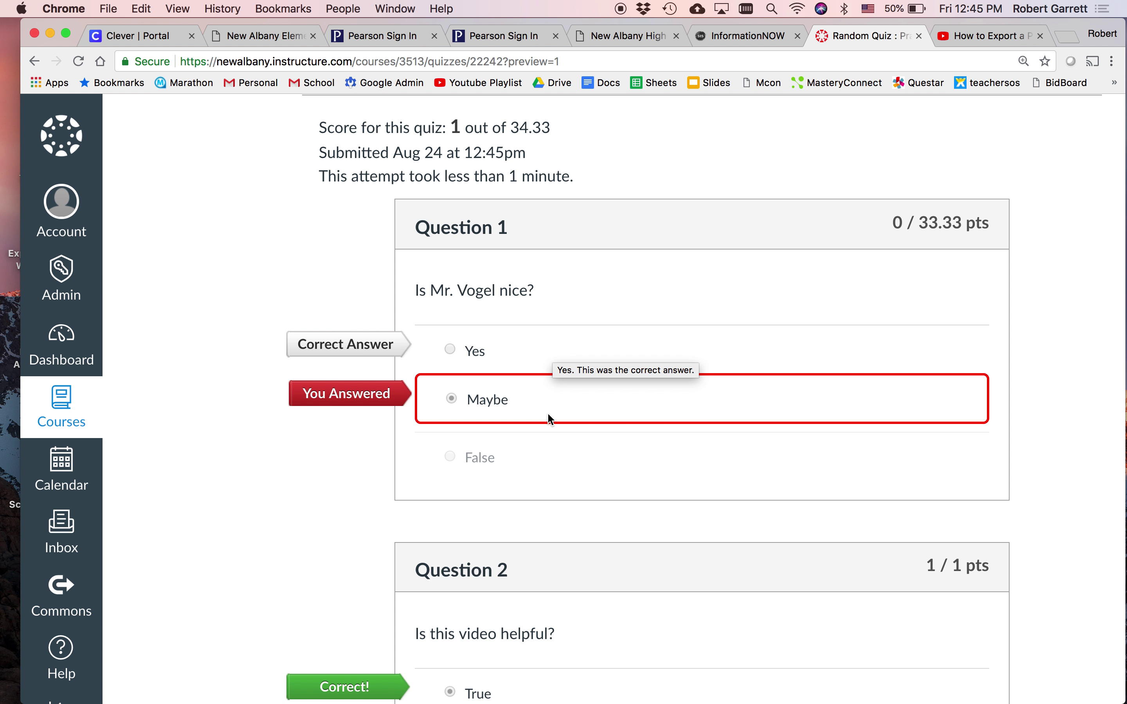
- Scroll down through the graded preview answers and back up to the top
scroll(611, 461, down, 2)
scroll(611, 463, down, 2)
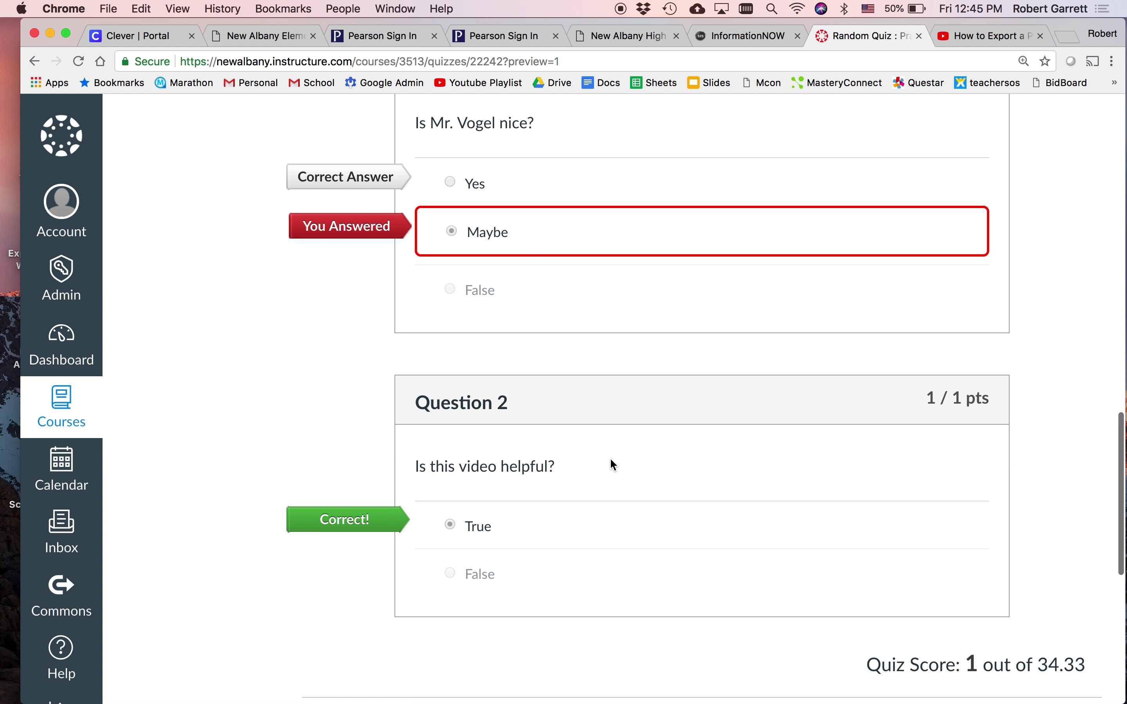
scroll(612, 464, down, 3)
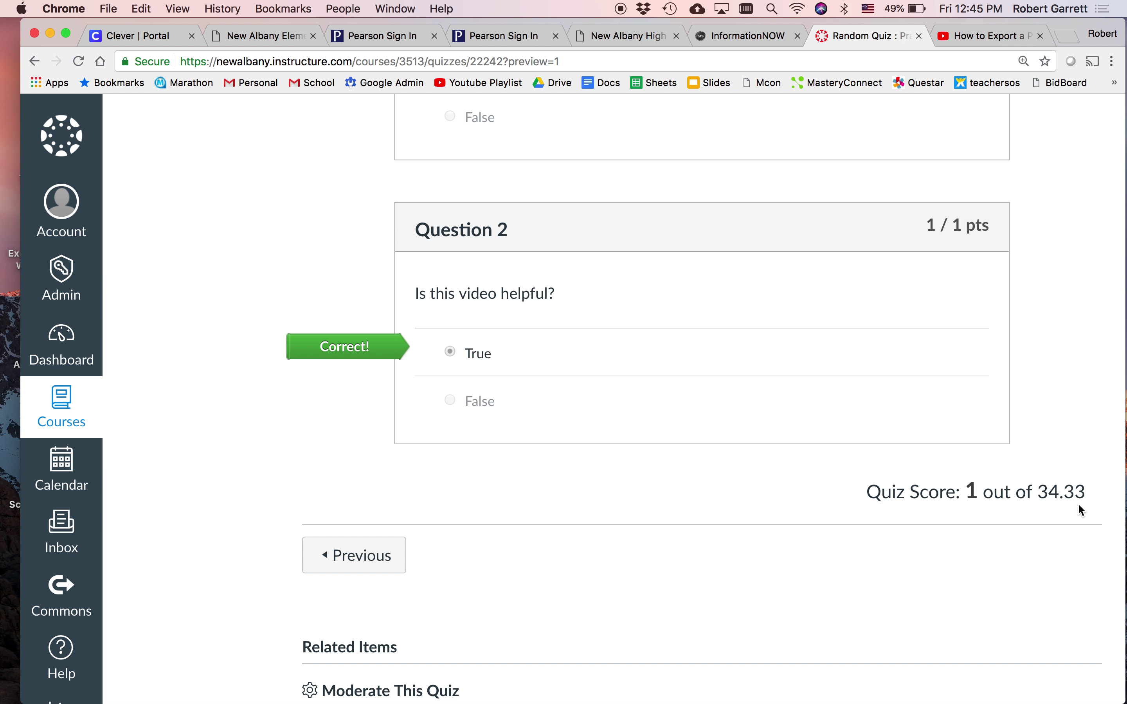
scroll(1036, 450, up, 2)
scroll(1036, 450, up, 1)
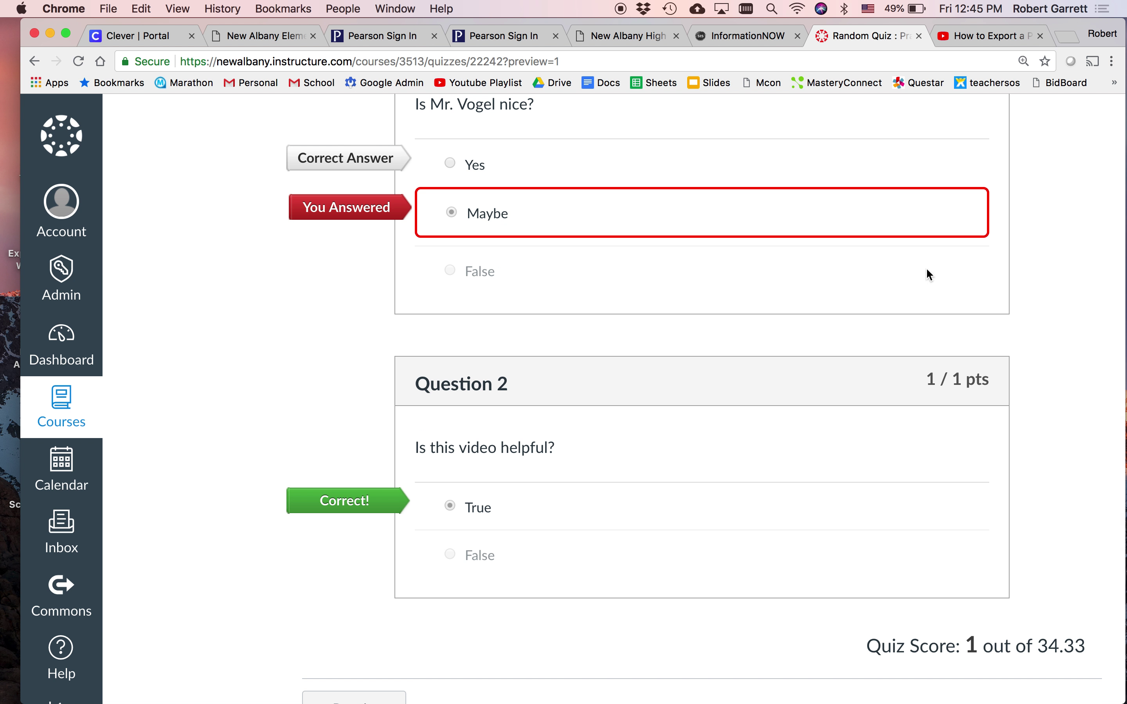
scroll(910, 314, up, 3)
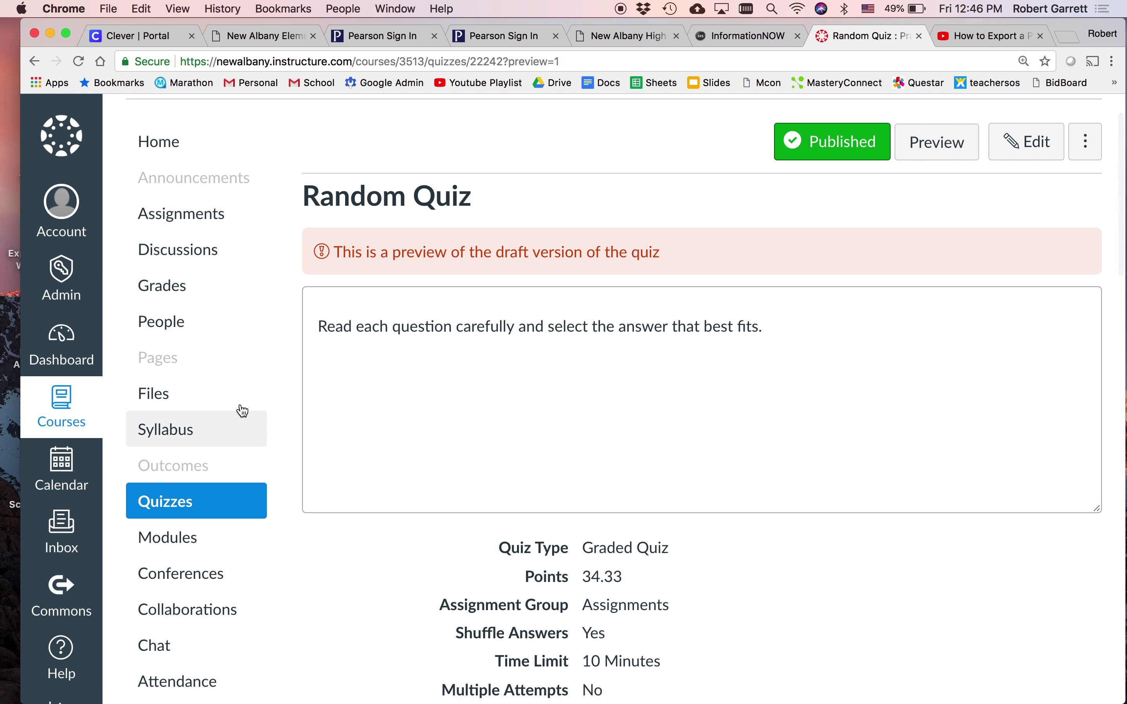
- Scroll down to the submission details showing a kept score of 1 out of 34.33
scroll(465, 382, down, 5)
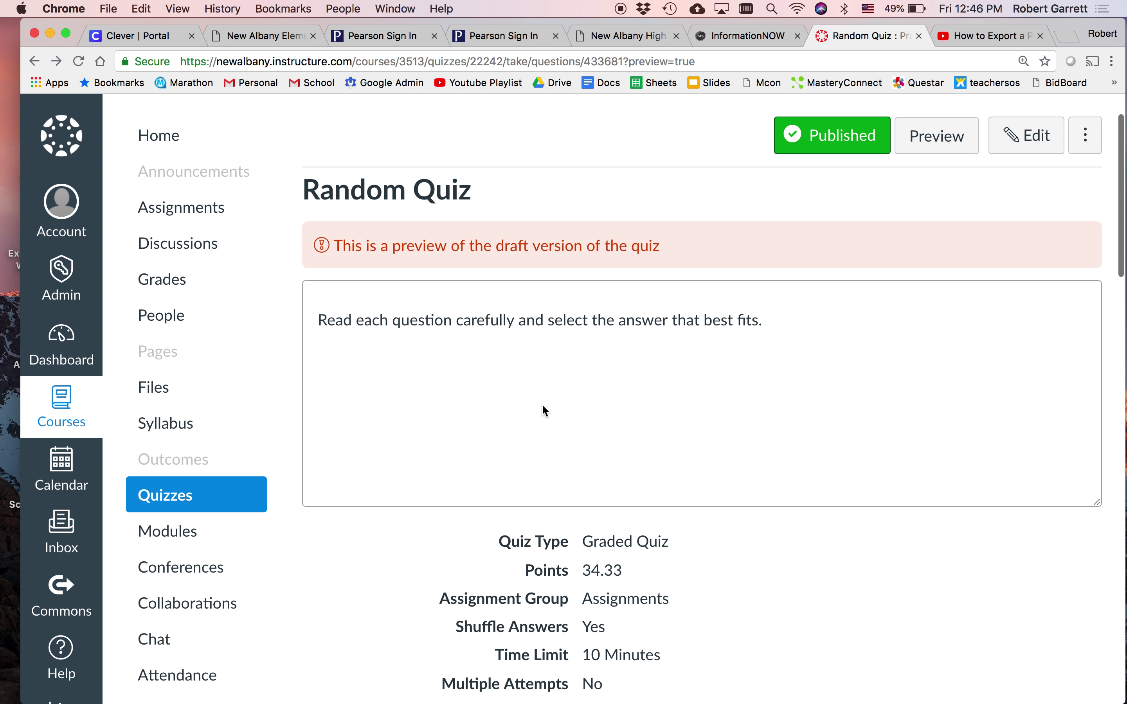
scroll(542, 403, down, 20)
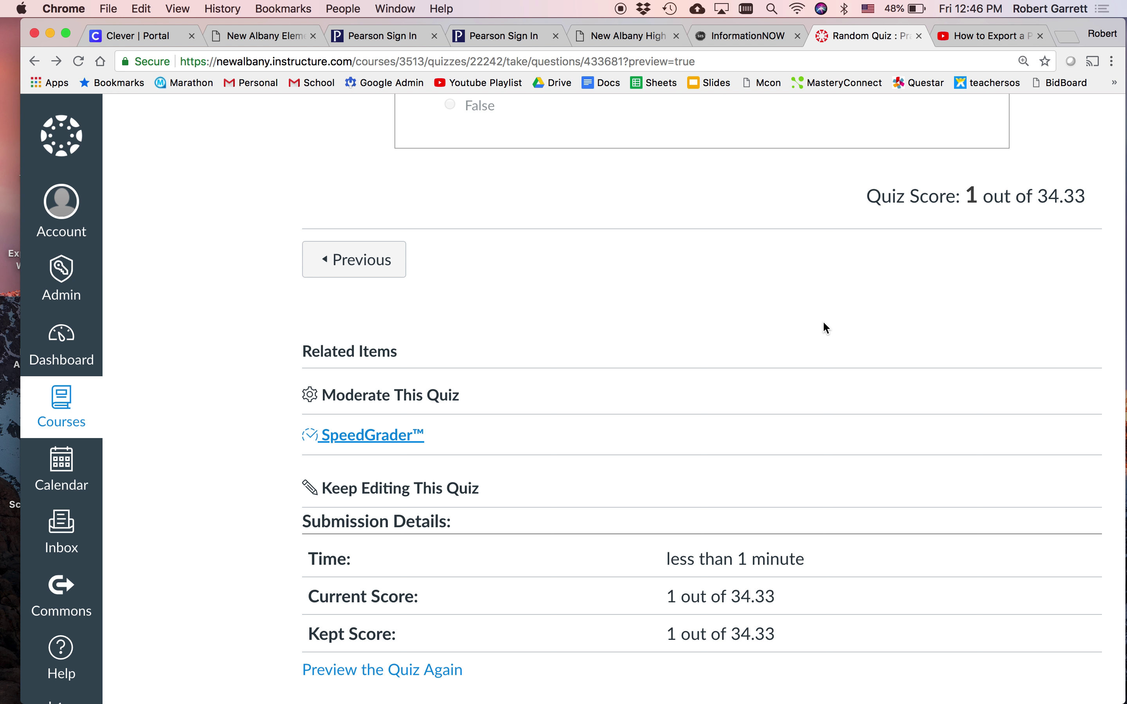
click(516, 396)
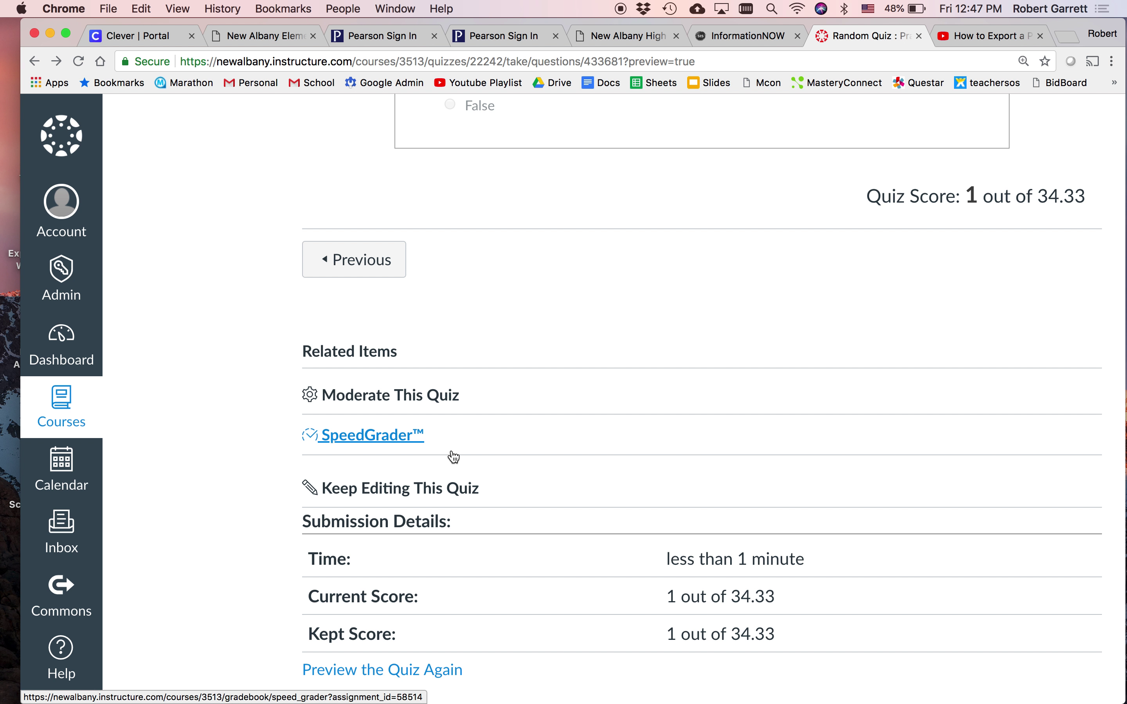
- Scroll up through the quiz preview's submission details, scored 1 out of 34.33
scroll(559, 466, up, 1)
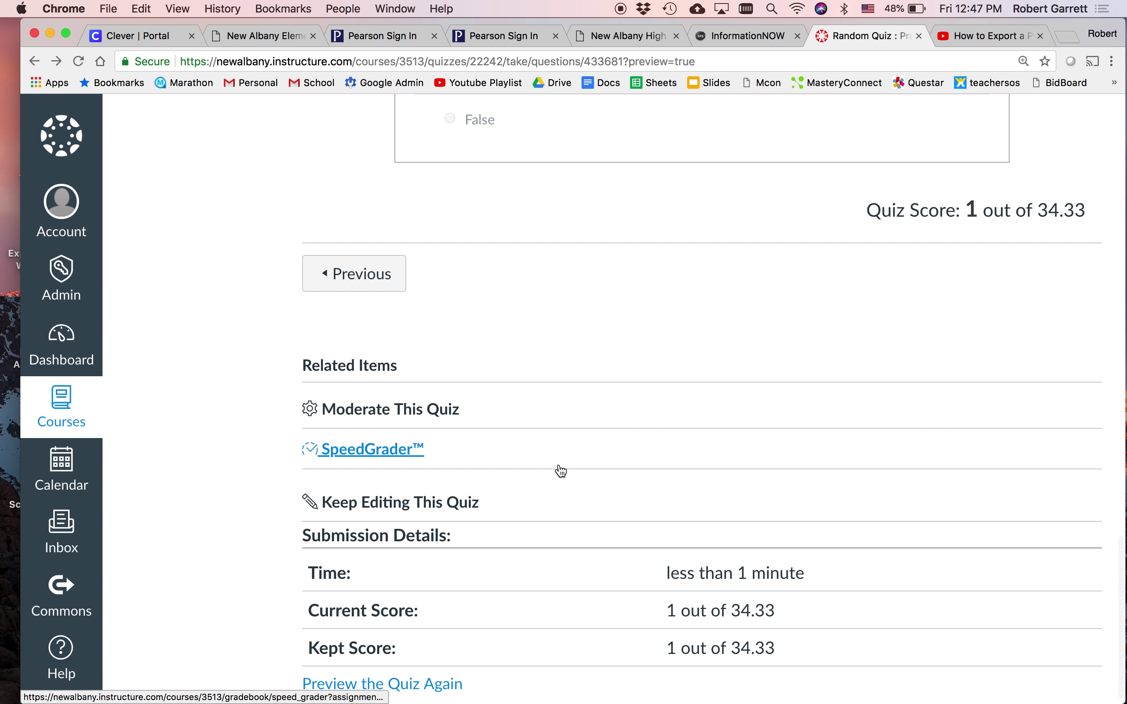
click(62, 345)
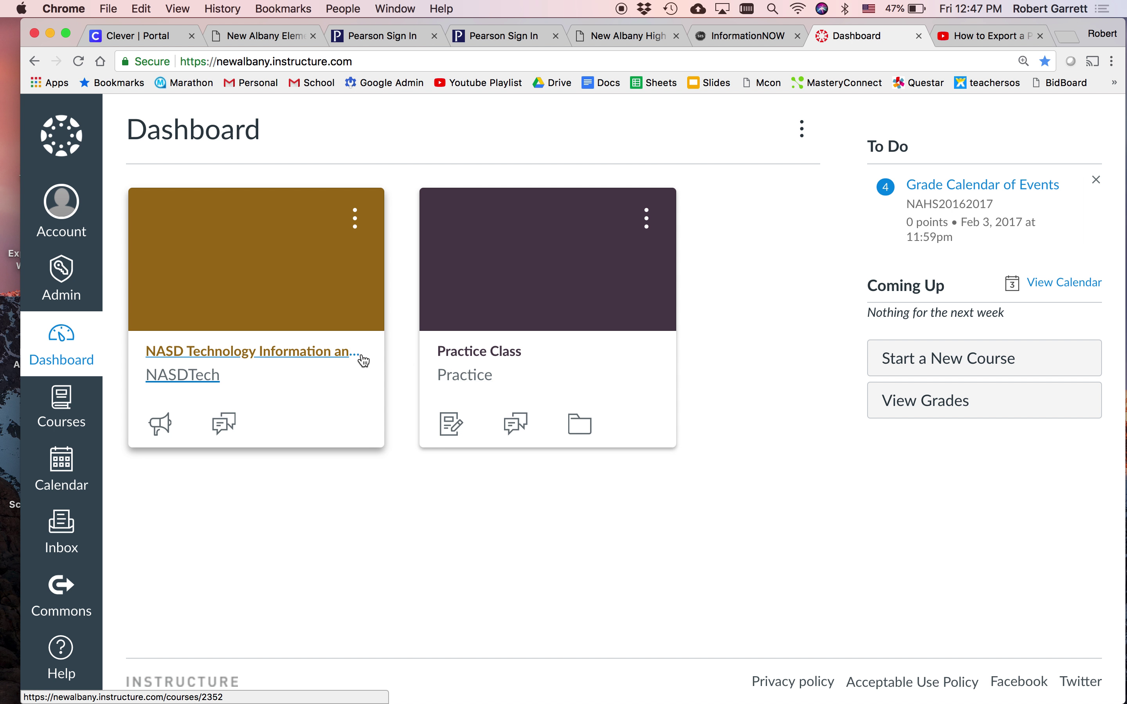
- Open the NASD Technology Information course and scroll through its modules list
click(240, 356)
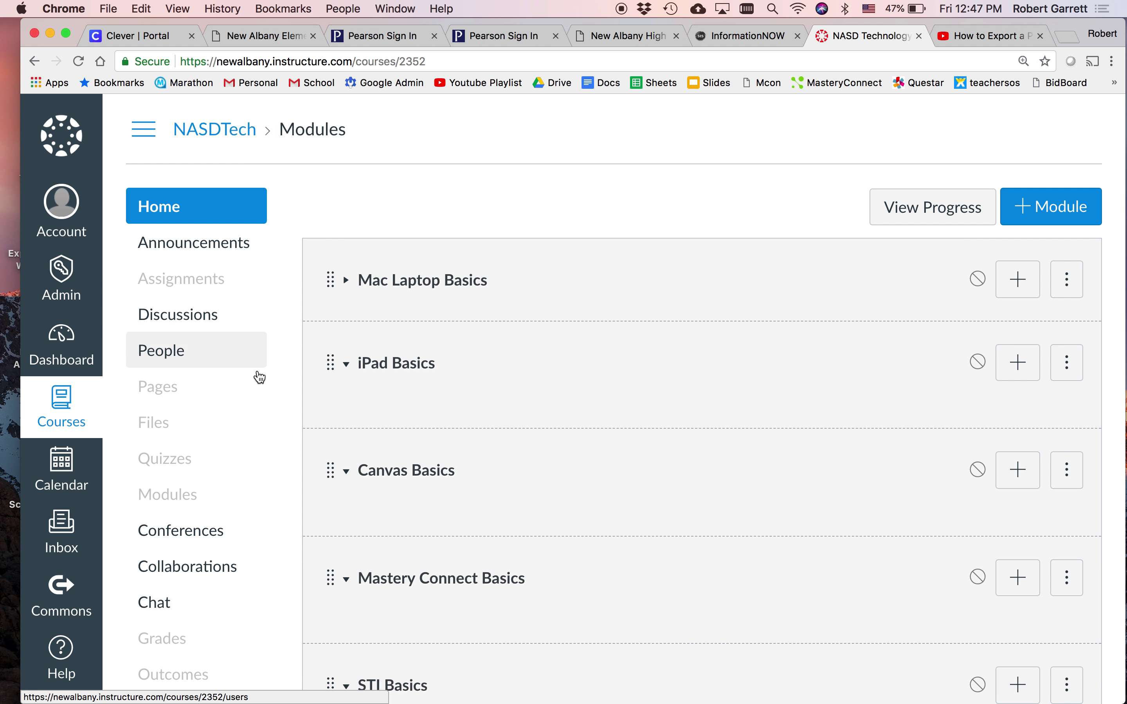
scroll(252, 391, down, 5)
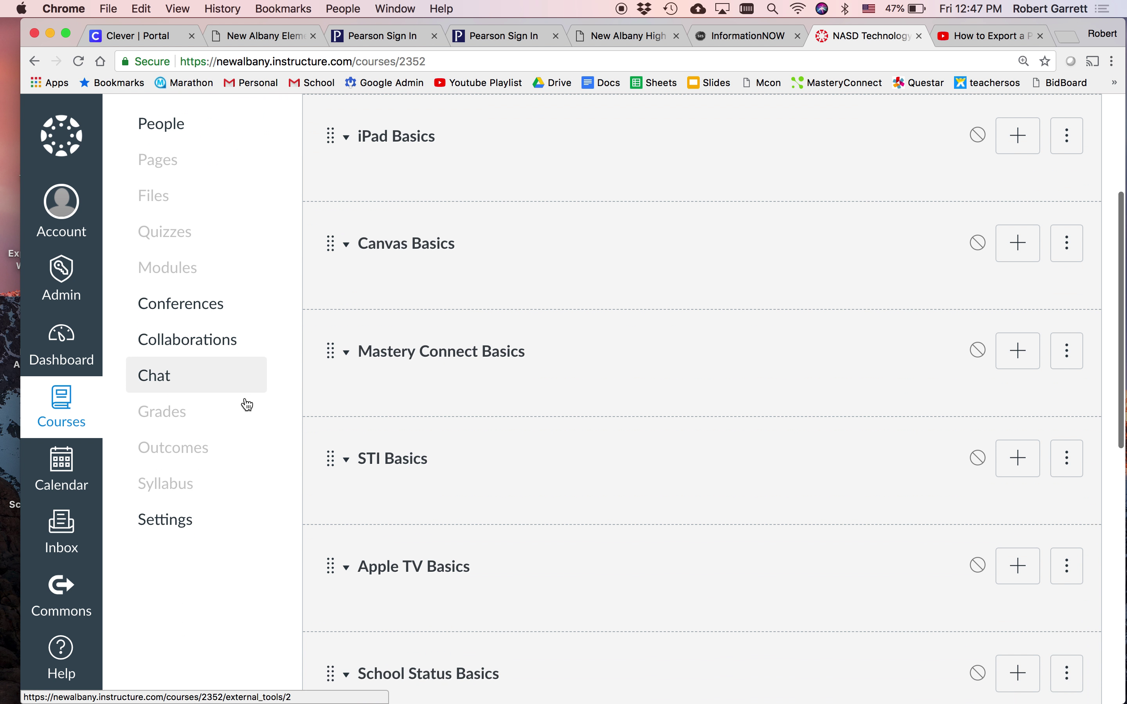
- Open NASDTech's course Settings and scroll down to Import Course Content
click(177, 524)
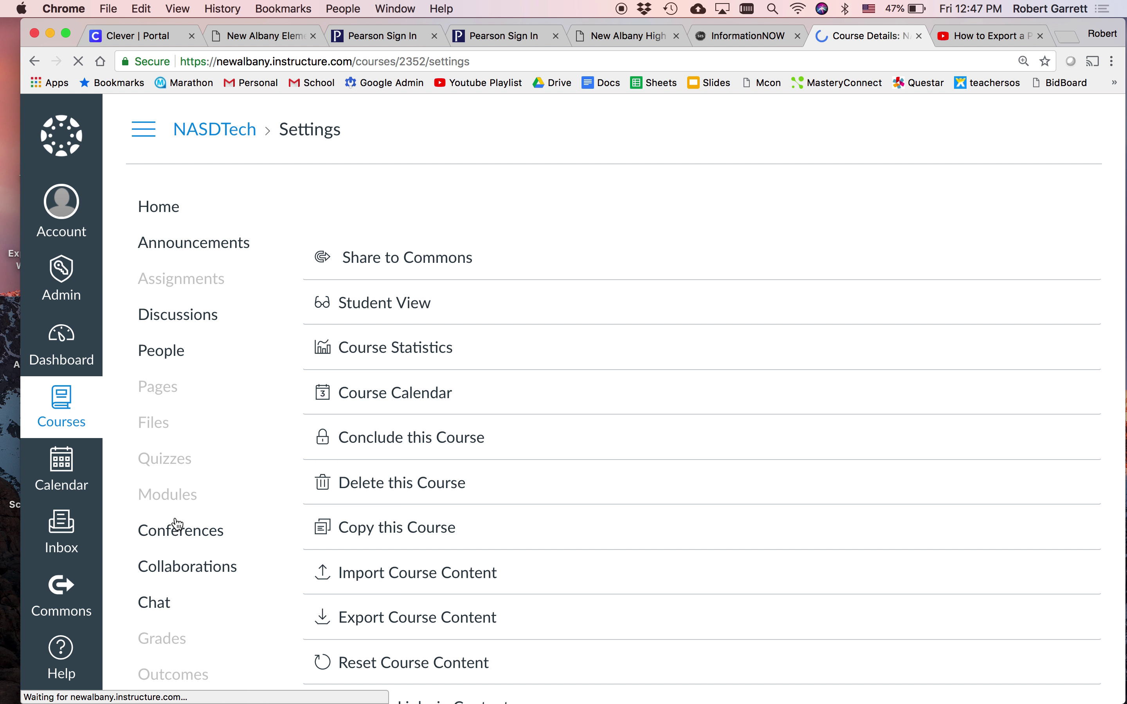
scroll(787, 411, down, 15)
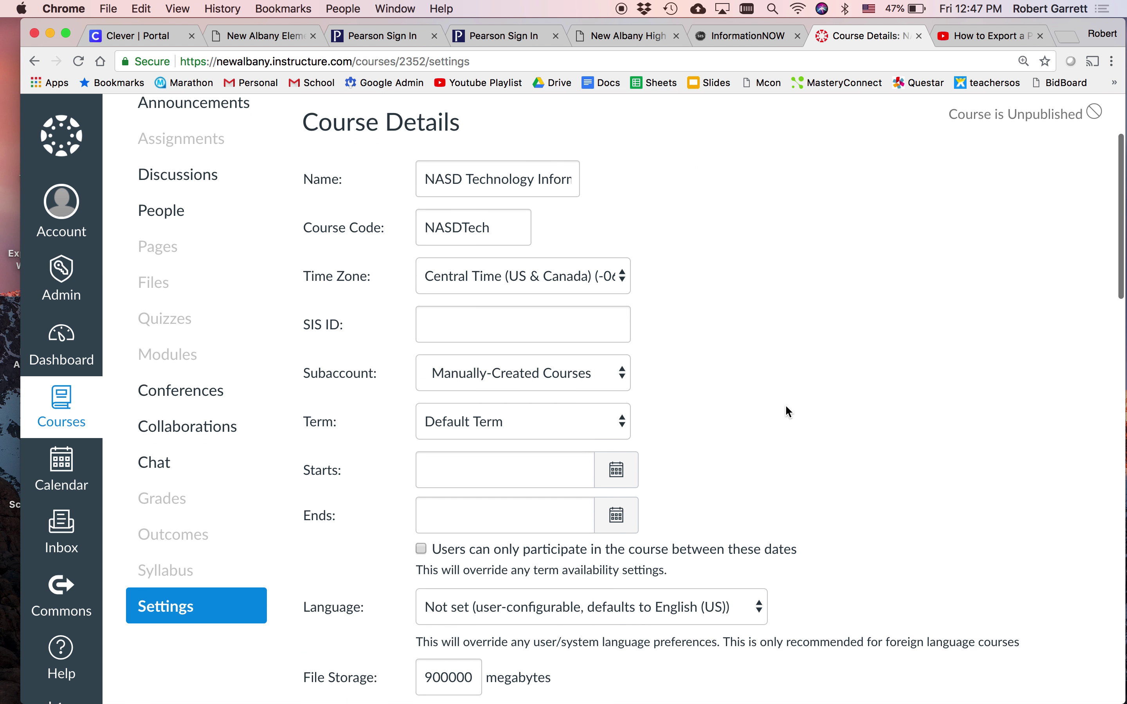
scroll(785, 408, down, 10)
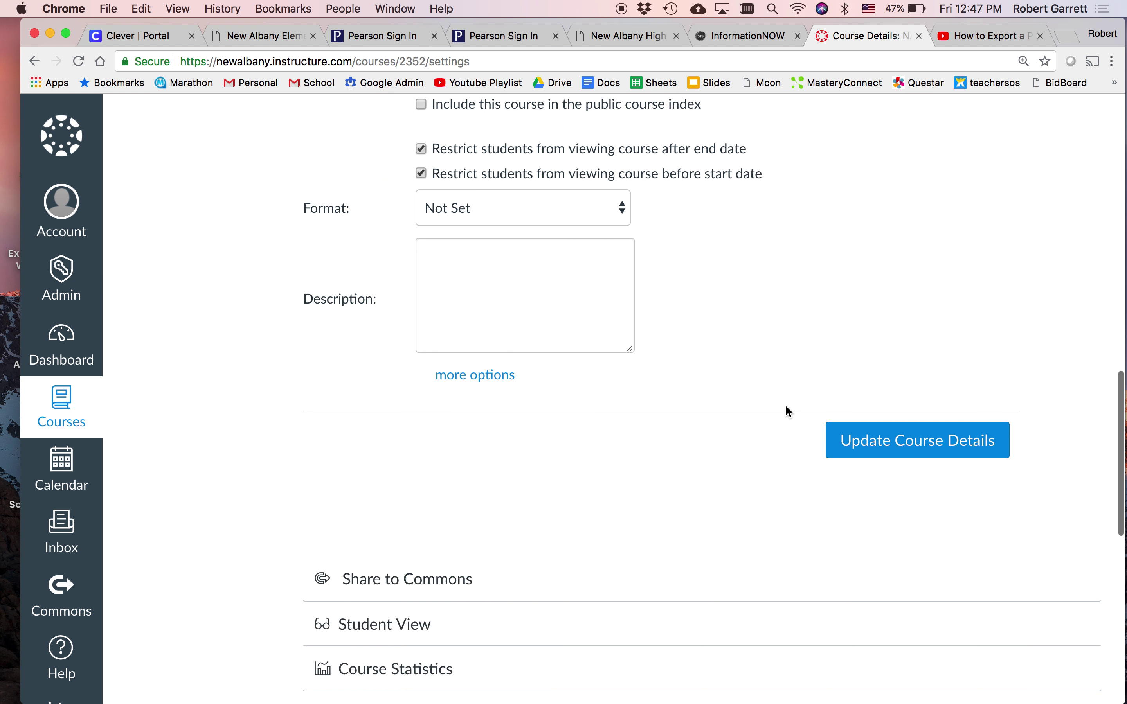
scroll(786, 411, down, 3)
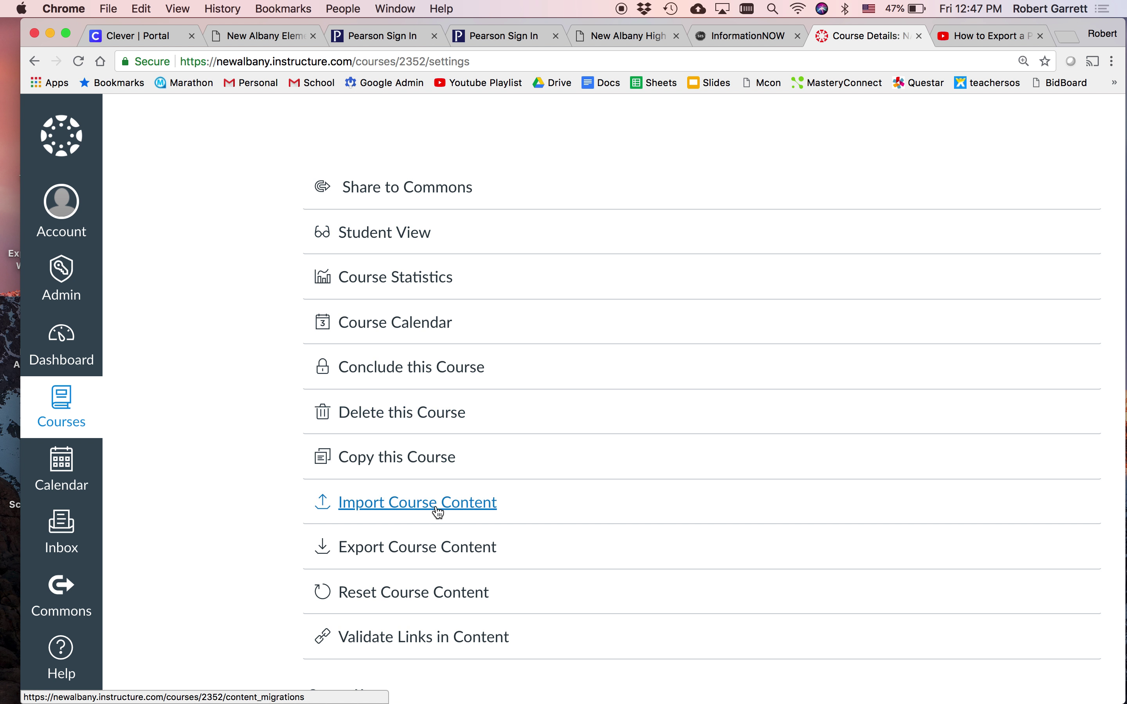
- Start a 'Copy a Canvas Course' import with 'Select specific content' chosen
click(422, 515)
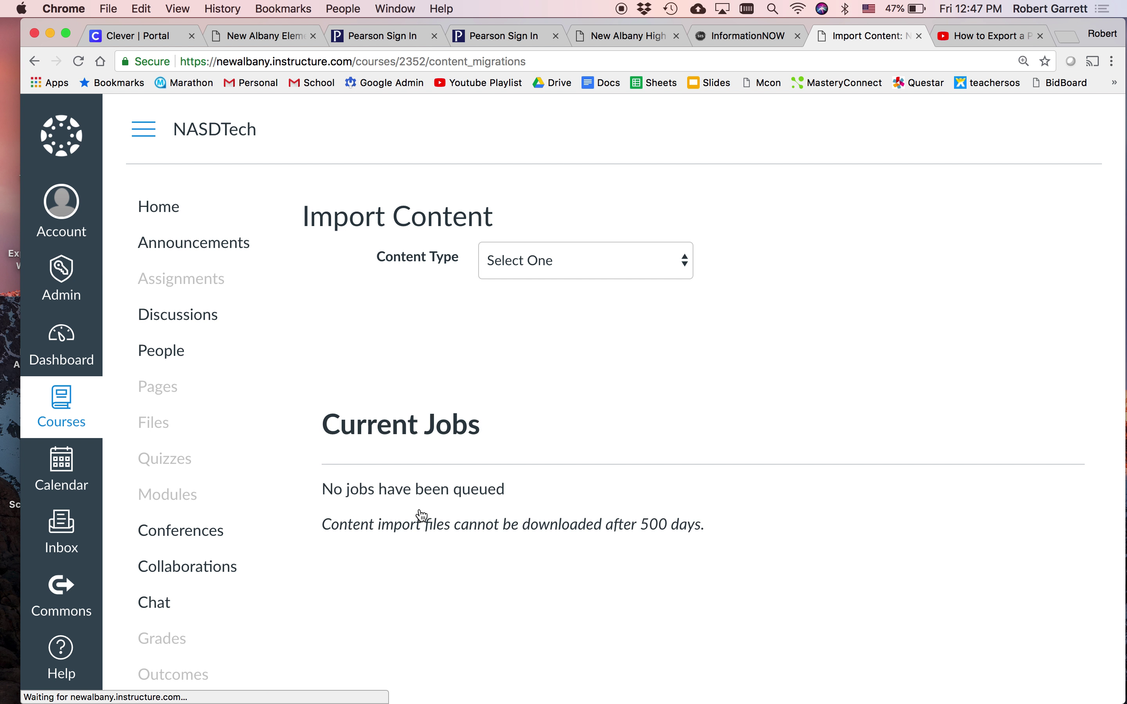
click(596, 259)
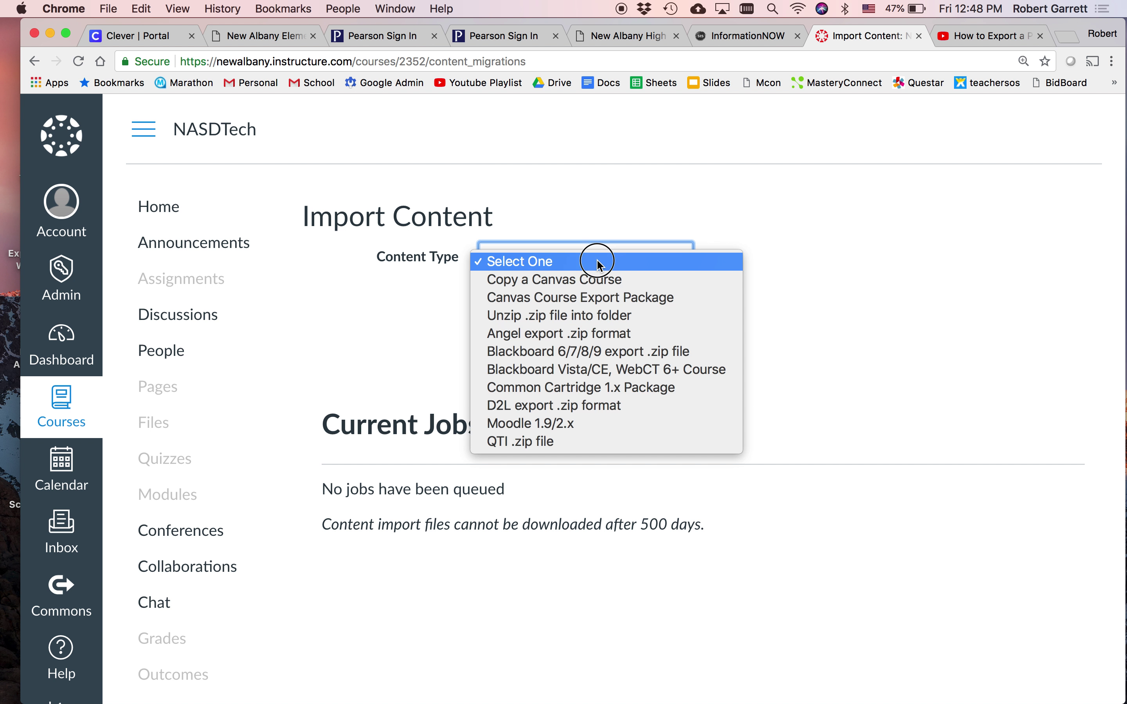
click(563, 281)
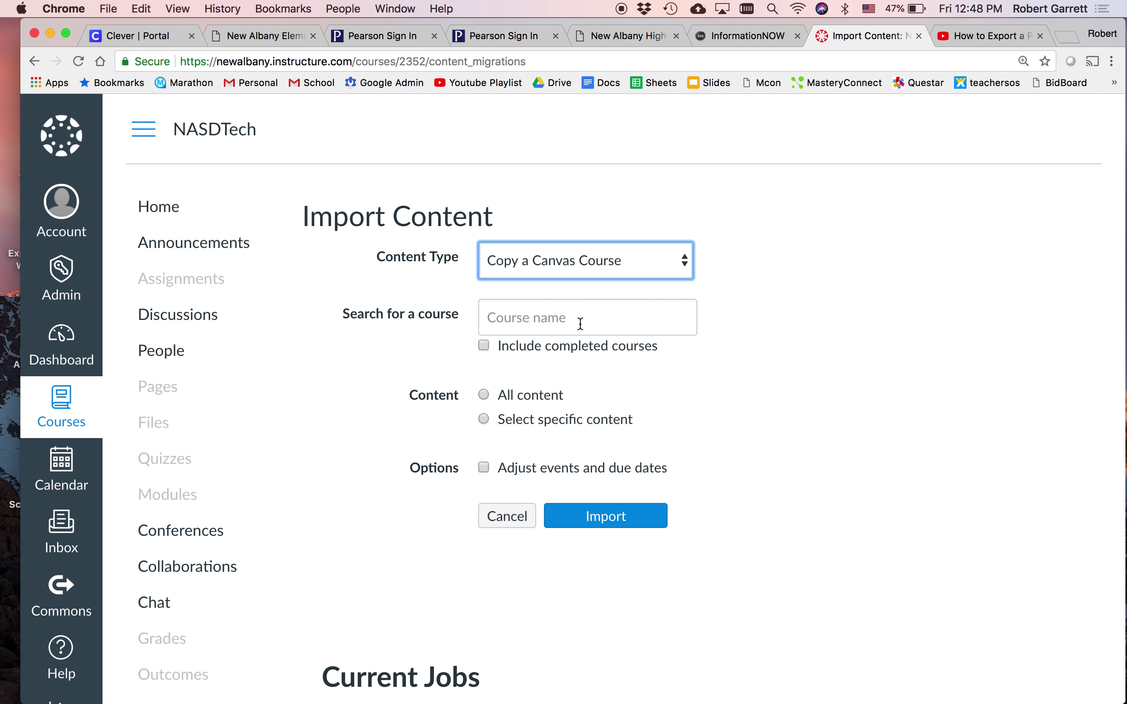
click(538, 316)
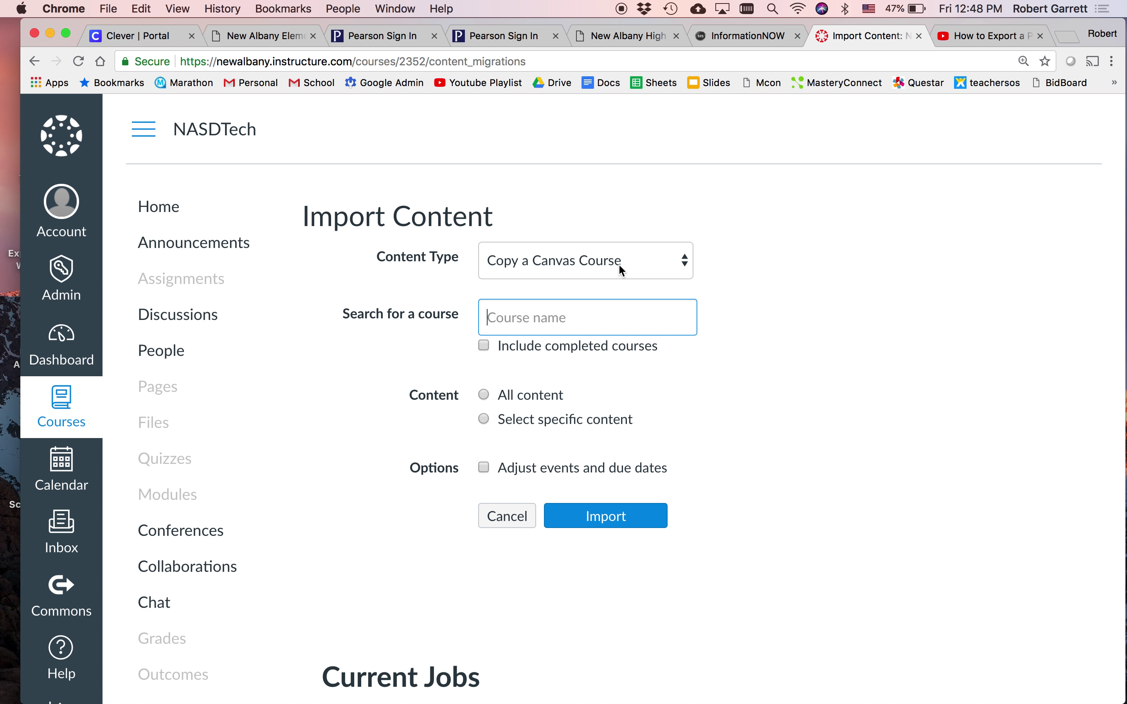
click(485, 420)
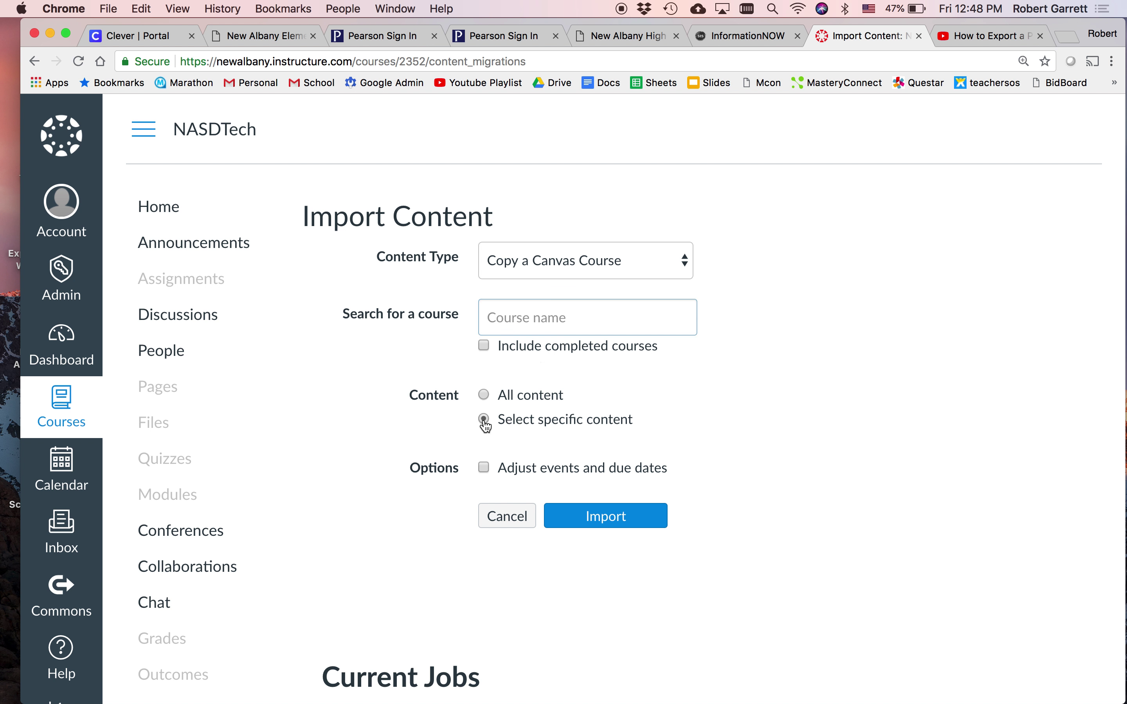
click(580, 322)
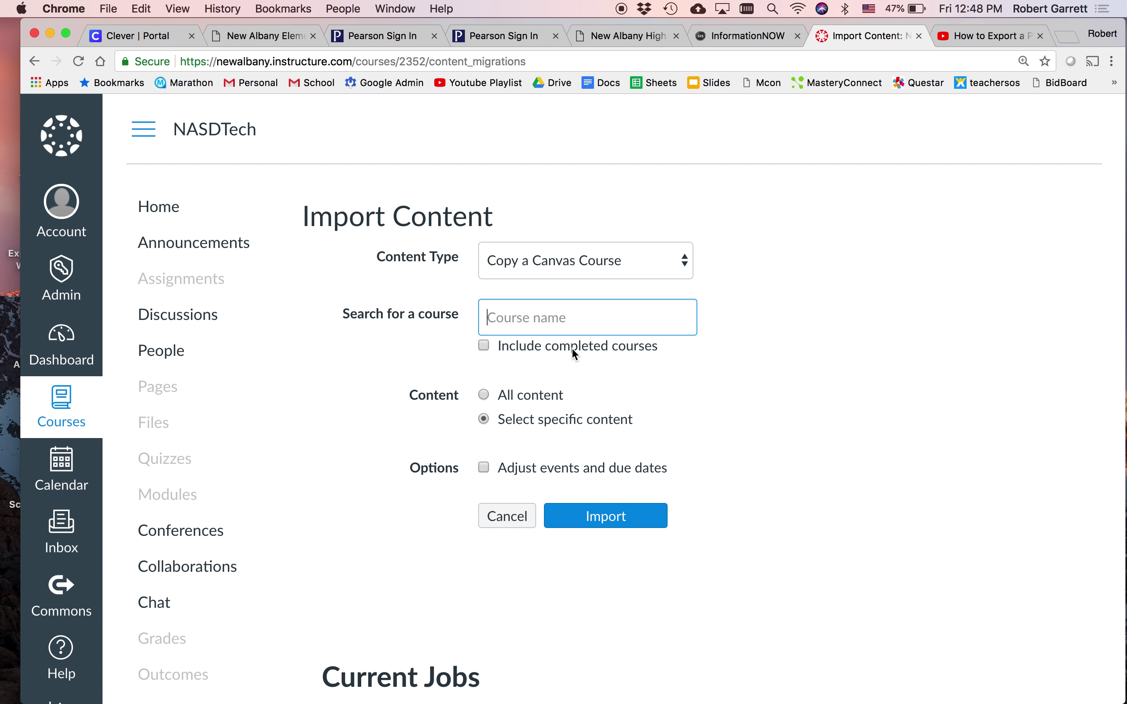
- Search 'Practice', choose My Practice Course as source, and start the specific-content import
text(P)
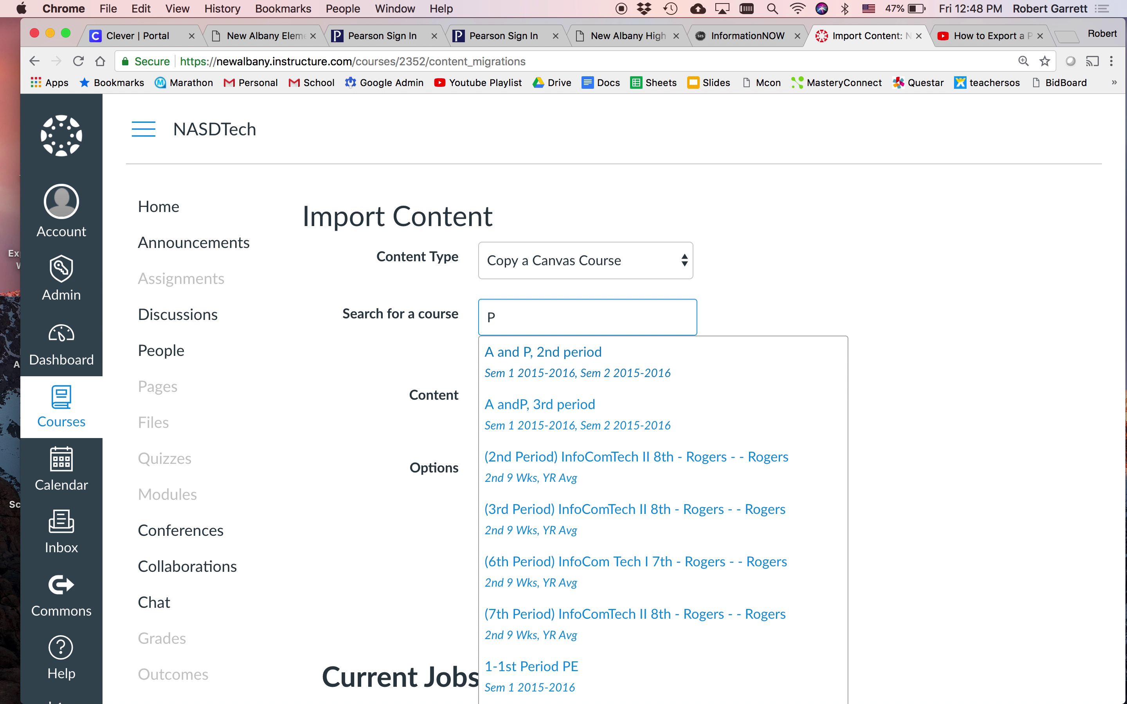
text(ractice)
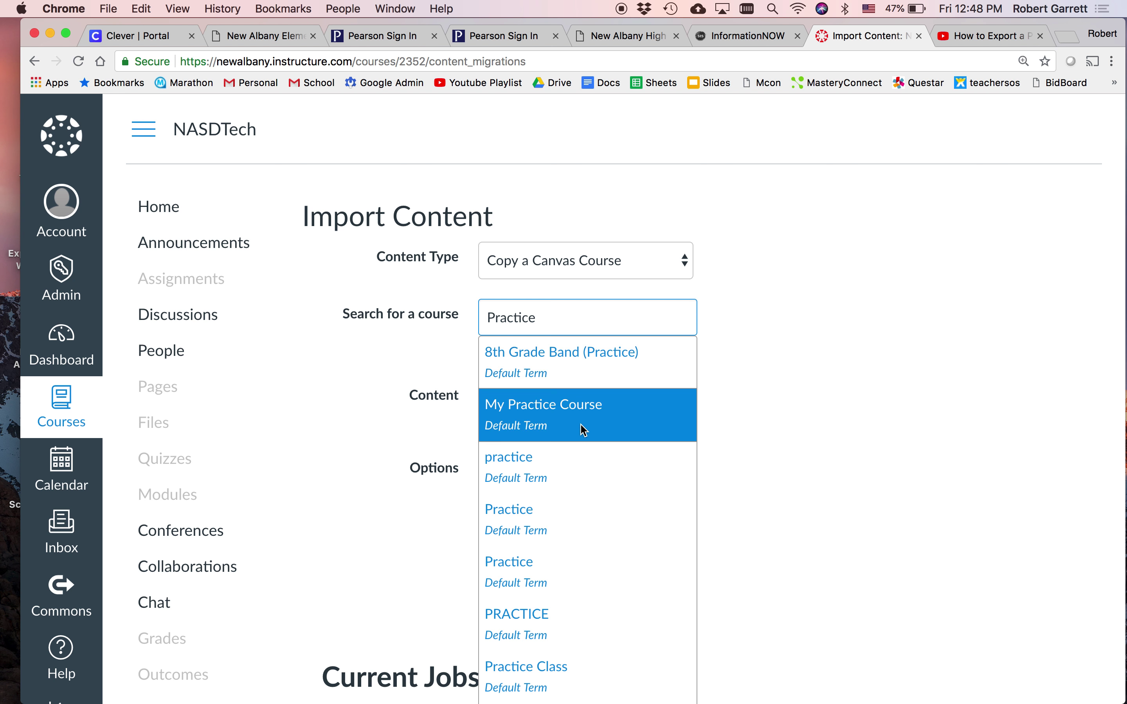
scroll(573, 534, down, 3)
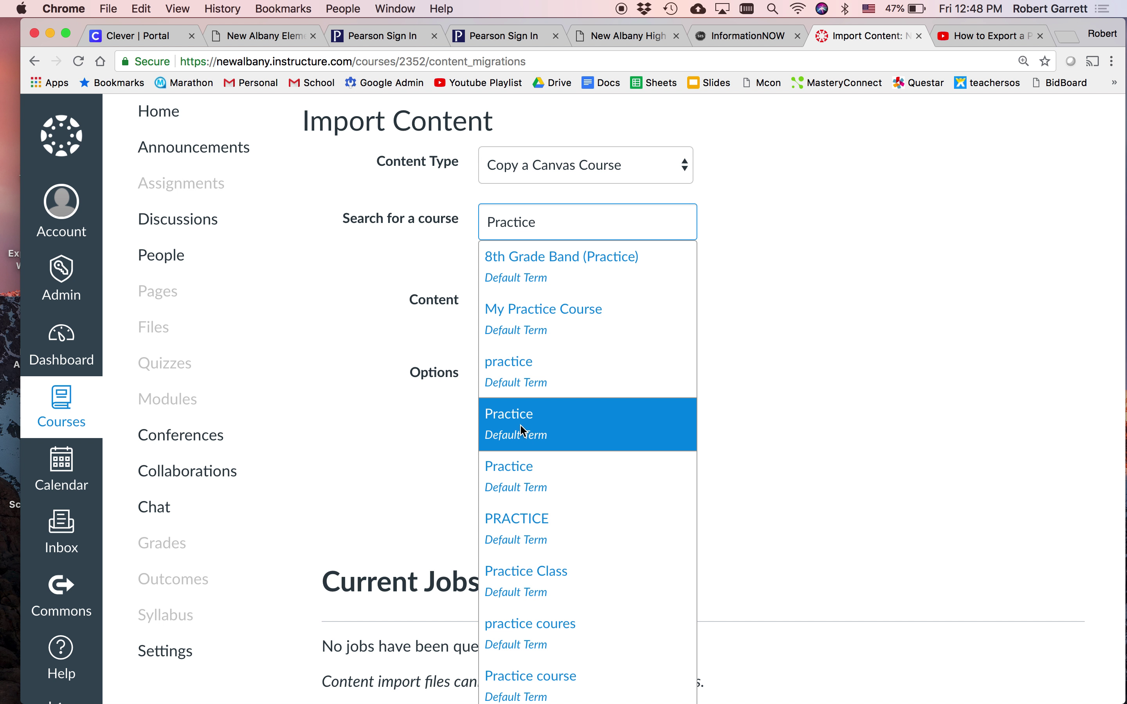
click(529, 340)
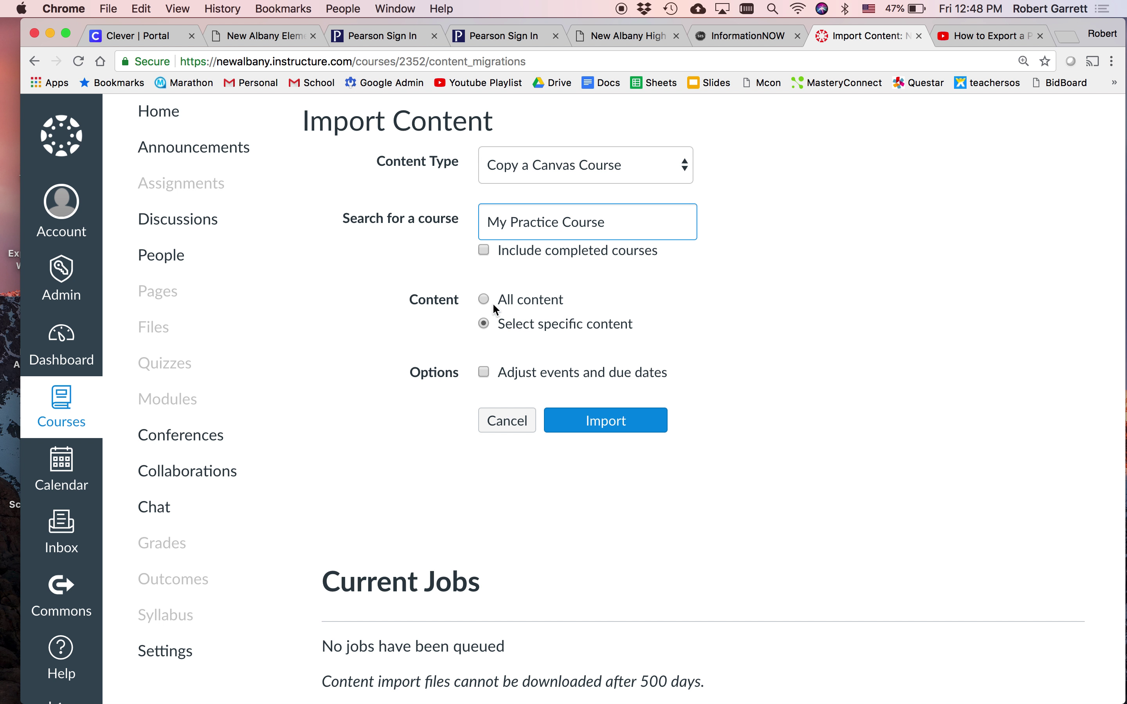
click(494, 325)
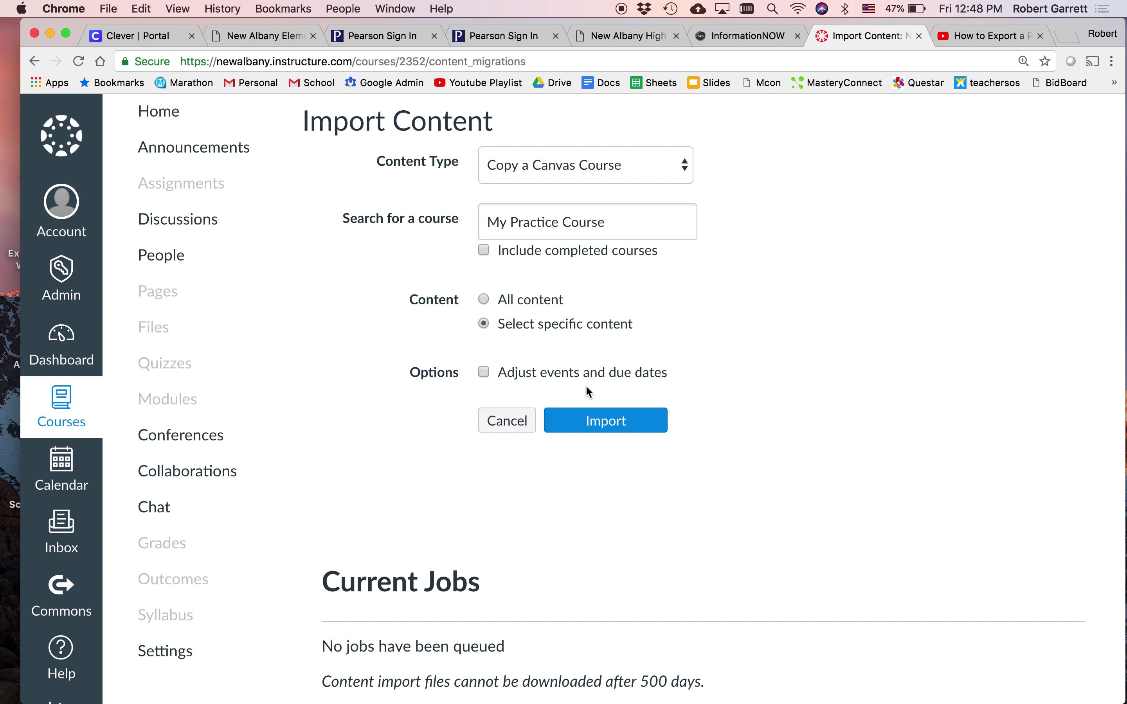
click(605, 421)
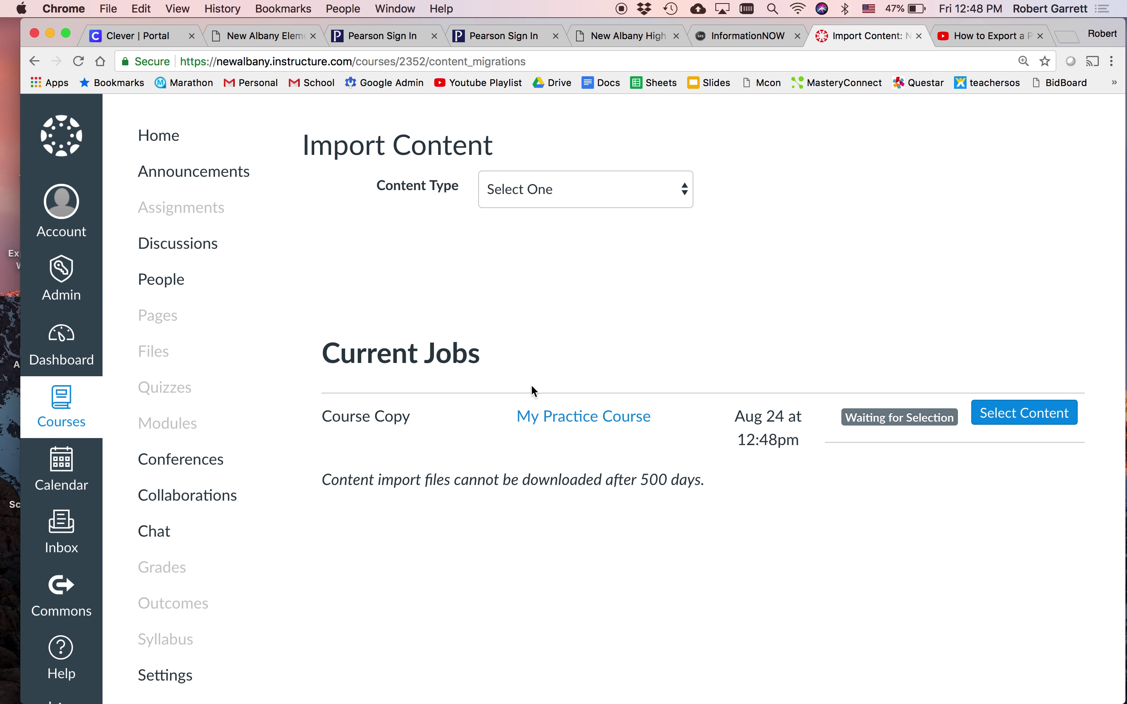
- Pick only the Characteristics of Impressionism quiz from the Quizzes list and confirm the copy
click(1007, 414)
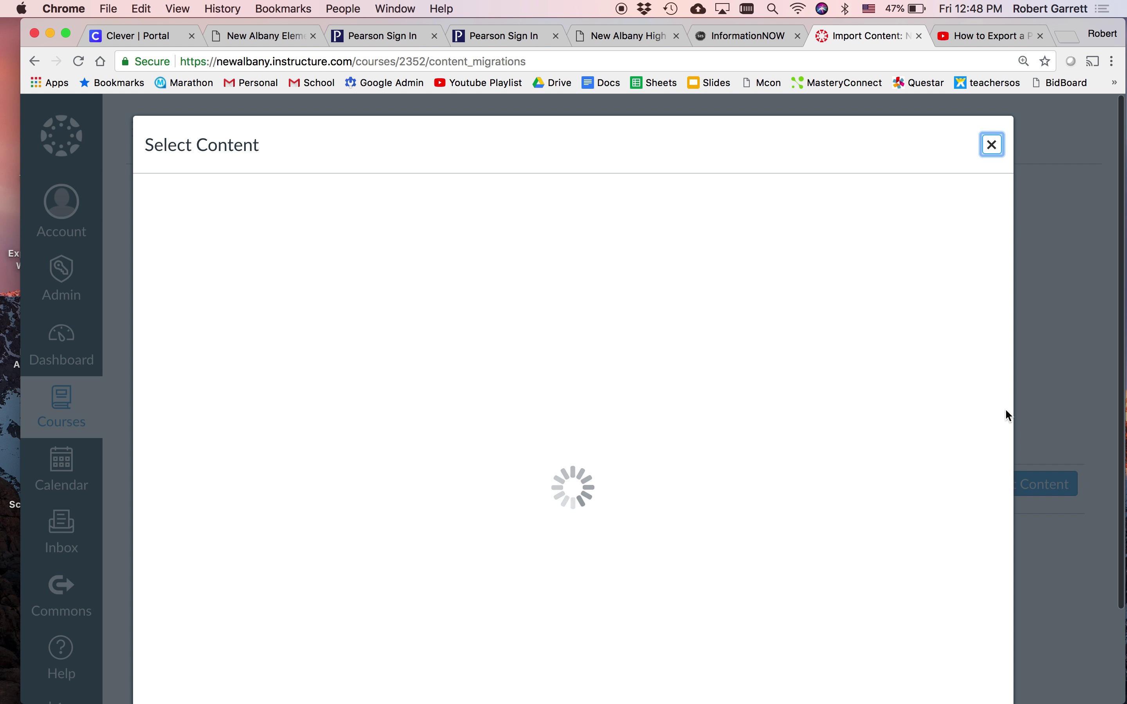
scroll(485, 400, down, 1)
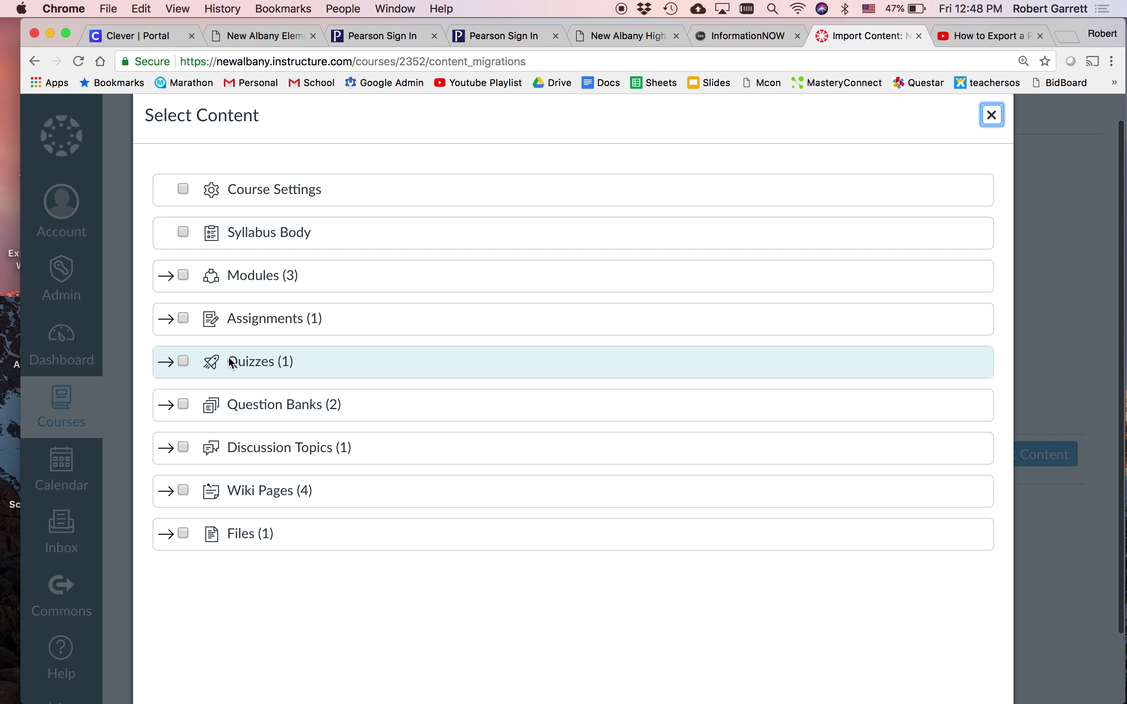
click(166, 368)
click(166, 366)
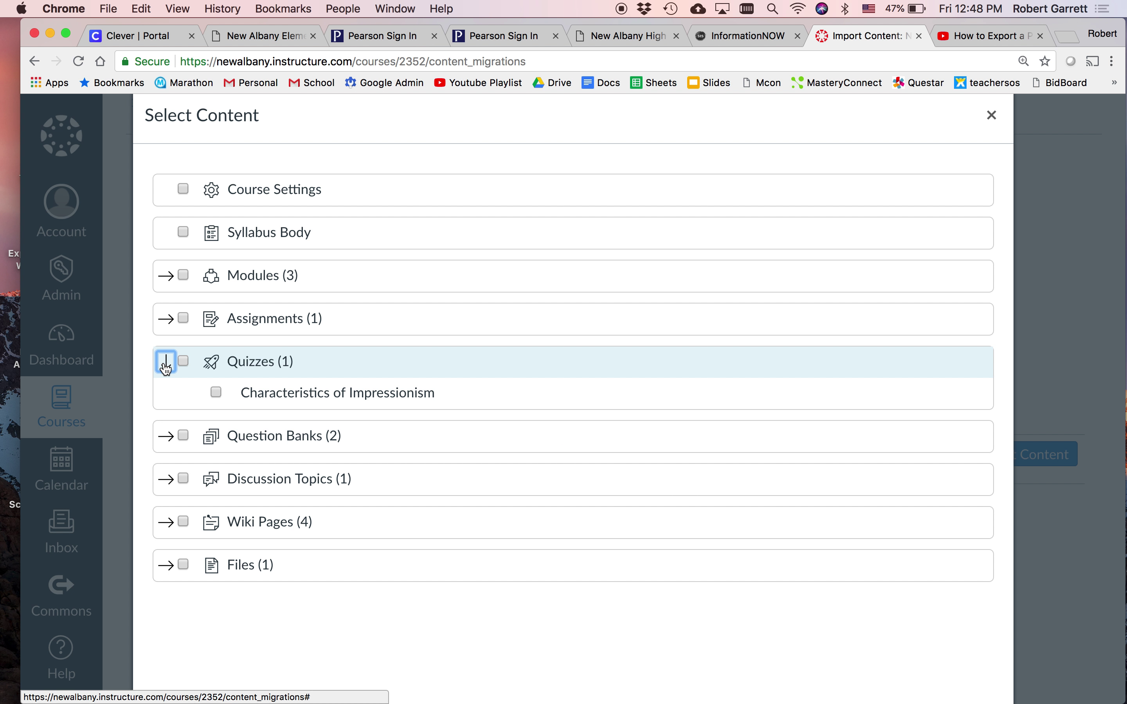
click(217, 394)
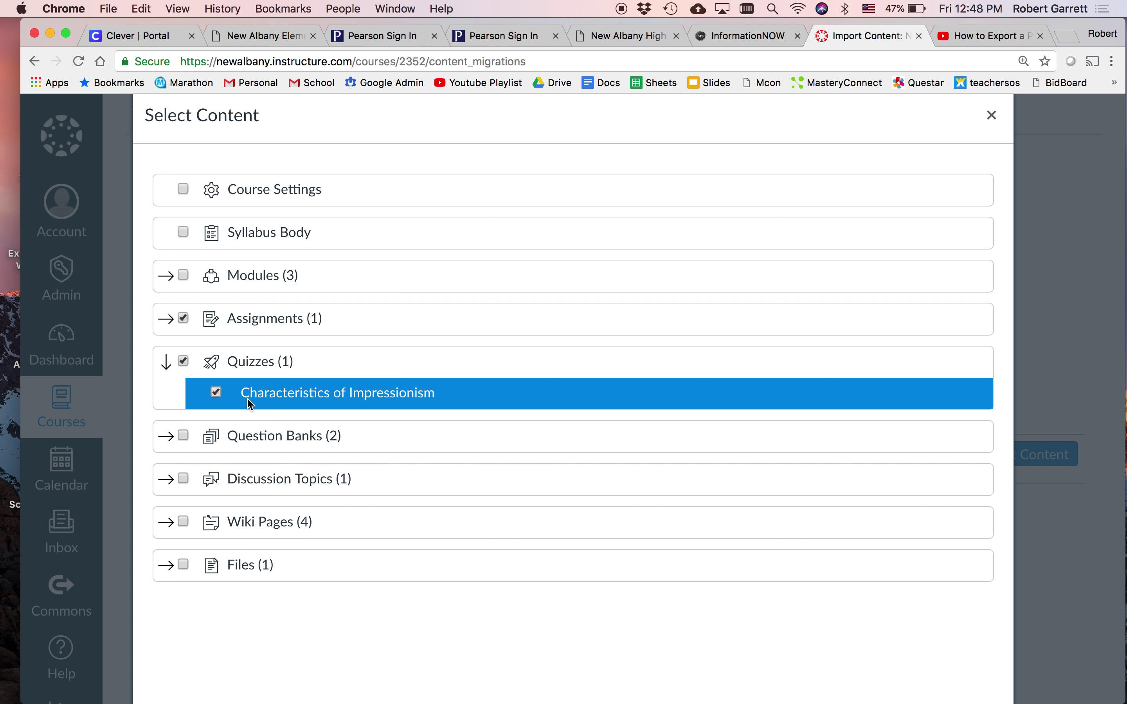
scroll(432, 476, down, 2)
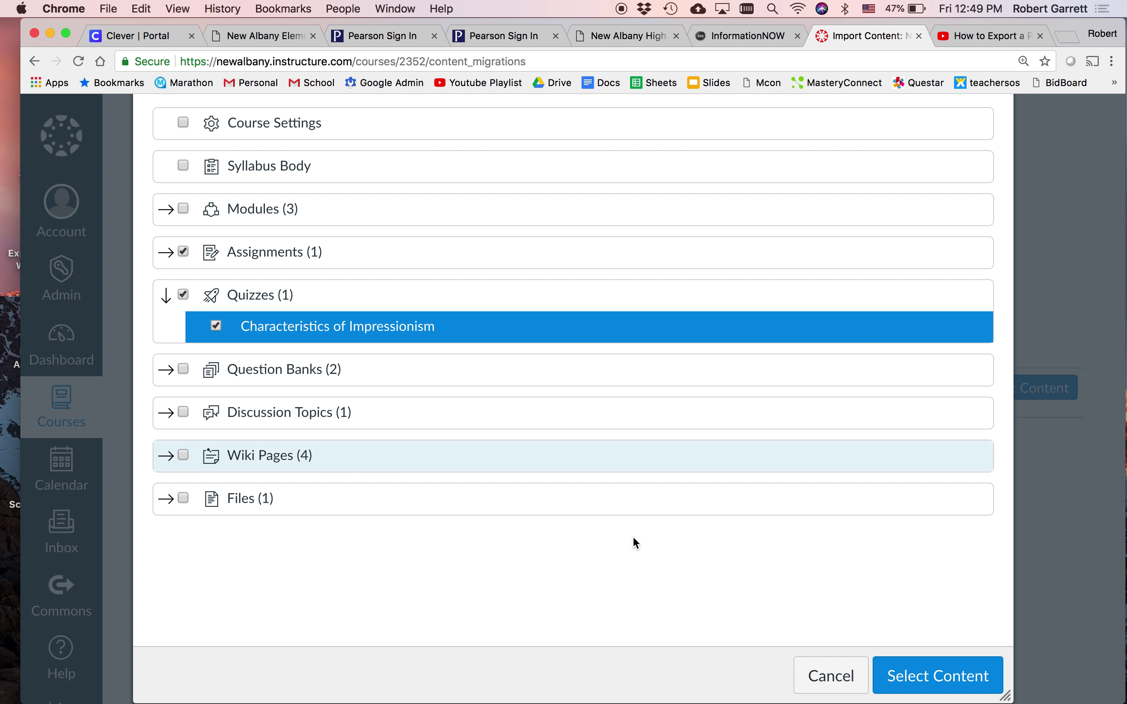
click(899, 672)
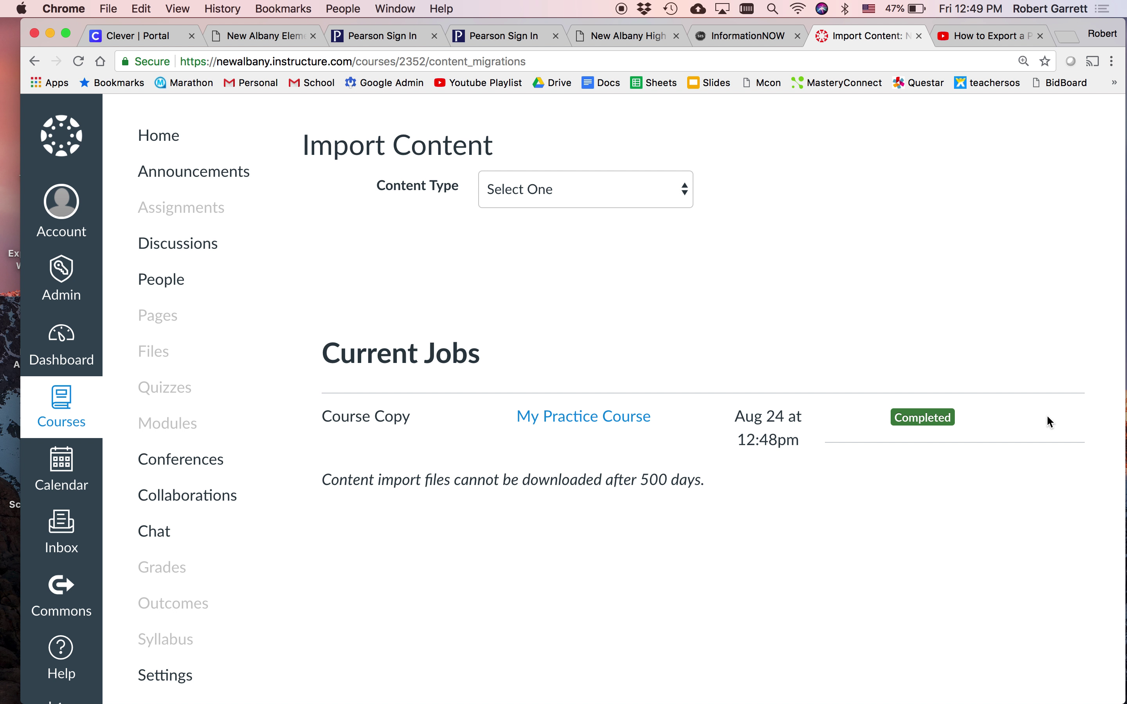
- Check the Characteristics of Impressionism quiz on the Quizzes page, then go to Modules
scroll(730, 356, up, 2)
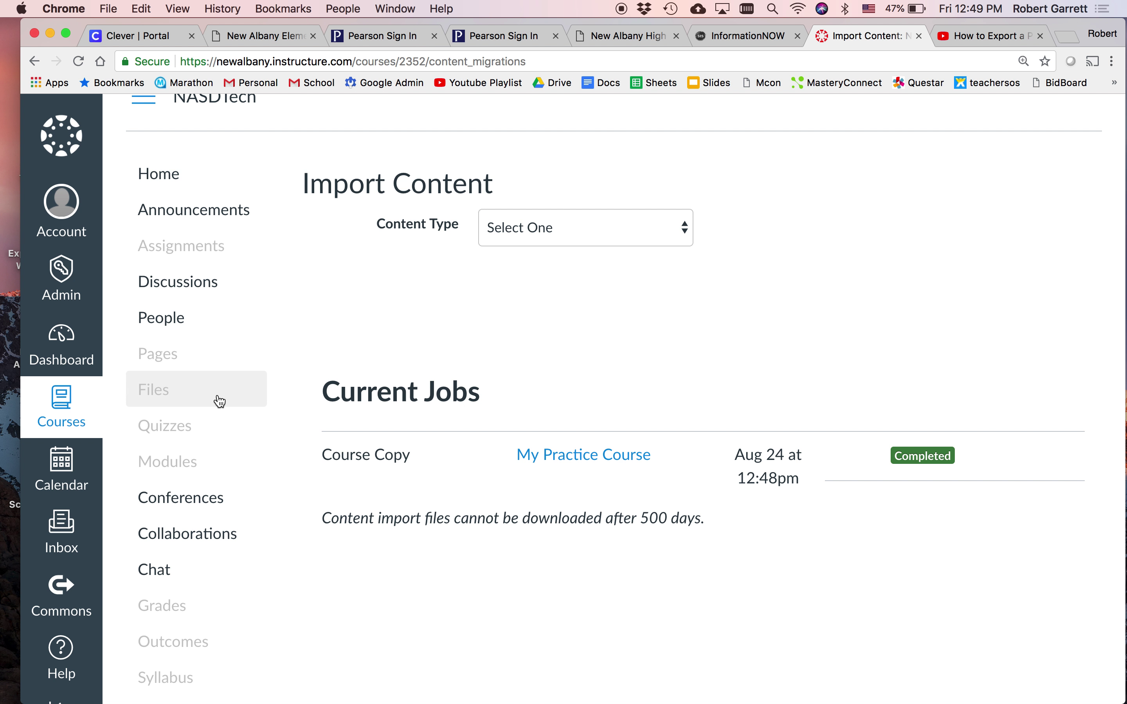
click(179, 427)
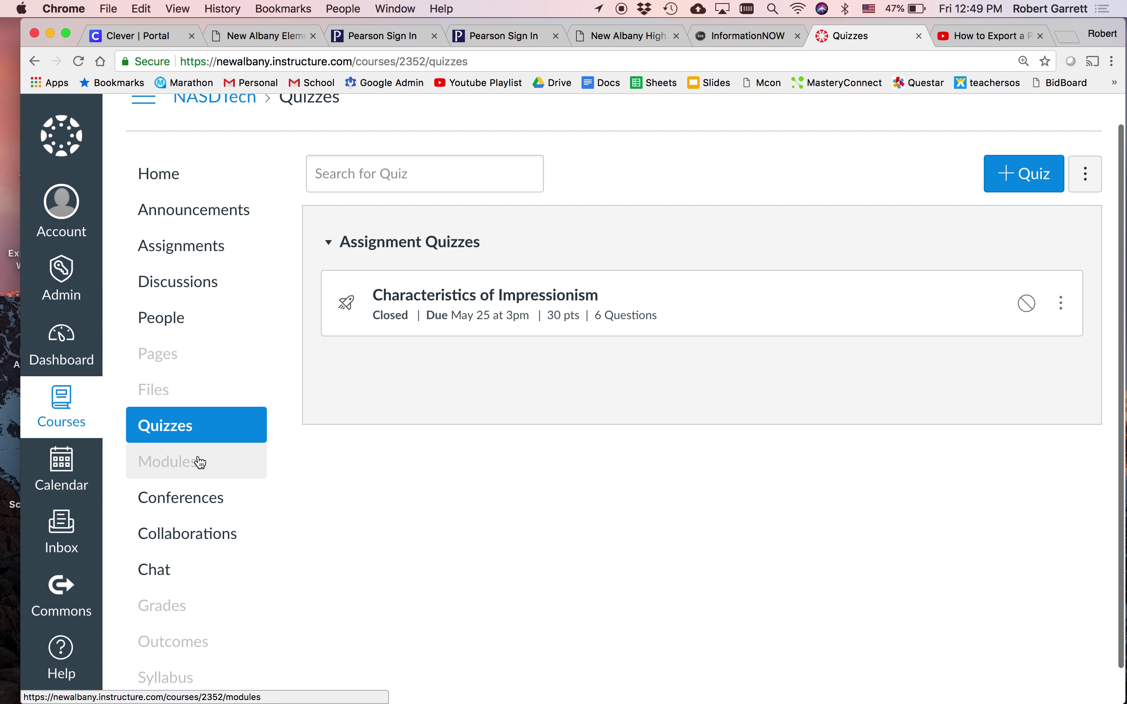
click(186, 495)
scroll(417, 467, down, 5)
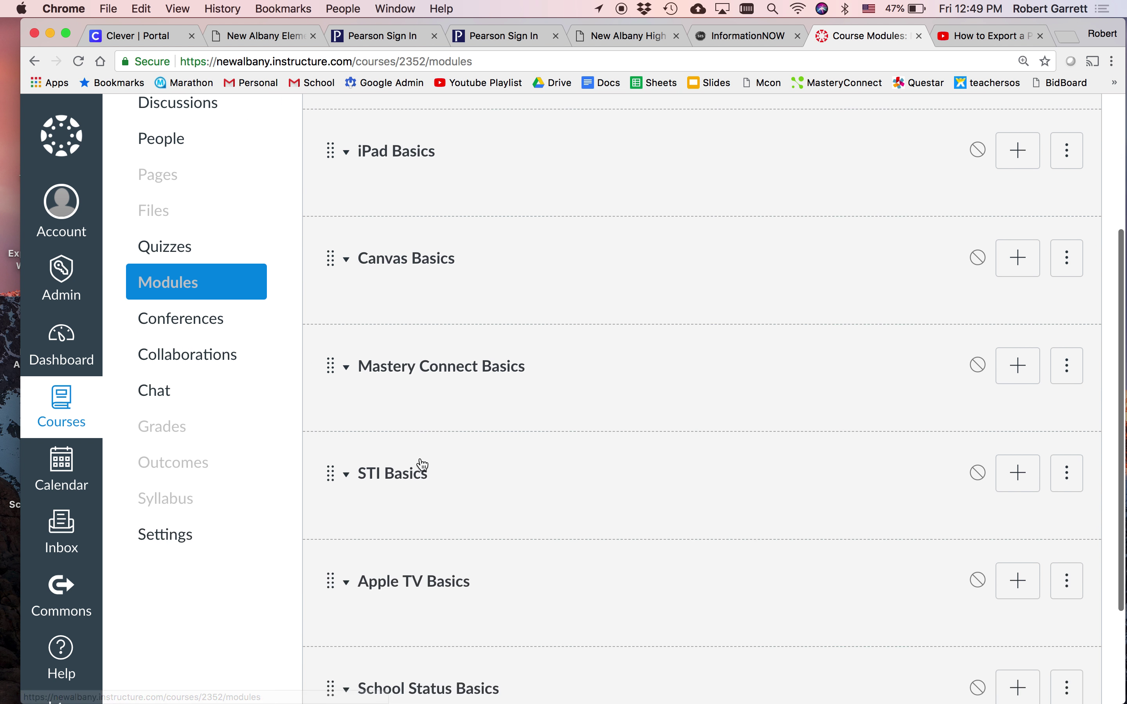
scroll(543, 438, up, 3)
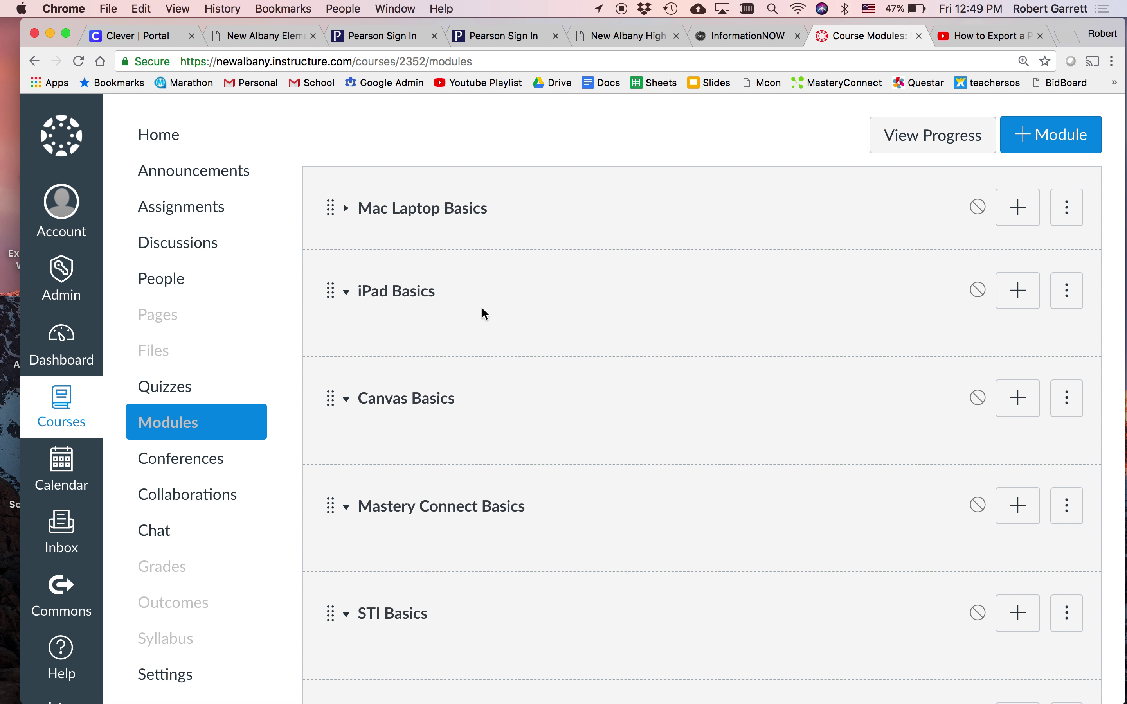
- Add the Characteristics of Impressionism quiz as a Quiz item in Mac Laptop Basics
click(1016, 213)
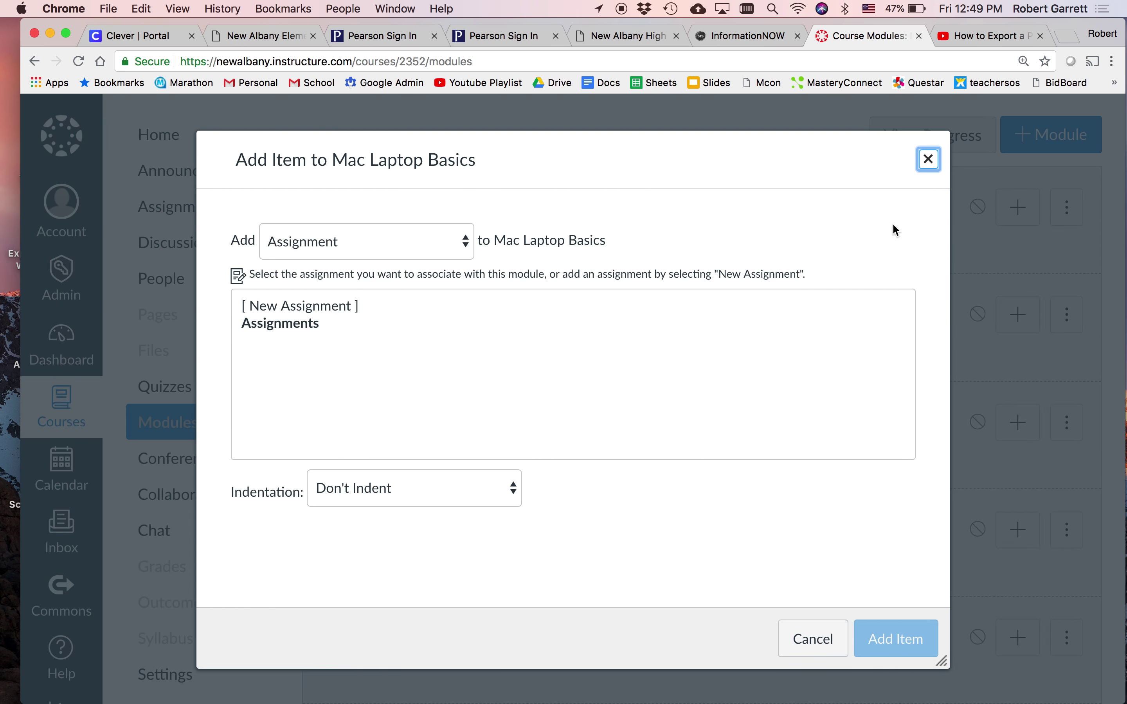
click(416, 243)
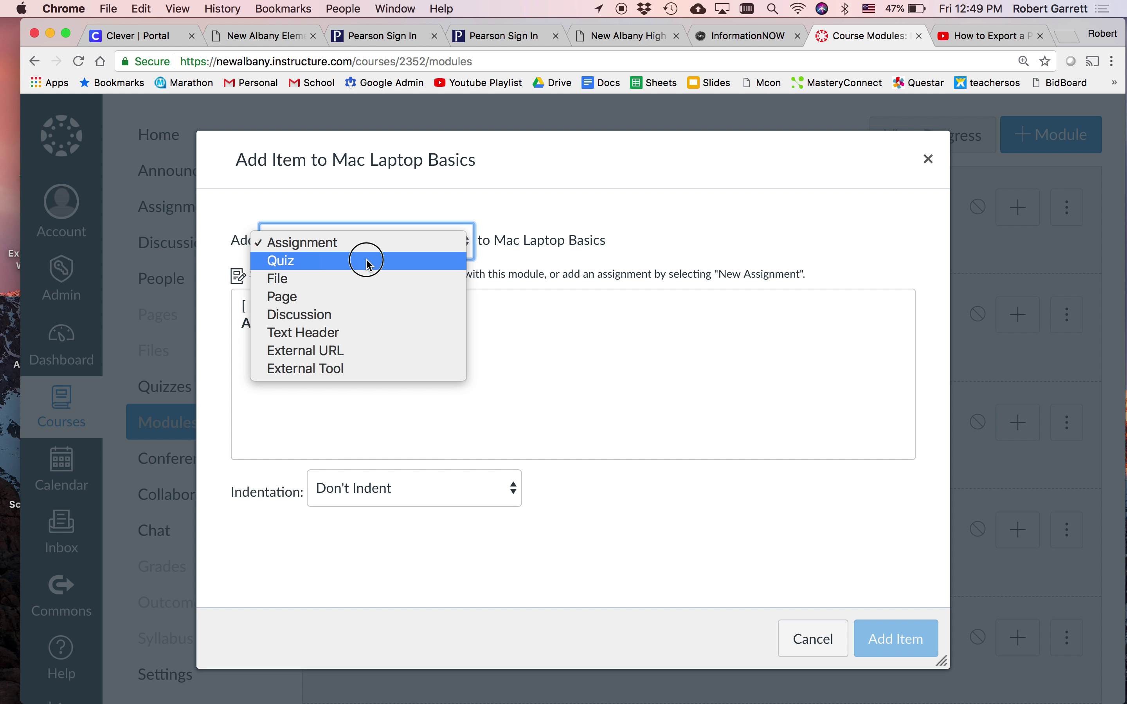
click(365, 259)
click(316, 322)
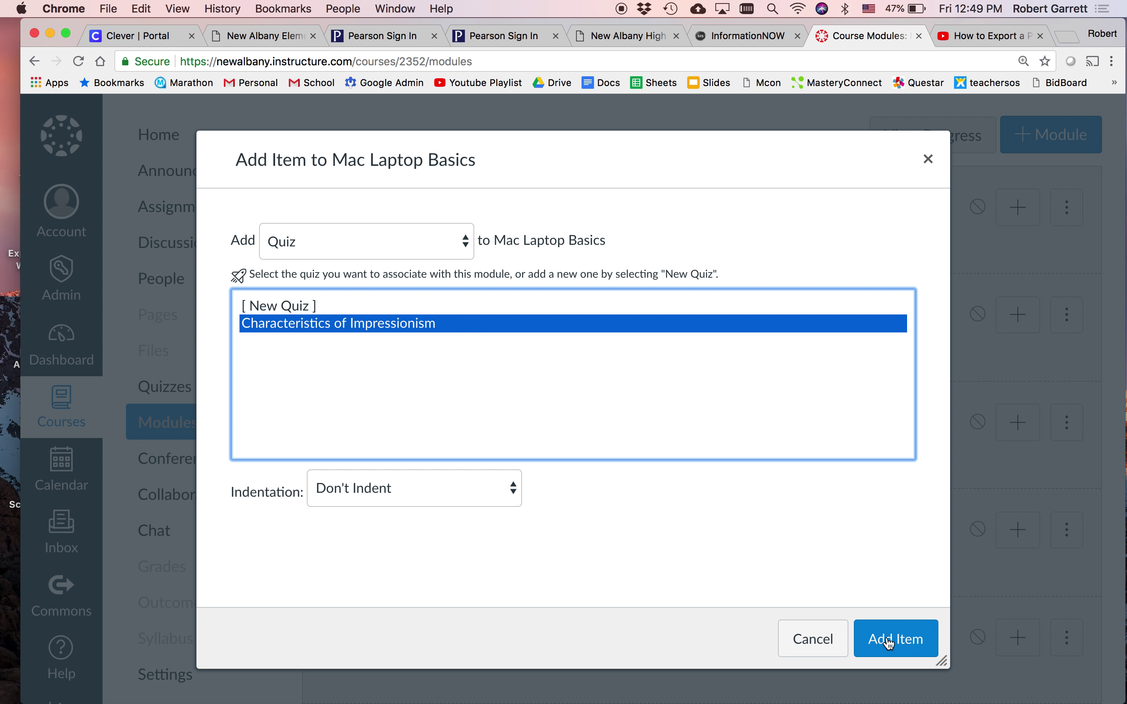
click(888, 642)
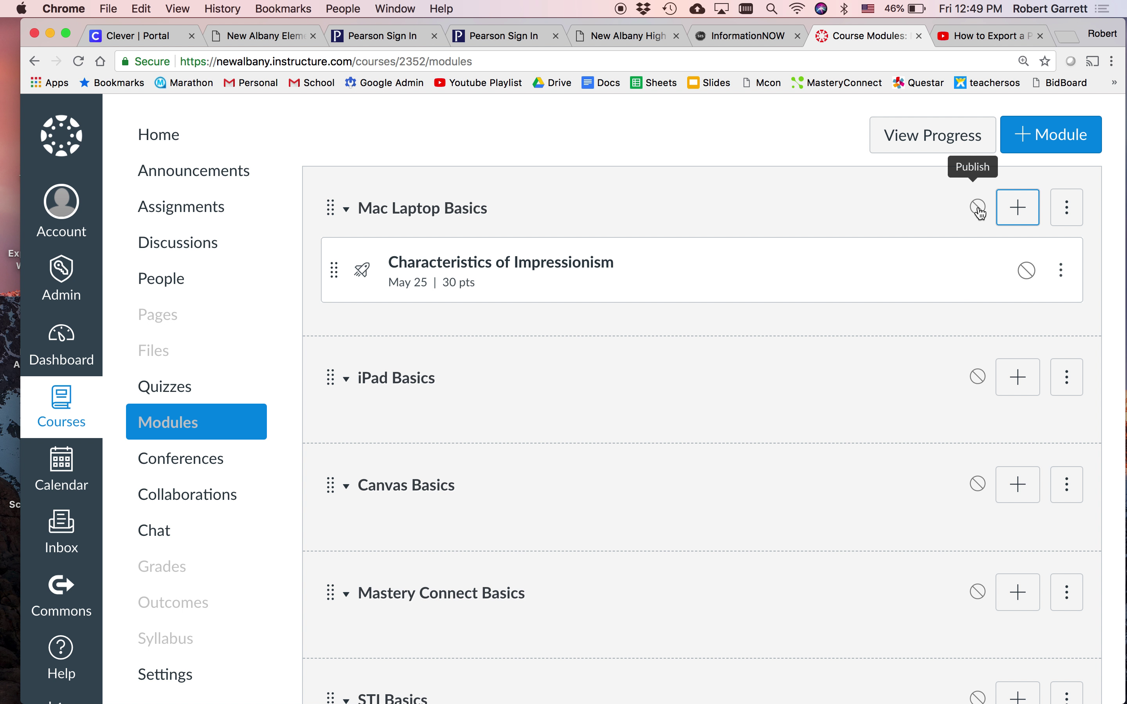
- Publish then unpublish the Characteristics of Impressionism quiz item, and collapse Mac Laptop Basics
click(1027, 271)
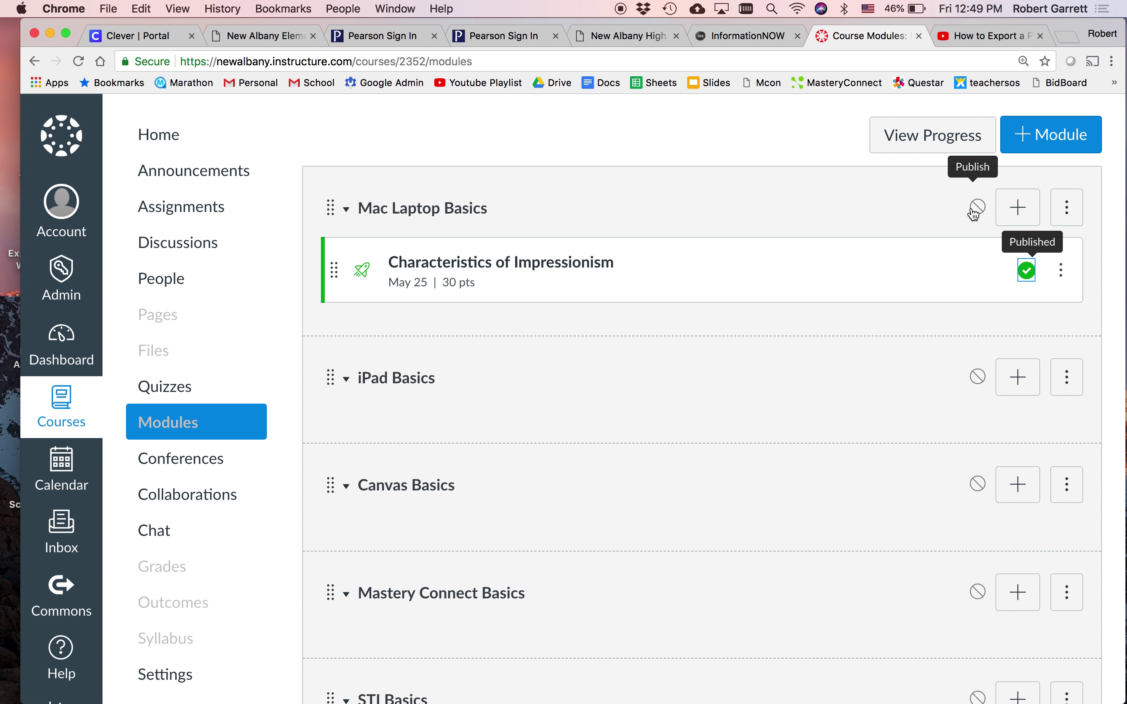
click(1027, 269)
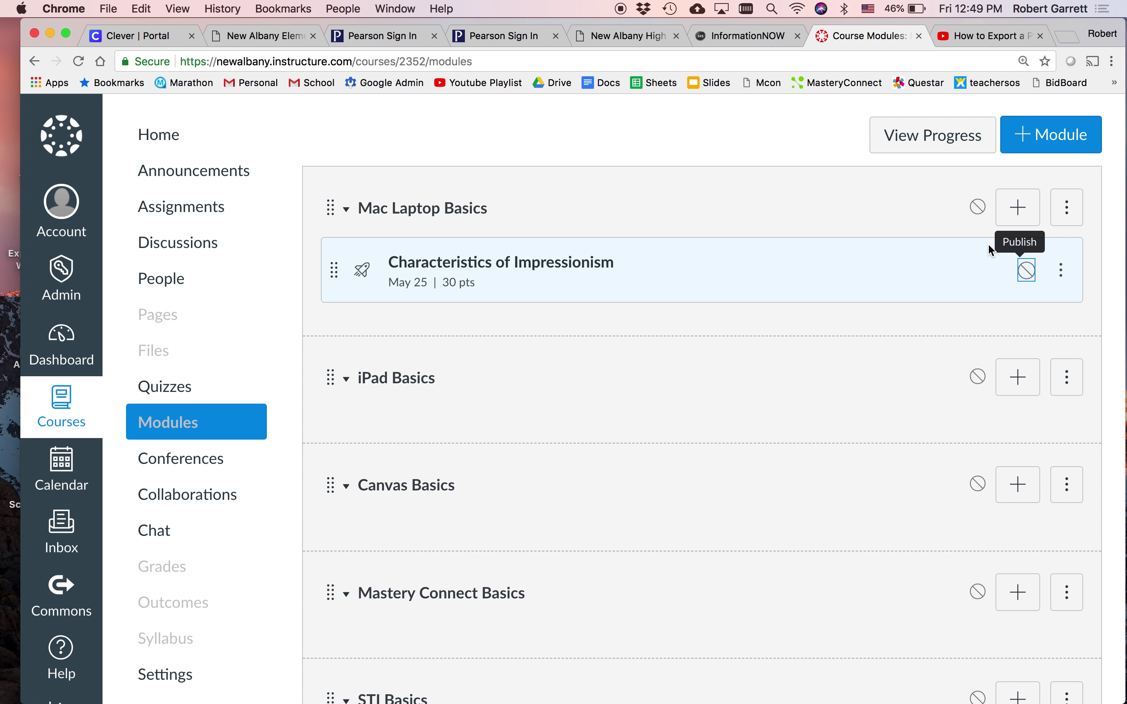
click(345, 210)
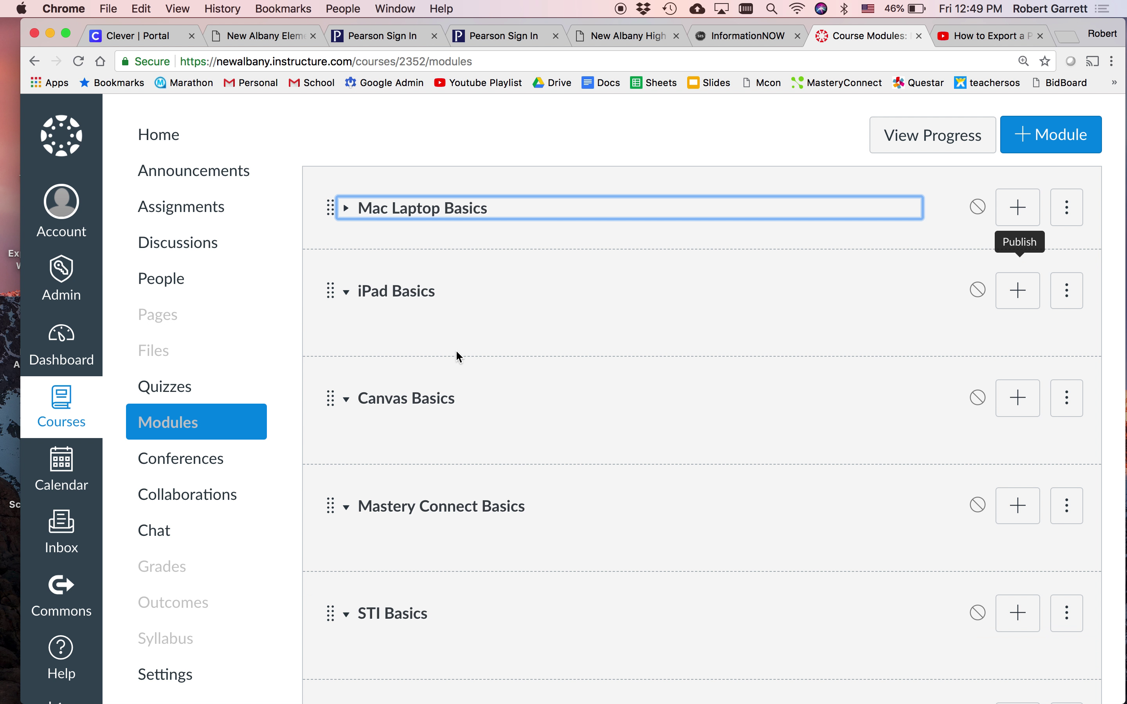
- Publish then unpublish the Mac Laptop Basics and iPad Basics modules, leaving both unpublished
click(978, 210)
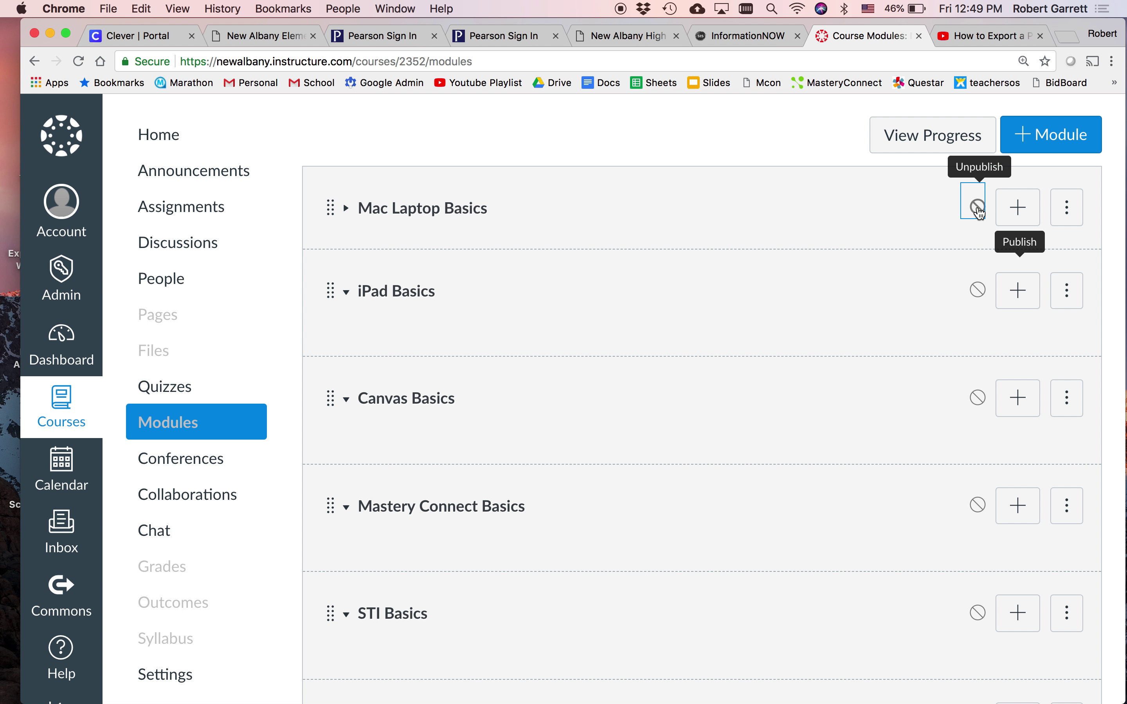
click(979, 214)
click(979, 289)
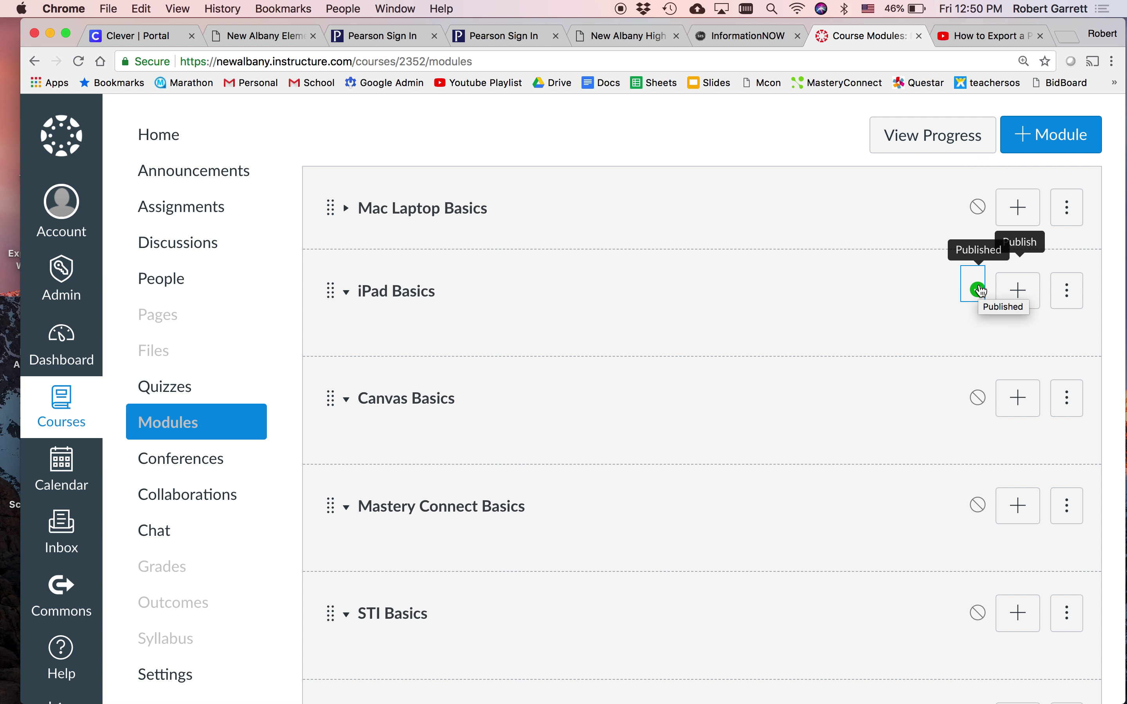
click(980, 290)
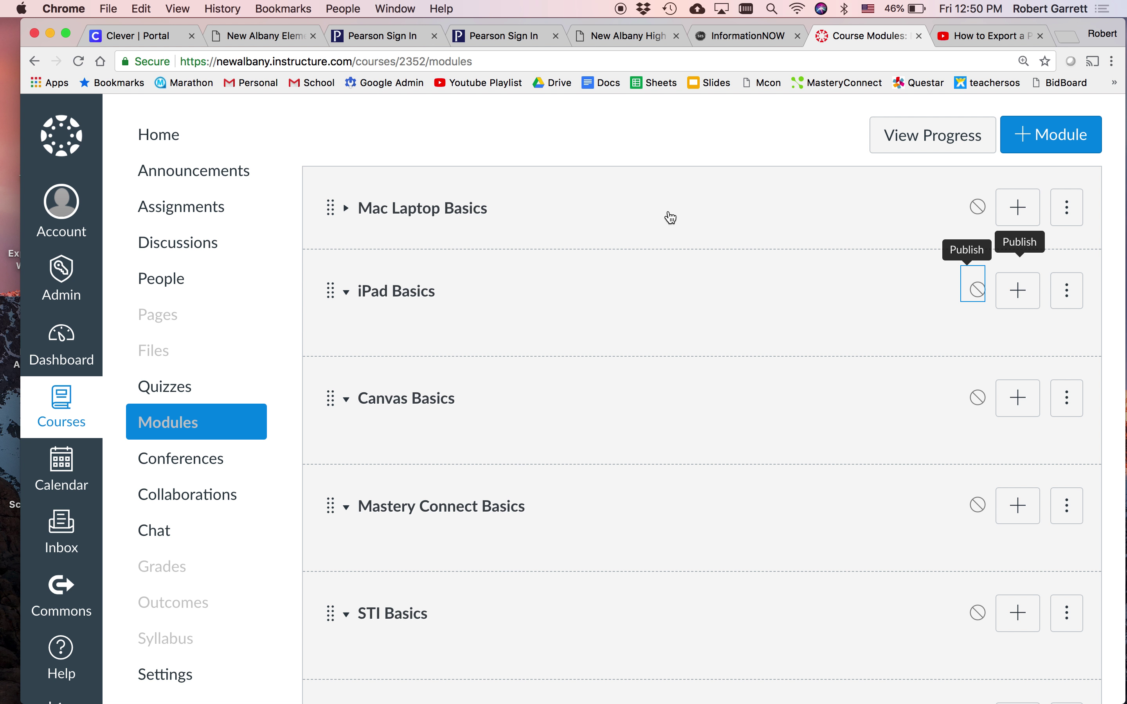
scroll(582, 383, down, 5)
scroll(581, 382, up, 8)
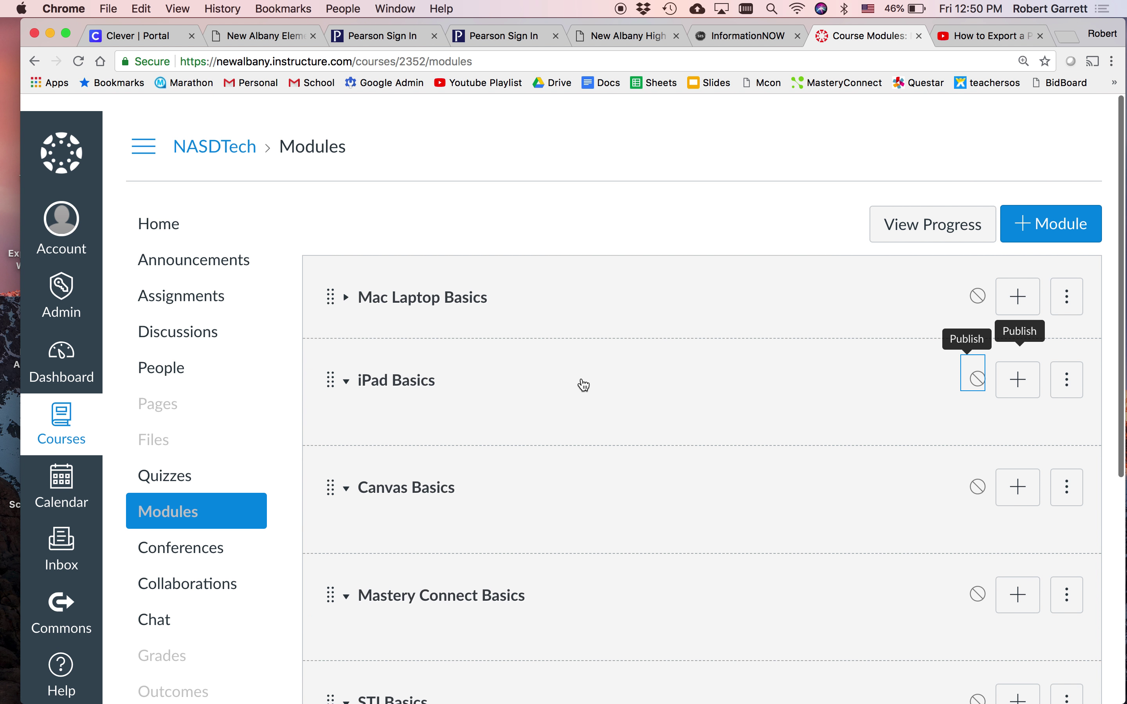